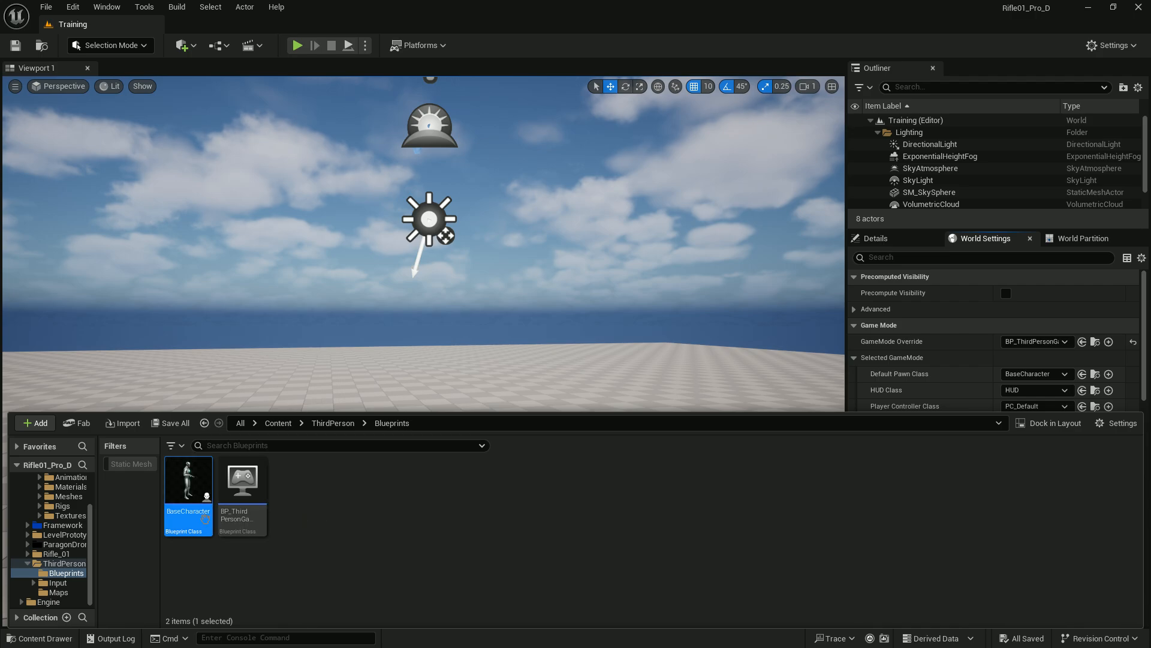
# Step: Open the BaseCharacter blueprint, locate the Mesh component's Anim Class asset, and open the Rifle_Pro_AnimBP animation blueprint
pyautogui.doubleClick(205, 519)
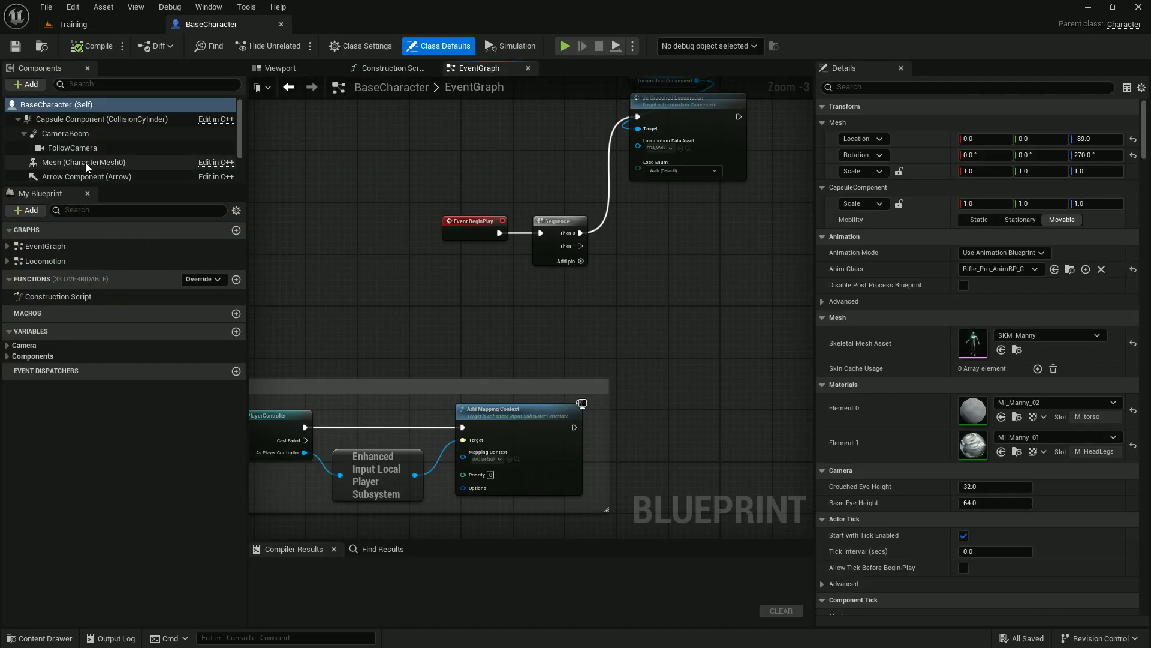
pyautogui.scroll(-2, 90, 163)
pyautogui.scroll(2, 108, 166)
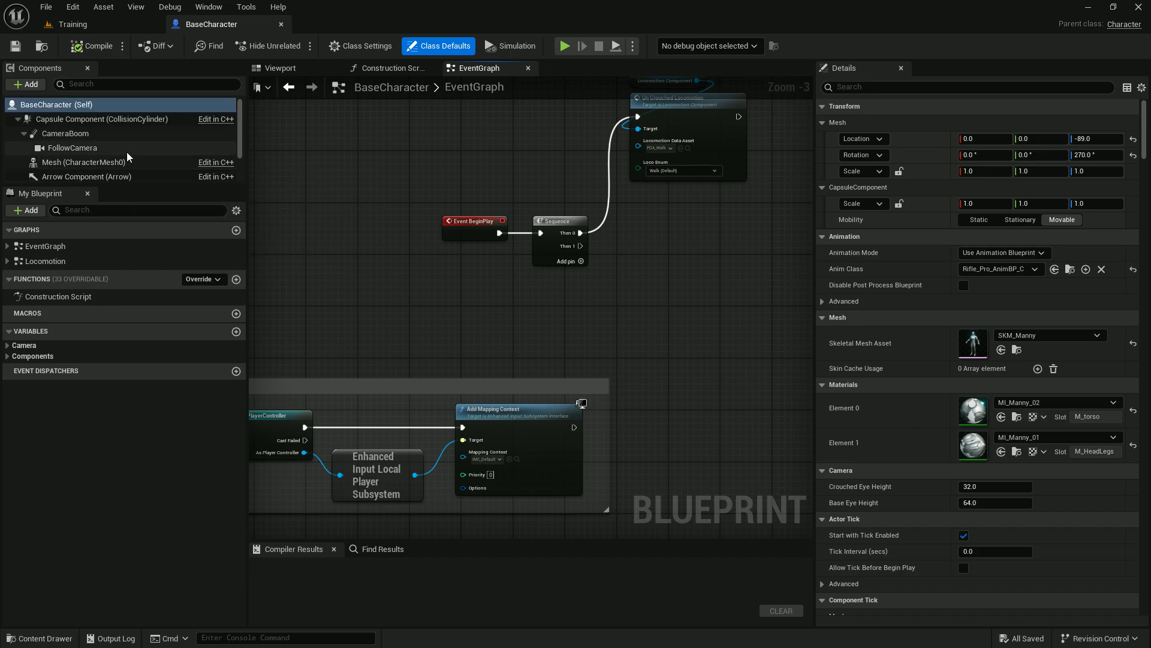
pyautogui.click(116, 167)
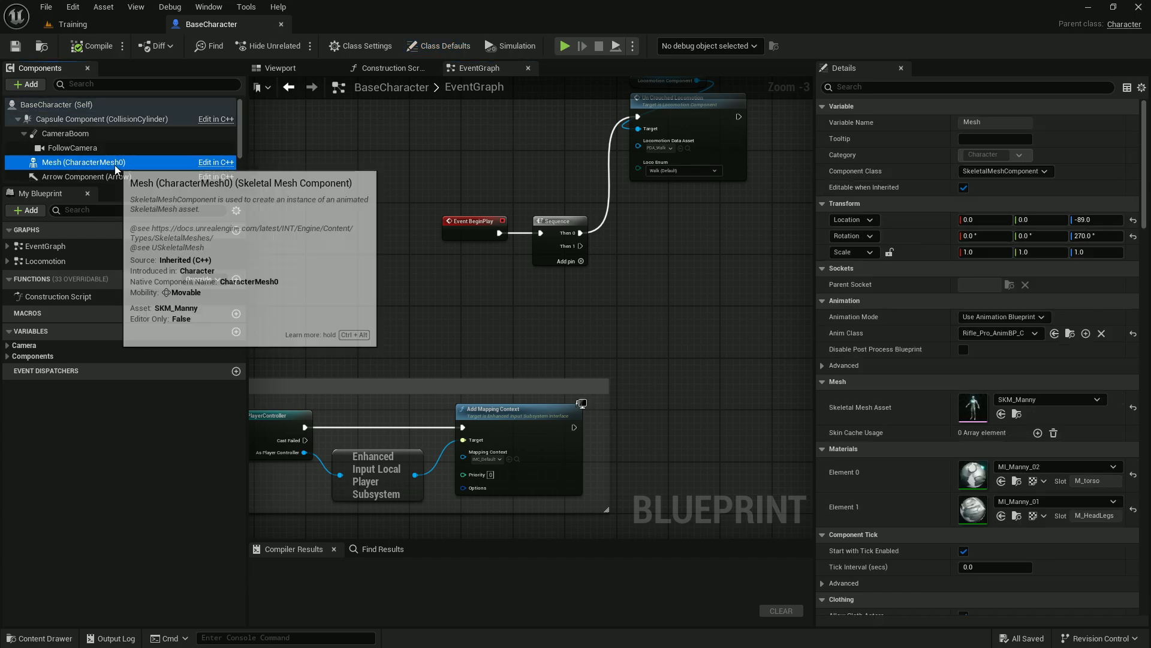
pyautogui.click(1071, 335)
pyautogui.doubleClick(352, 551)
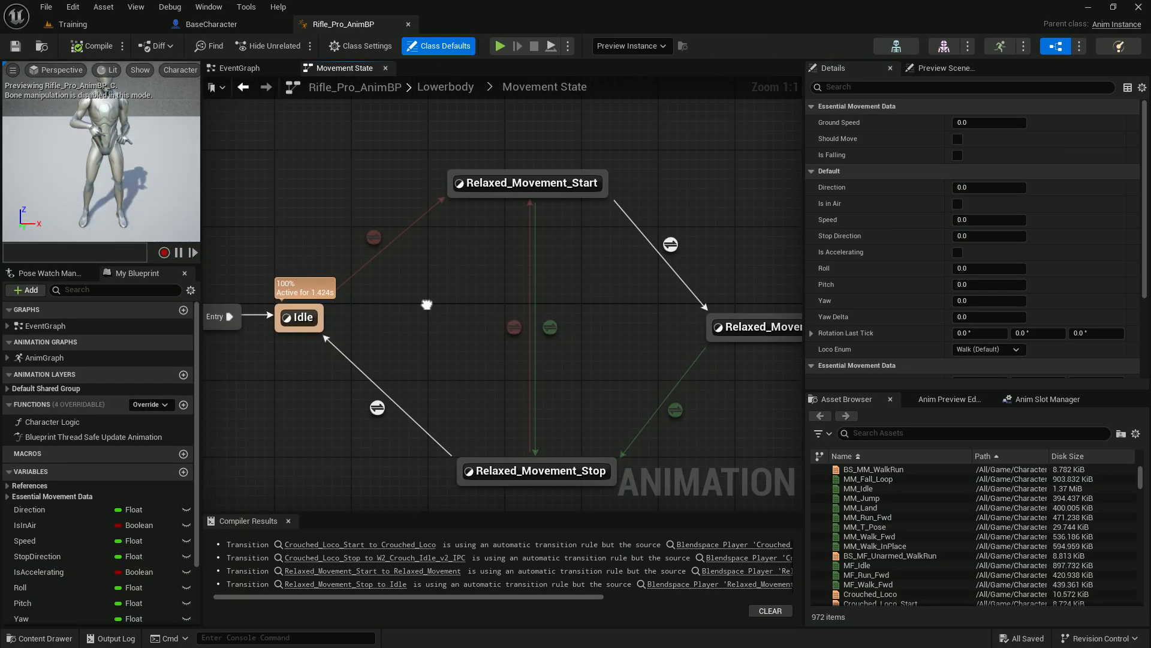
# Step: Review the animation blueprint's EventGraph and the AnimGraph's Lowerbody, Upperbody, IK and Control Rig nodes
pyautogui.click(239, 66)
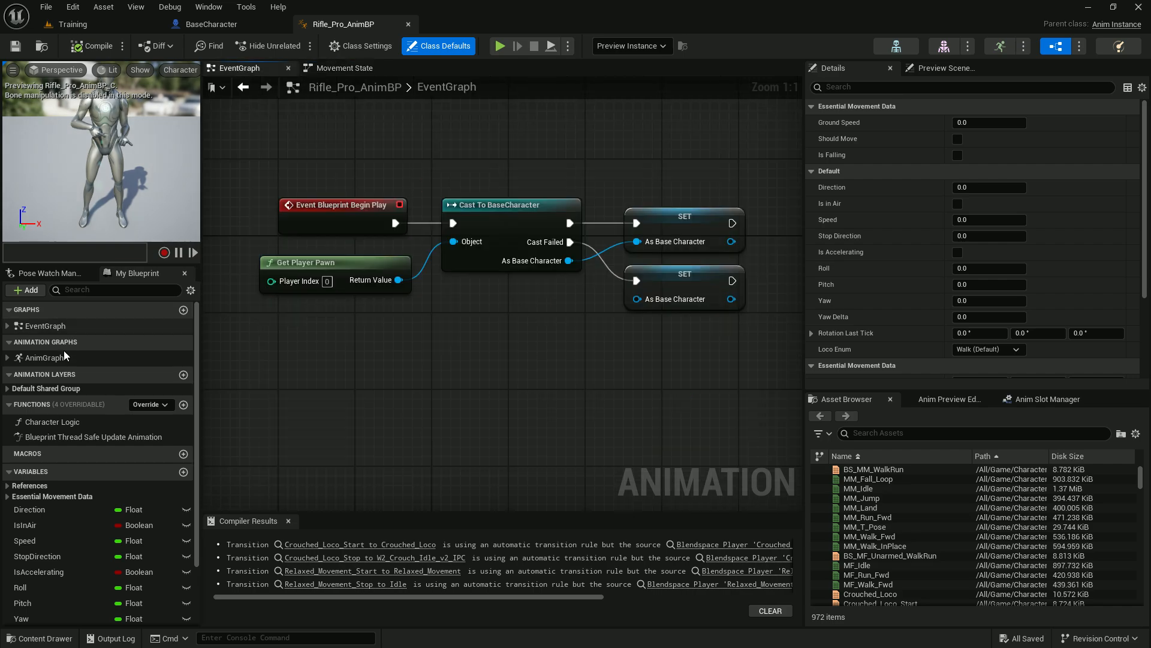
pyautogui.doubleClick(62, 359)
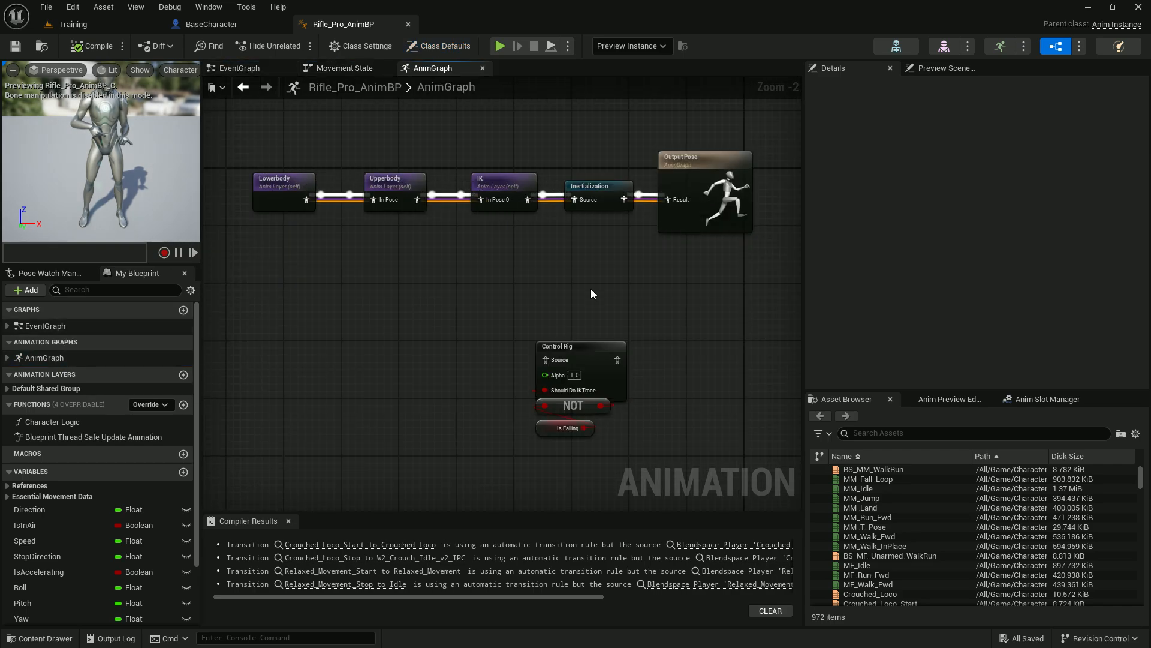
pyautogui.moveTo(519, 311); pyautogui.dragTo(614, 448)
pyautogui.click(548, 276)
pyautogui.moveTo(312, 239); pyautogui.dragTo(373, 309, button='right')
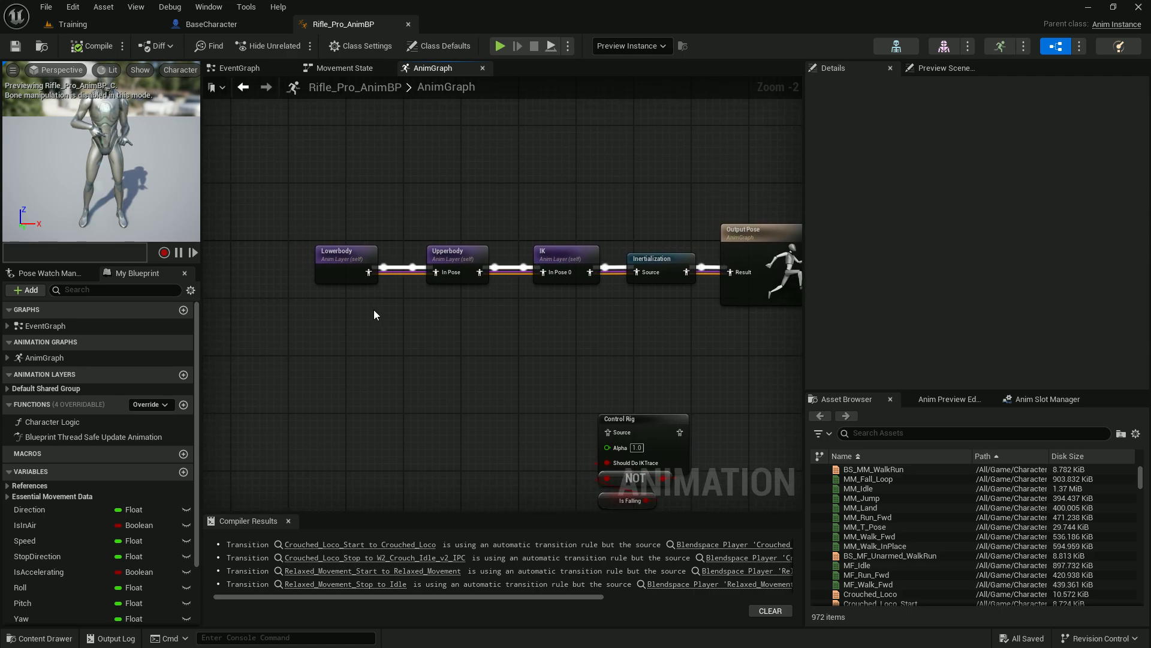
pyautogui.click(351, 250)
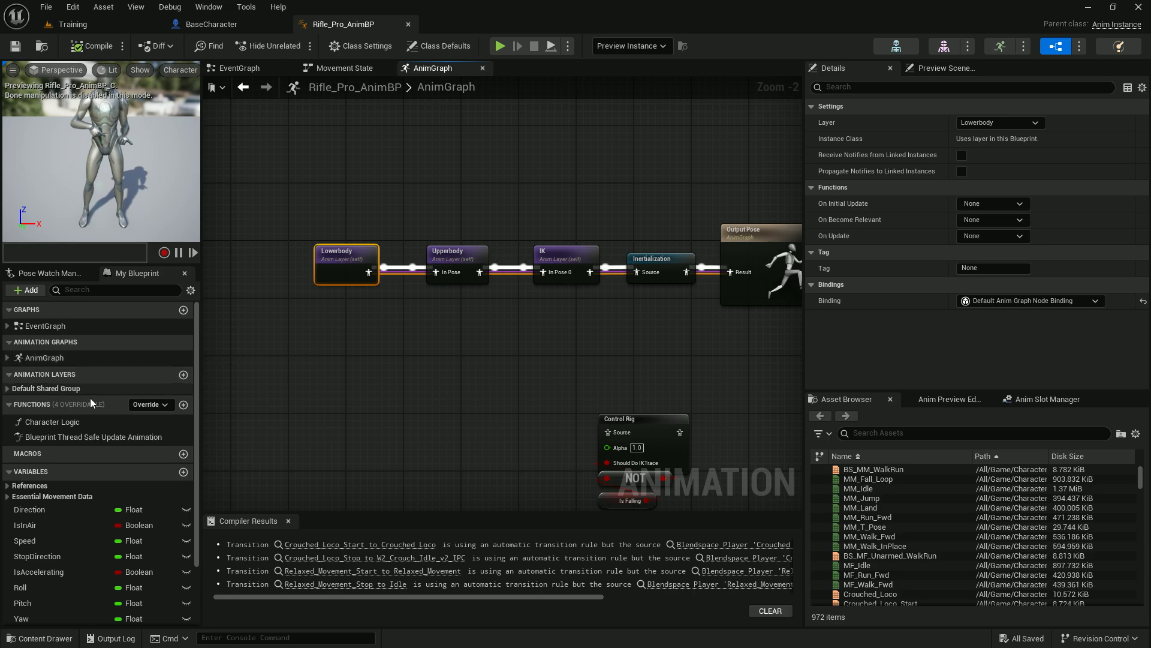
# Step: Open the Character Logic function called by Blueprint Thread Safe Update Animation and bring up its Stop Direction nodes
pyautogui.click(69, 437)
pyautogui.doubleClick(70, 437)
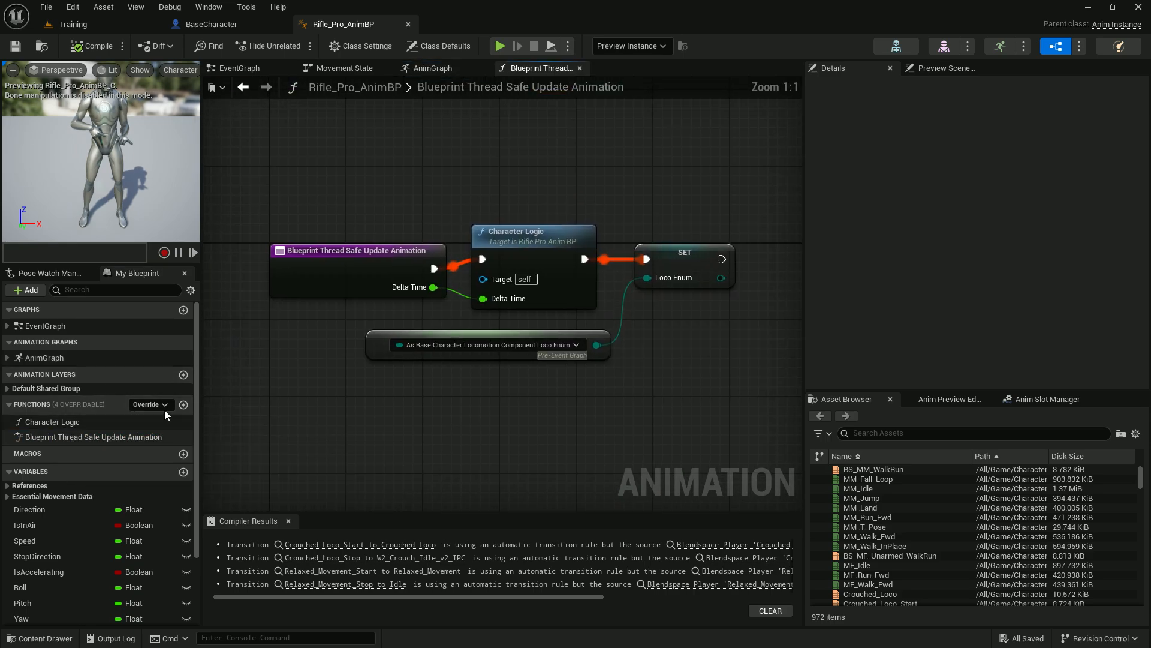
pyautogui.doubleClick(522, 256)
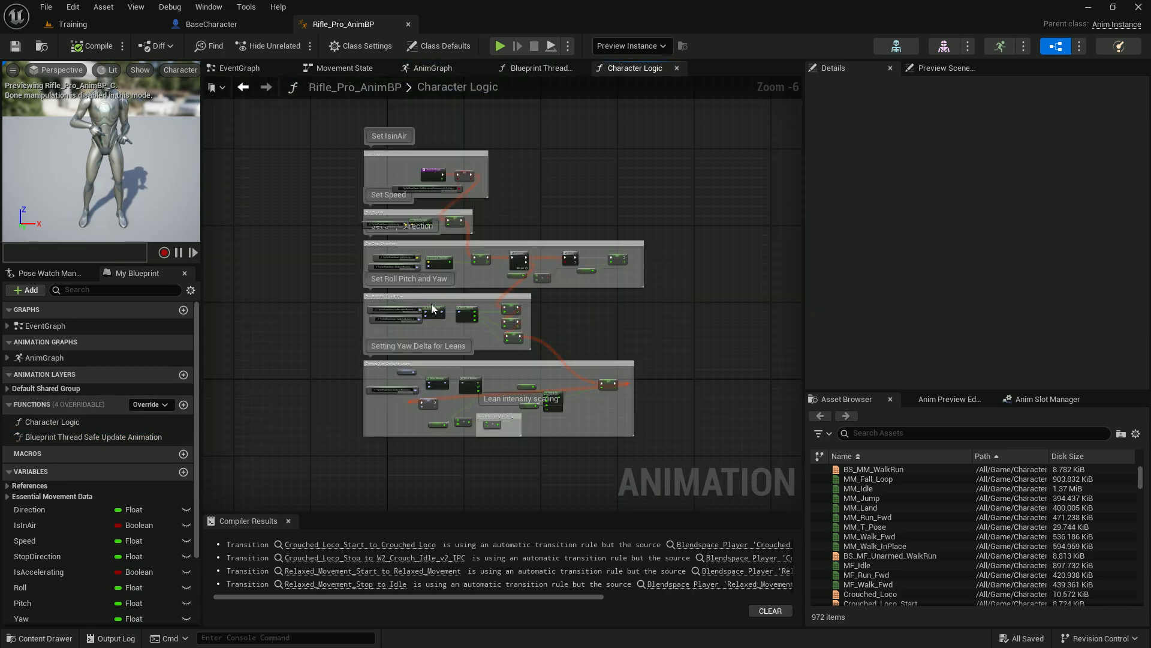
pyautogui.scroll(4, 430, 303)
pyautogui.scroll(3, 550, 275)
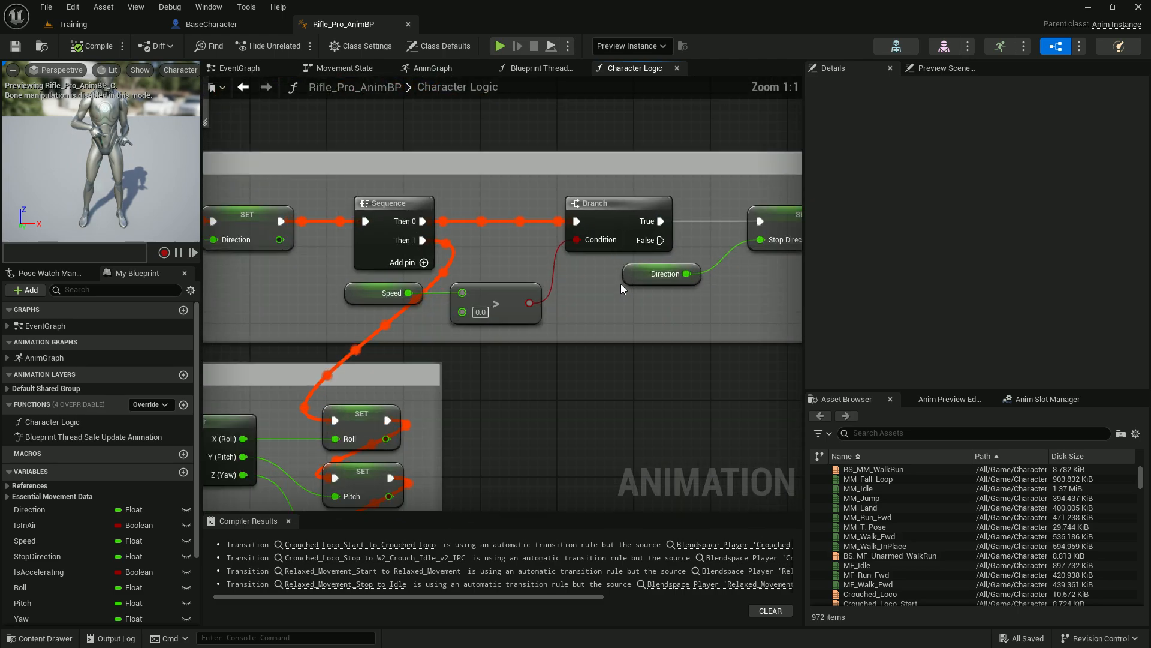
pyautogui.moveTo(621, 283); pyautogui.dragTo(508, 346, button='right')
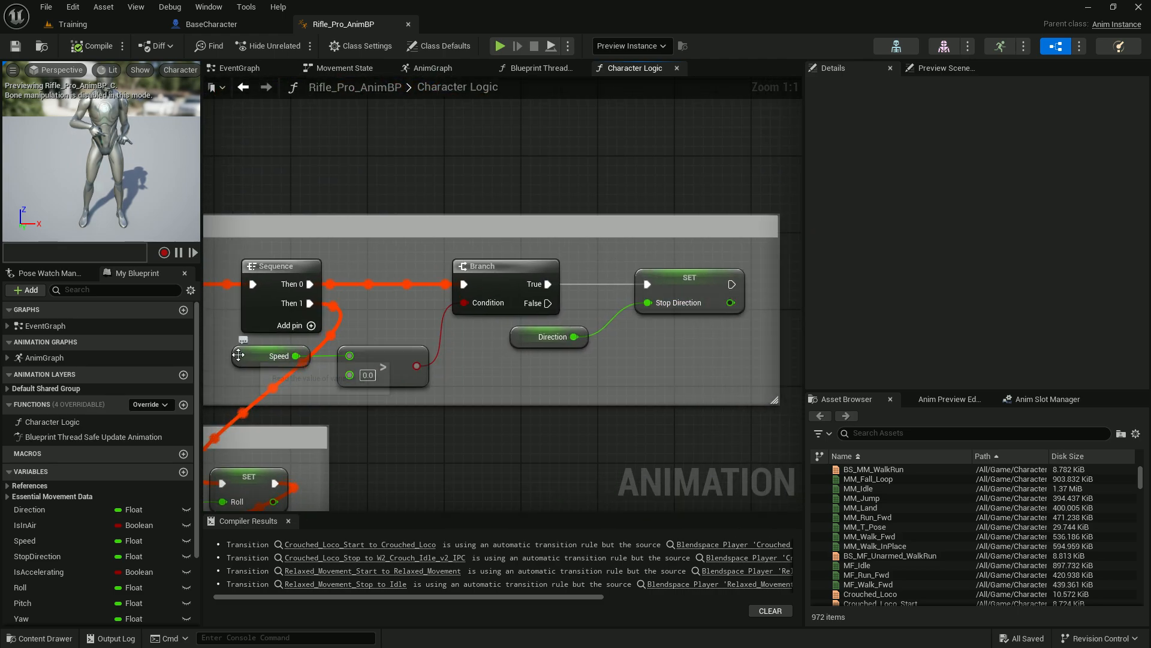
# Step: Select the Speed, greater-than, Branch, Direction and Set Stop Direction nodes in the Set Stop Direction section
pyautogui.click(276, 355)
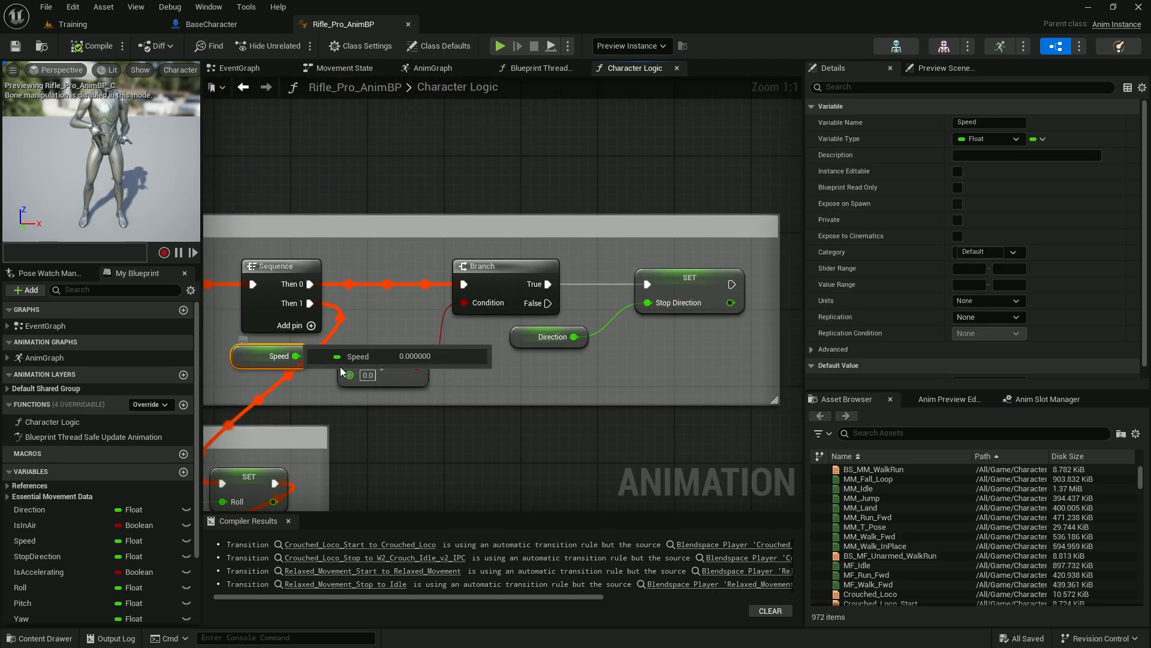
pyautogui.keyDown('ctrl'); pyautogui.click(401, 373); pyautogui.keyUp('ctrl')
pyautogui.keyDown('ctrl'); pyautogui.click(488, 301); pyautogui.keyUp('ctrl')
pyautogui.keyDown('ctrl'); pyautogui.click(532, 345); pyautogui.keyUp('ctrl')
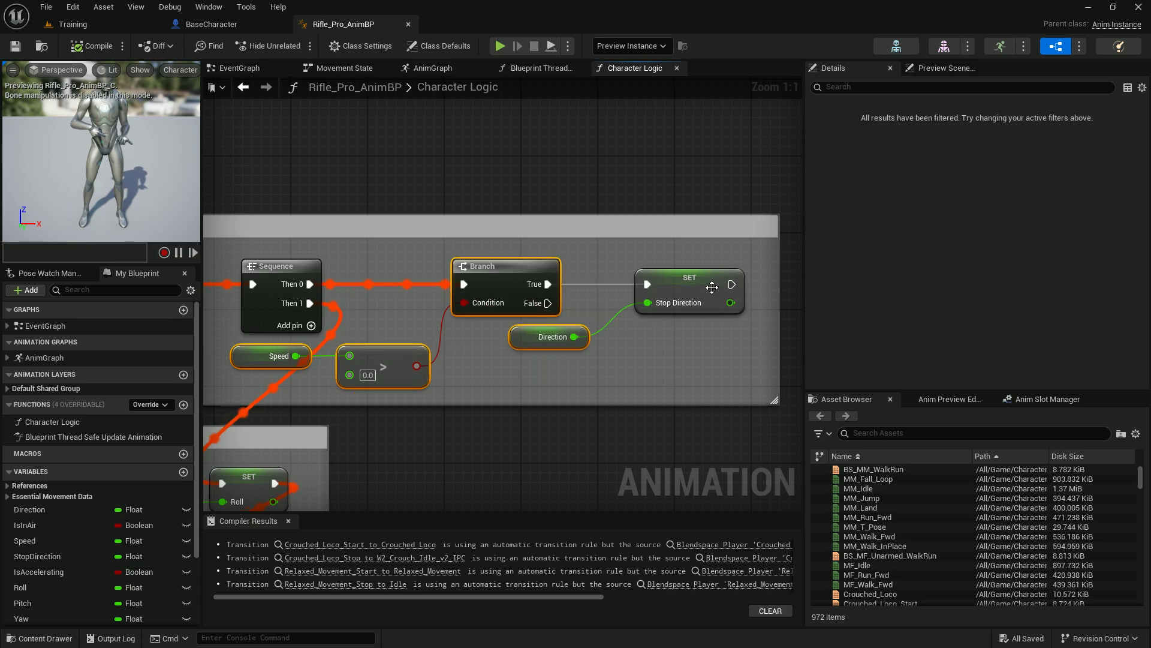
pyautogui.keyDown('ctrl'); pyautogui.click(708, 293); pyautogui.keyUp('ctrl')
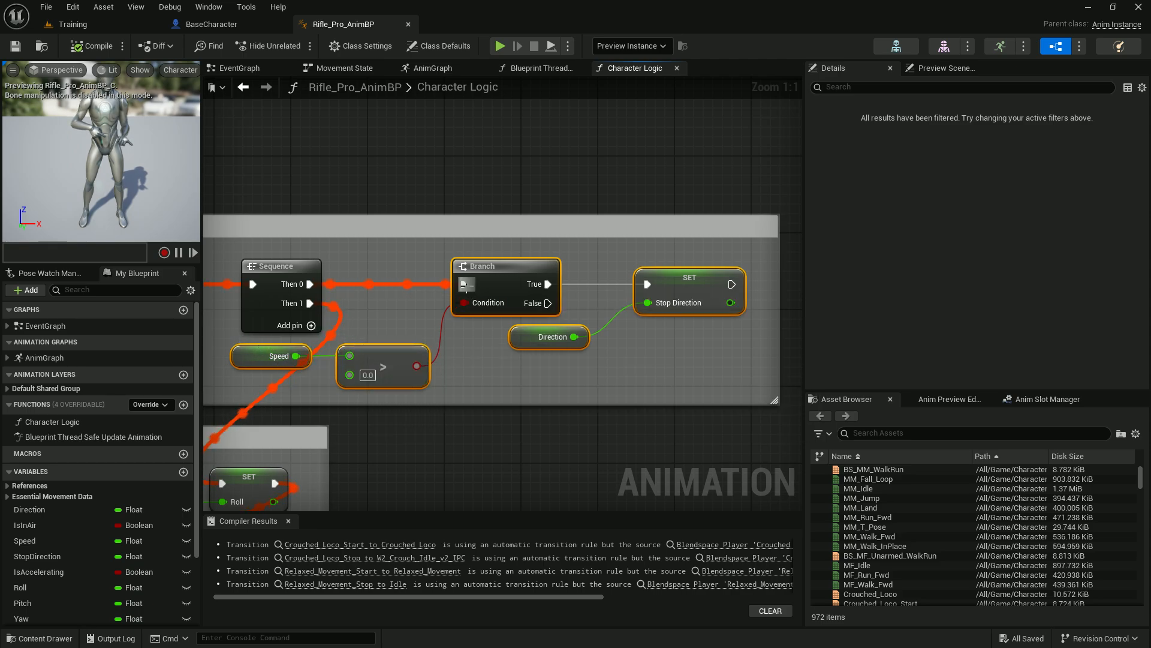
# Step: Add a trial Branch node in the empty space above the Set Stop Direction section and delete it
pyautogui.click(458, 180)
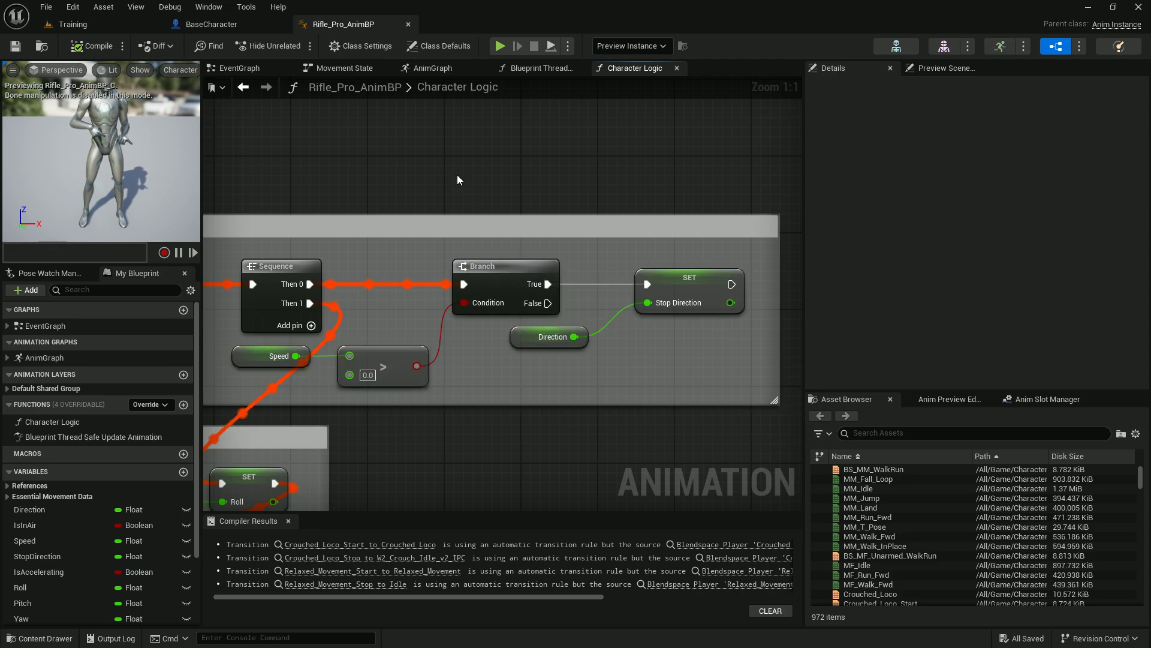
pyautogui.click(460, 154)
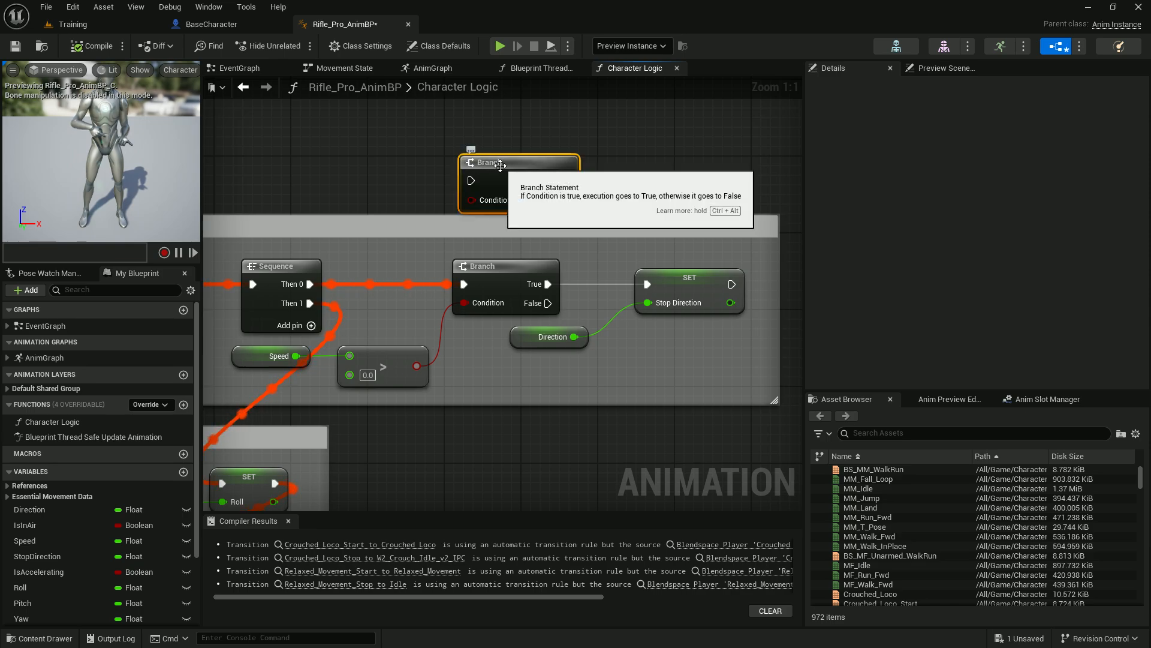
pyautogui.press('Delete')
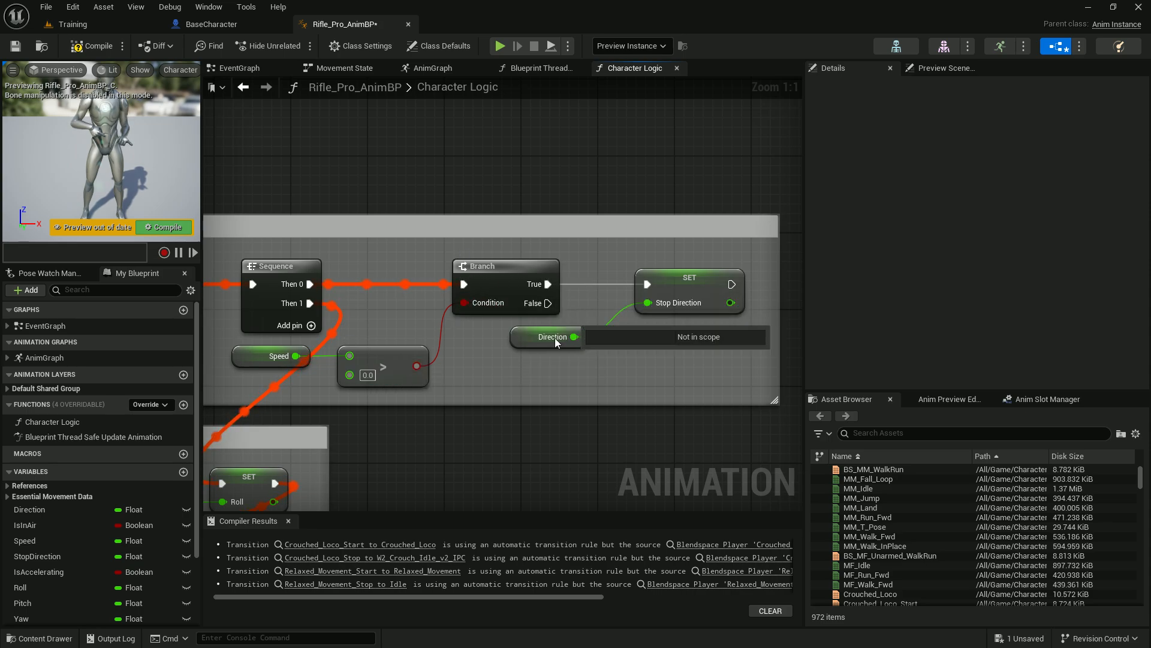
# Step: Examine how Calculate Direction uses the pawn owner's velocity and actor rotation to set the Direction variable
pyautogui.click(522, 339)
pyautogui.moveTo(283, 380); pyautogui.dragTo(819, 372, button='right')
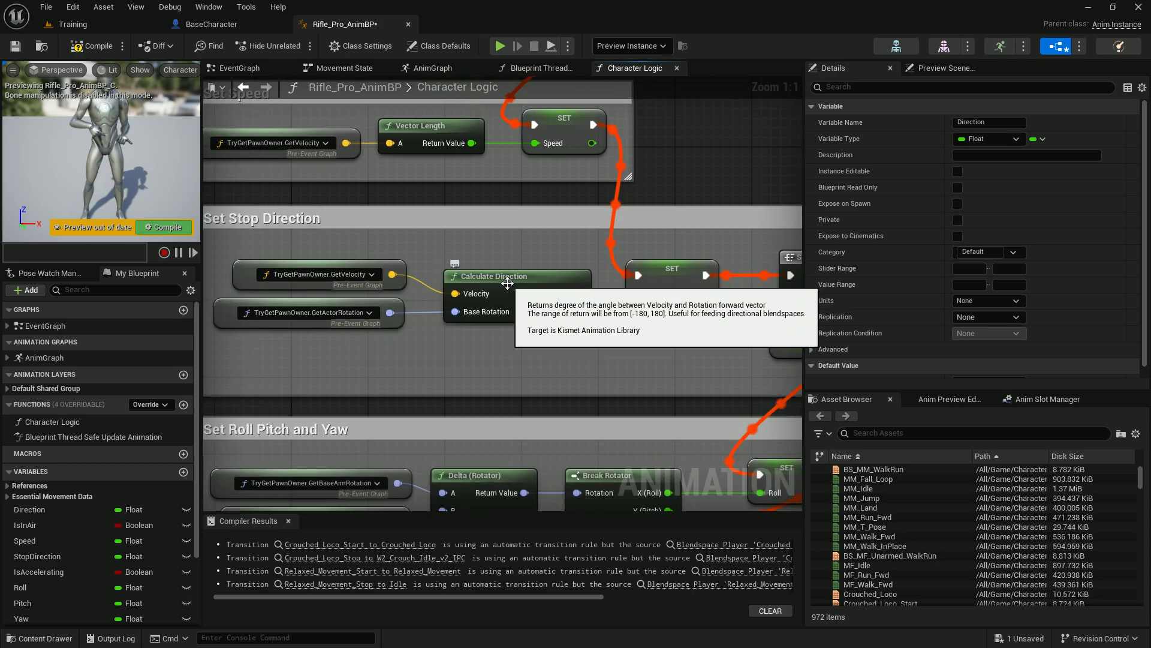
pyautogui.moveTo(595, 323)
pyautogui.mouseDown(button='right')
pyautogui.moveTo(453, 318)
pyautogui.moveTo(575, 326)
pyautogui.mouseUp(button='right')
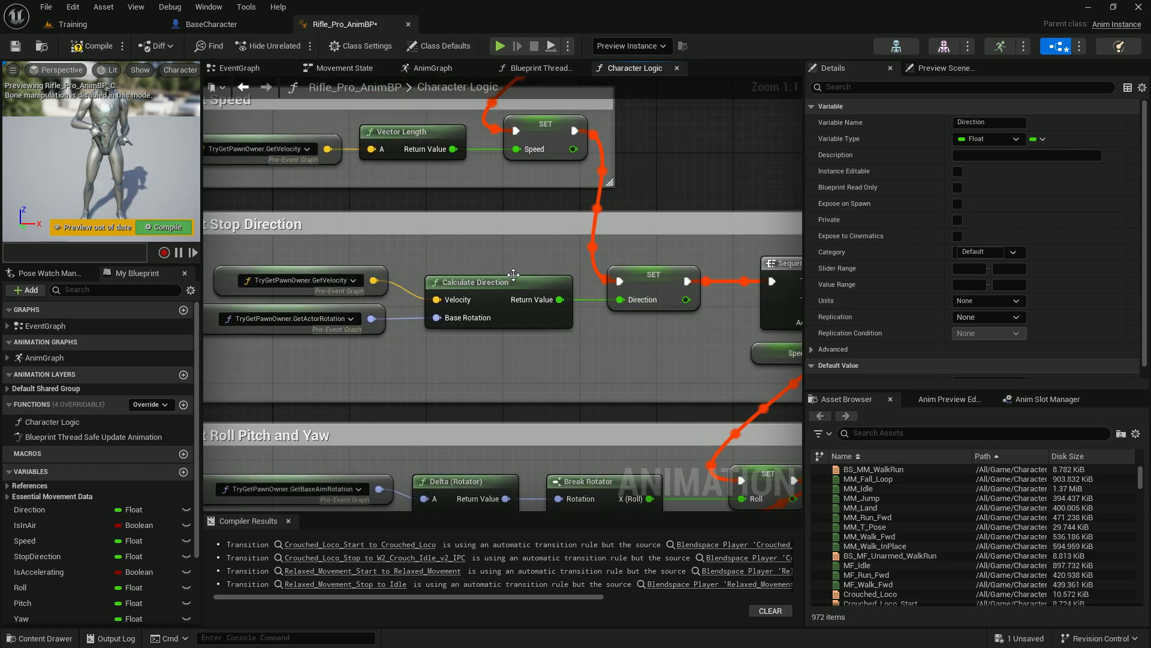
pyautogui.moveTo(621, 358); pyautogui.dragTo(590, 362, button='right')
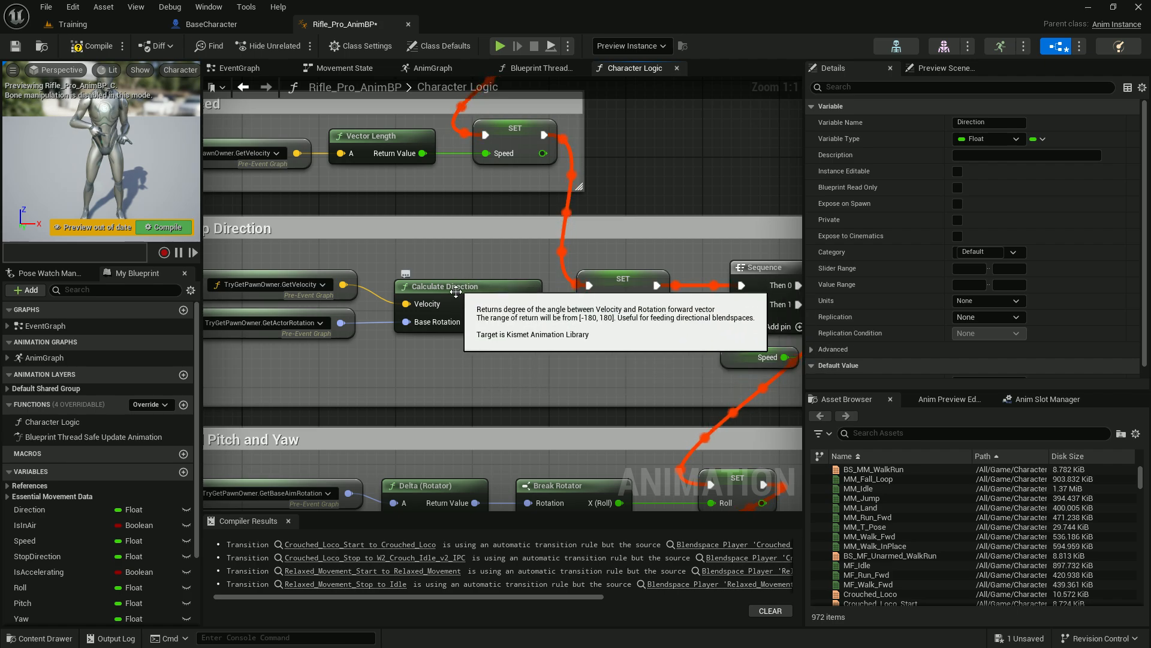
pyautogui.moveTo(526, 328); pyautogui.dragTo(678, 347, button='right')
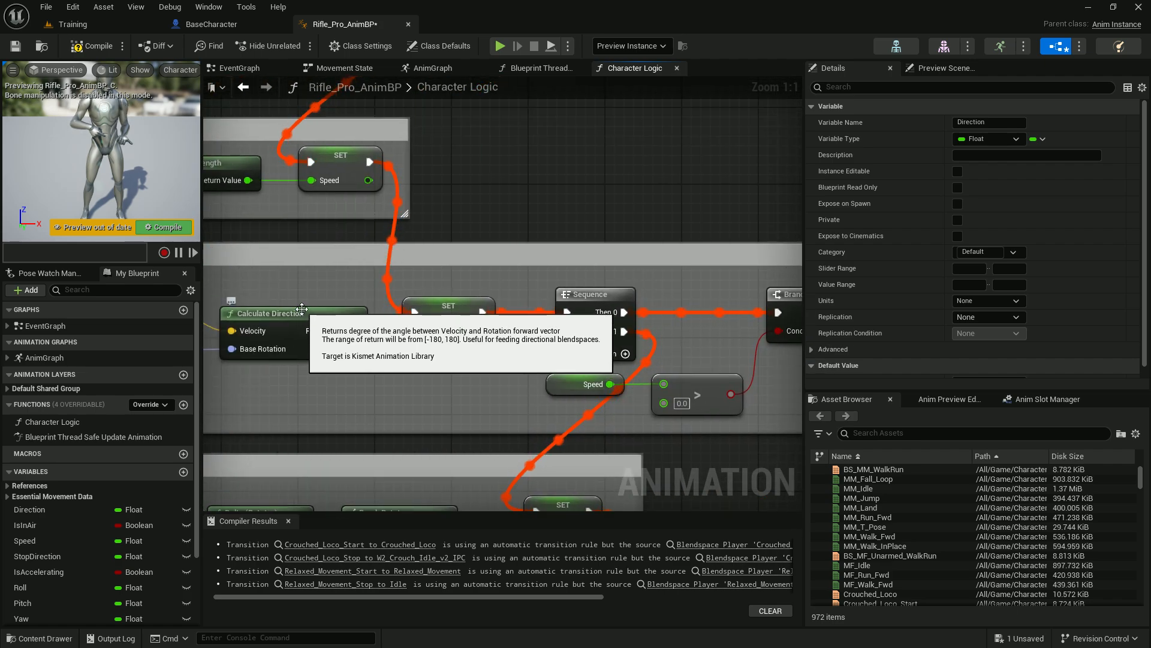
pyautogui.moveTo(301, 309); pyautogui.dragTo(397, 319, button='right')
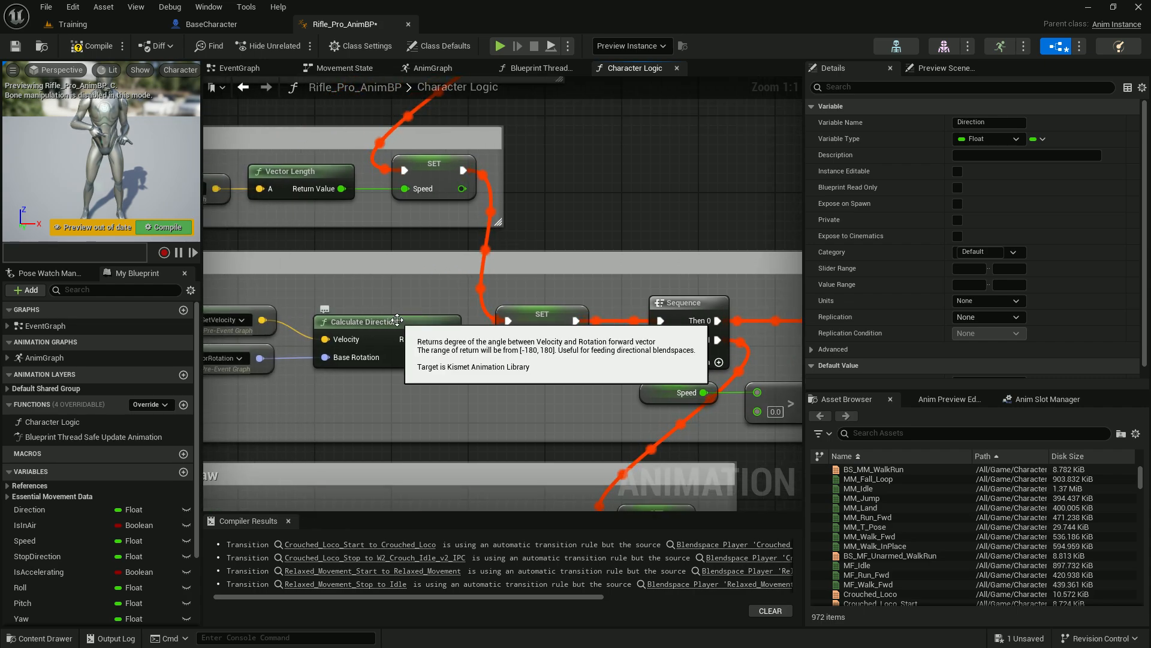
# Step: Add a trial Calculate Direction node above the Set Stop Direction section and delete it
pyautogui.rightClick(563, 217)
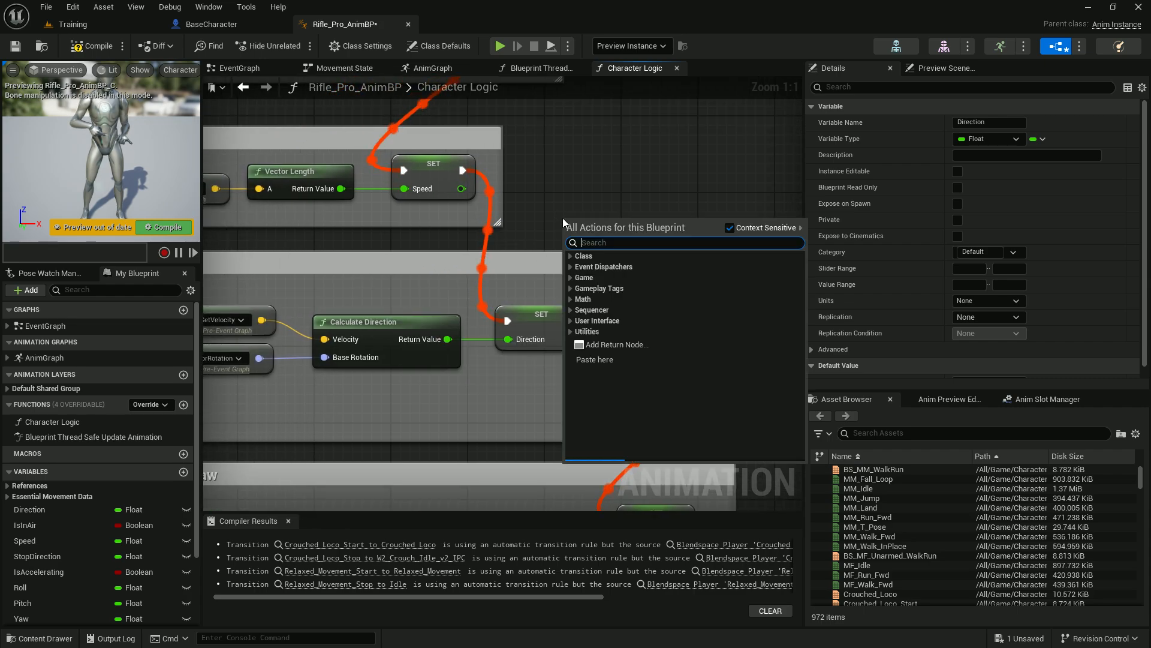
pyautogui.write('calcl')
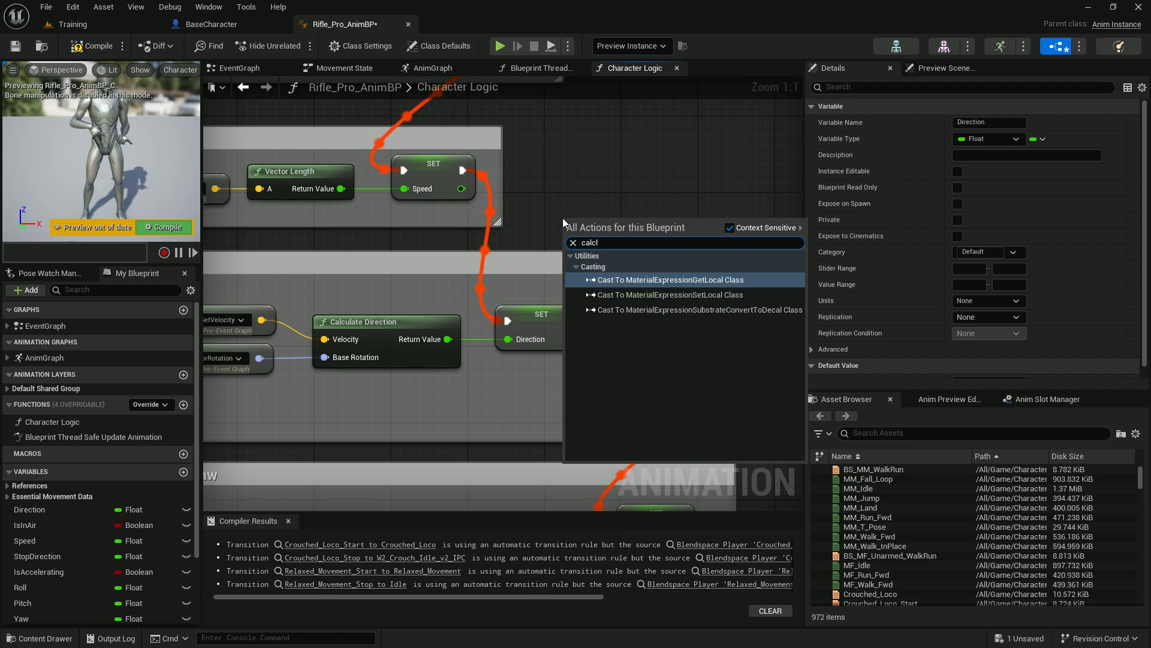
pyautogui.press('BackSpace')
pyautogui.write('lc')
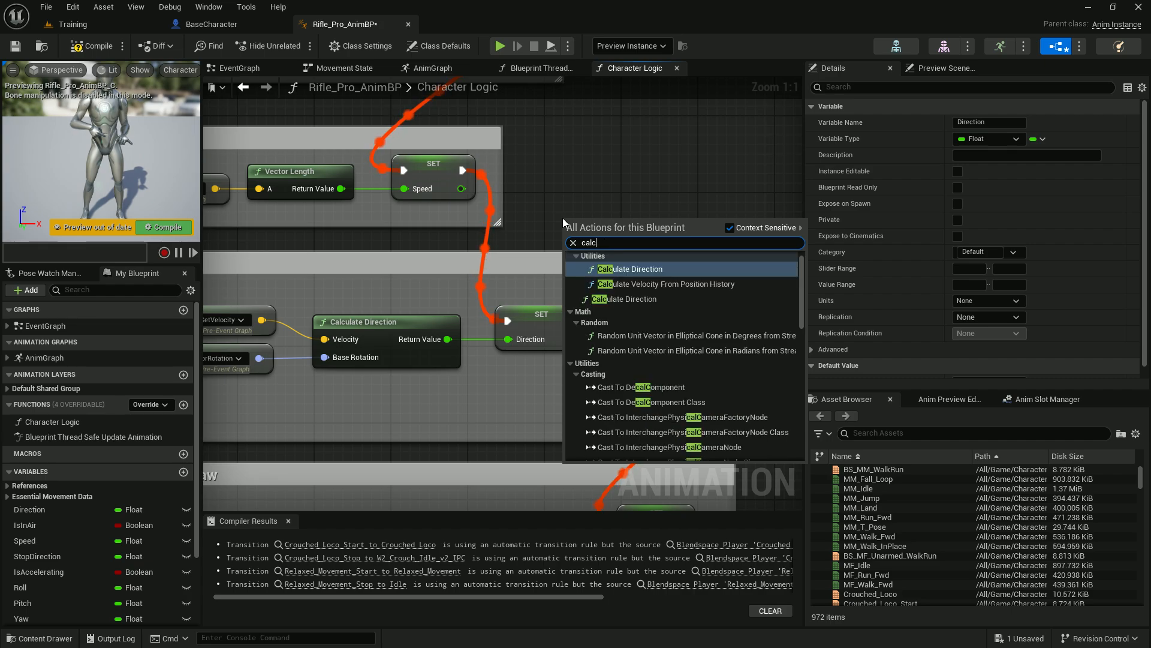
pyautogui.click(625, 269)
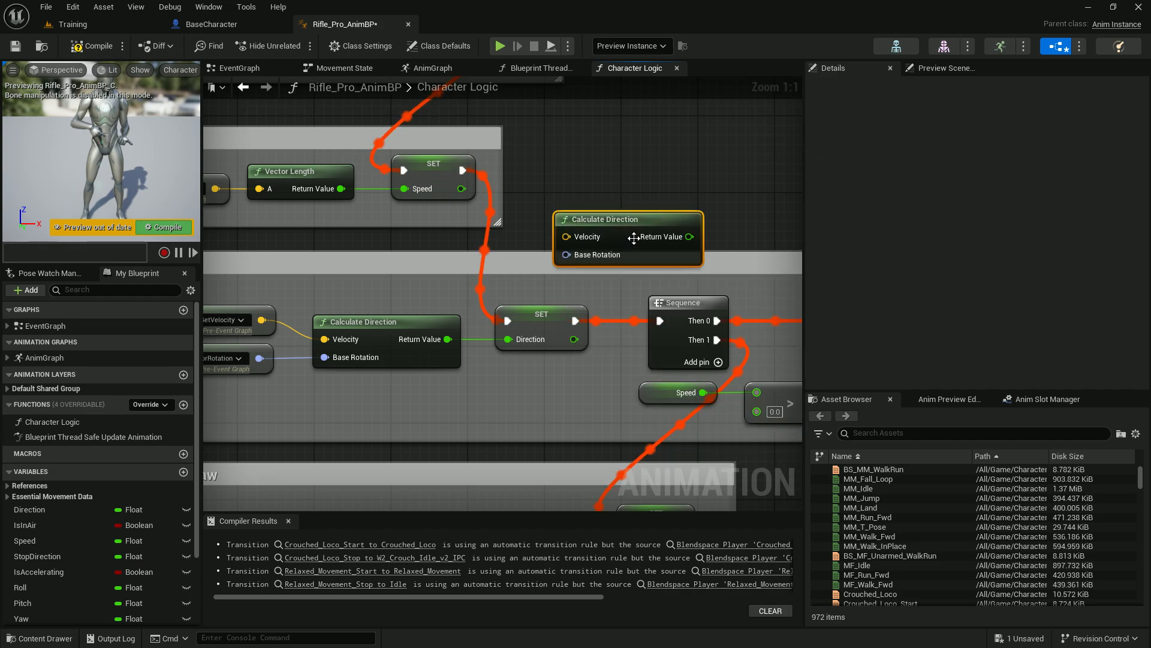
pyautogui.moveTo(637, 220); pyautogui.dragTo(628, 173)
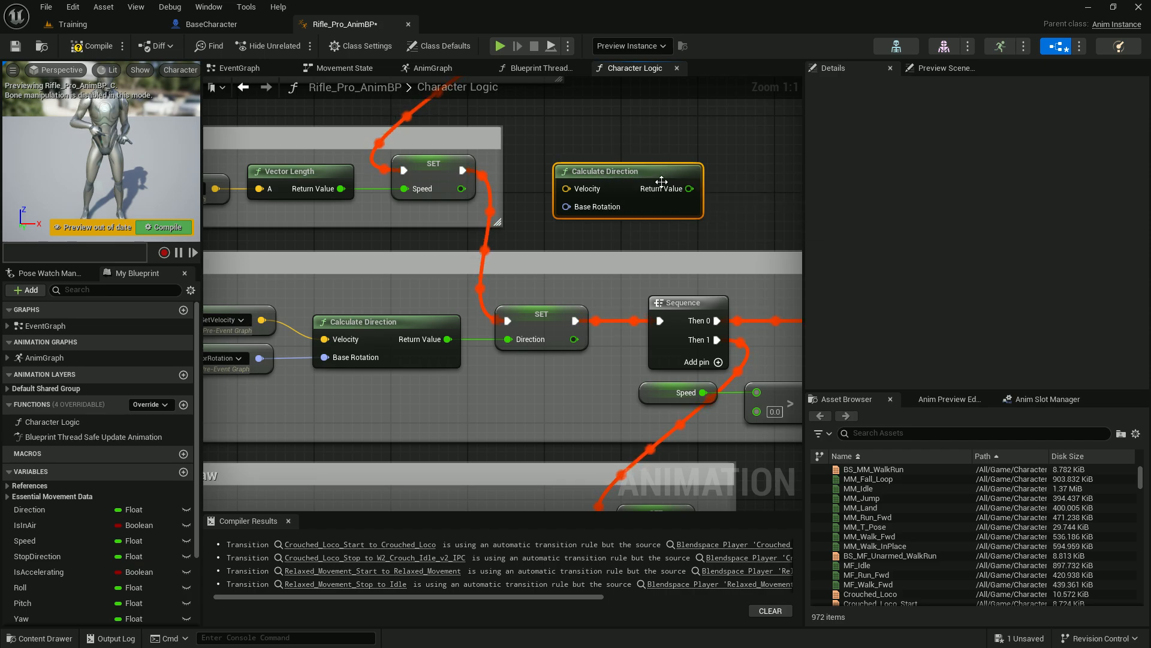
pyautogui.press('Delete')
# Step: Examine the Set Stop Direction logic from Calculate Direction through the Sequence, speed comparison and Branch to Set Stop Direction
pyautogui.moveTo(597, 257); pyautogui.dragTo(335, 240, button='right')
pyautogui.moveTo(439, 223); pyautogui.dragTo(344, 211, button='right')
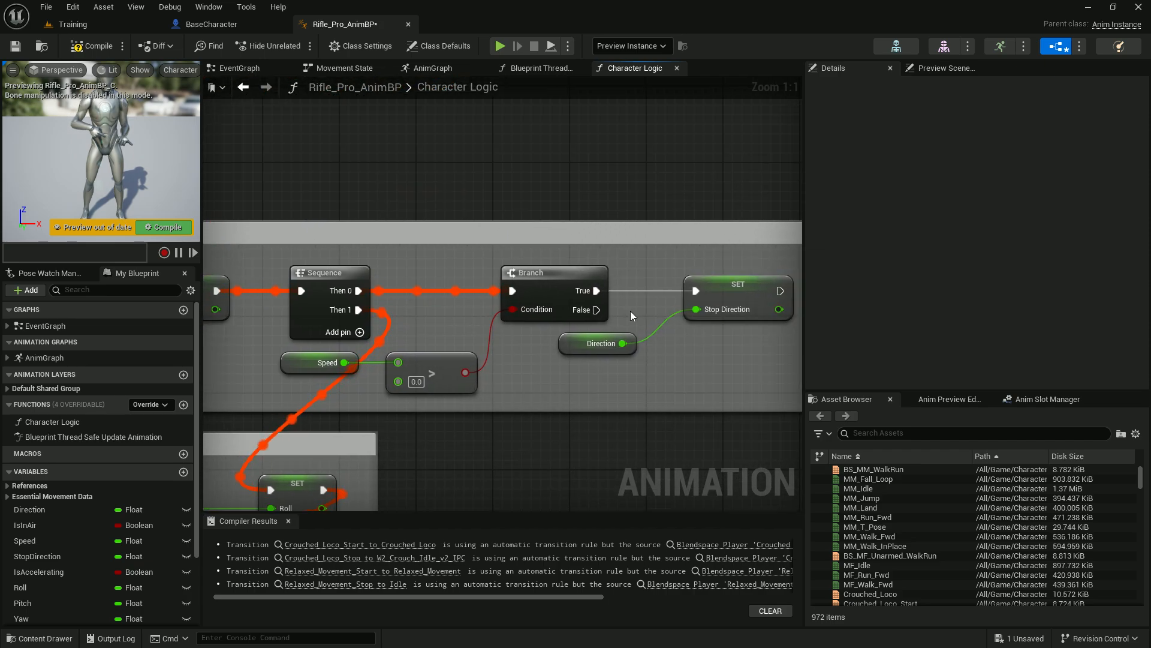
pyautogui.moveTo(694, 324); pyautogui.dragTo(639, 336, button='right')
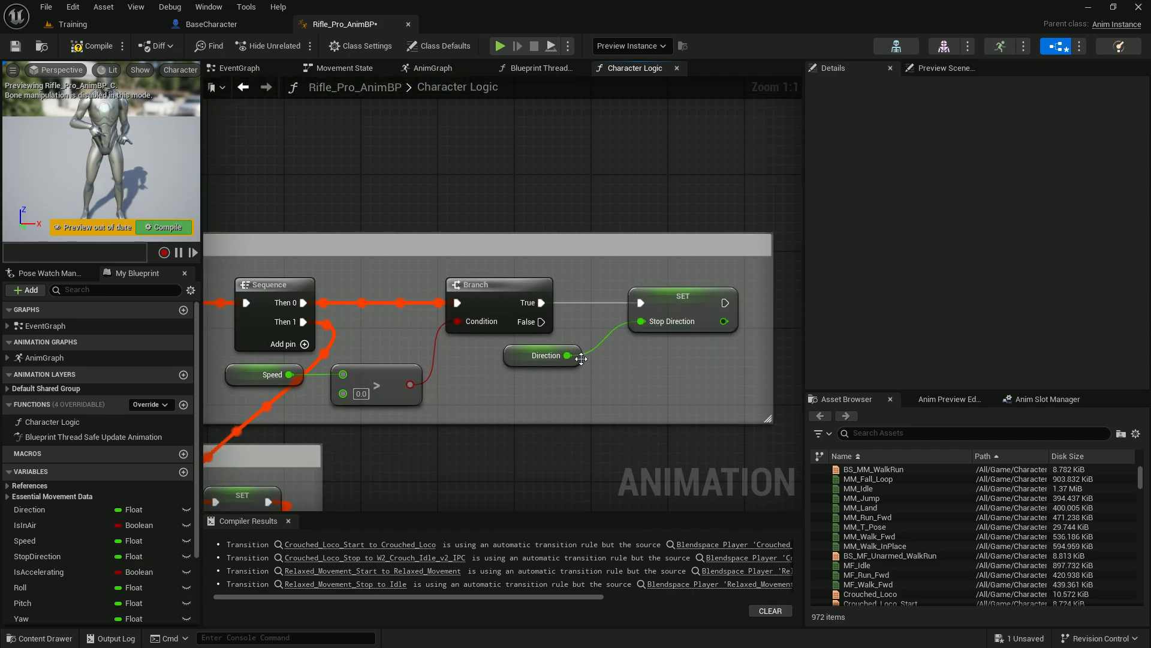
pyautogui.moveTo(340, 311); pyautogui.dragTo(406, 333, button='right')
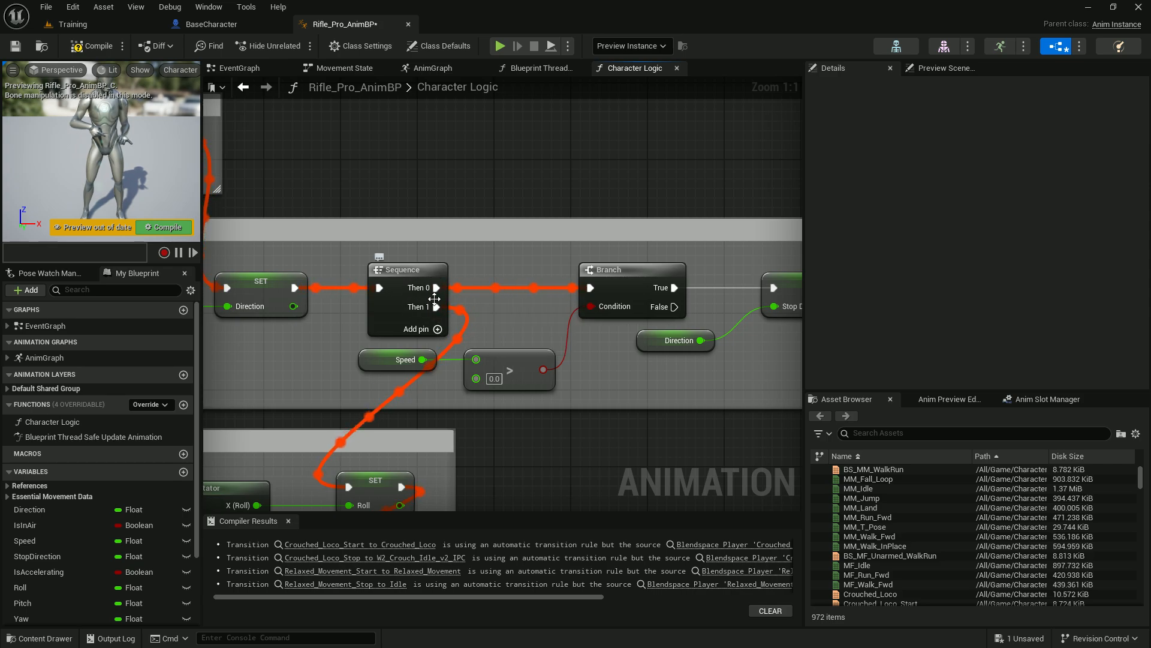
pyautogui.moveTo(501, 328); pyautogui.dragTo(438, 299, button='right')
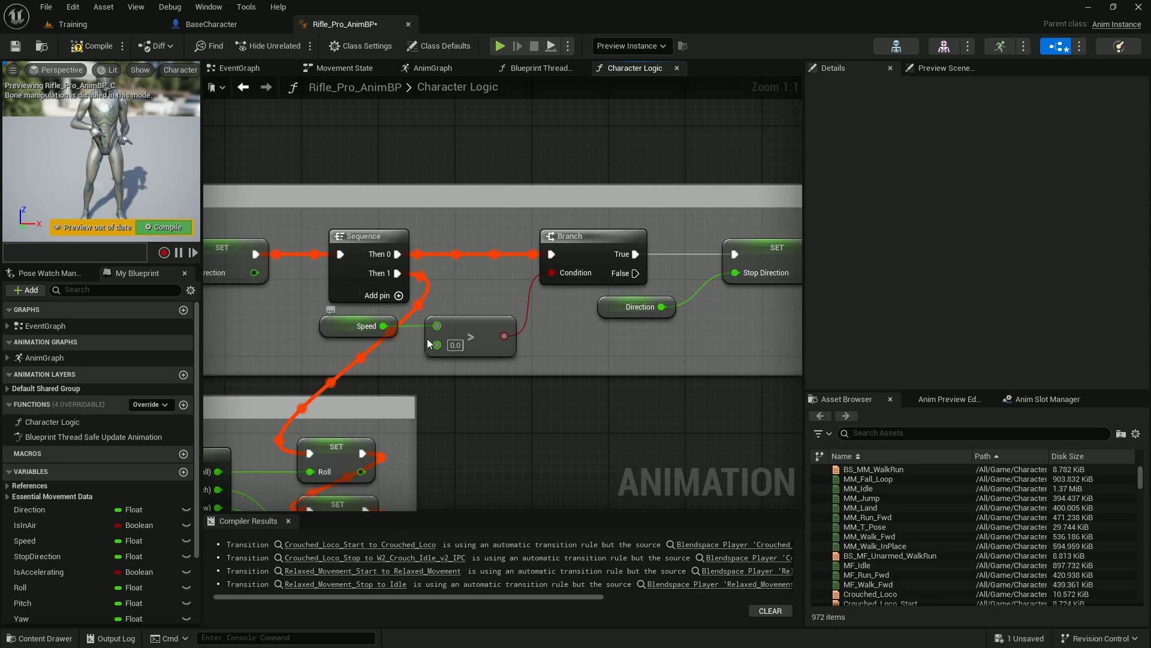
pyautogui.moveTo(581, 255); pyautogui.dragTo(503, 244, button='right')
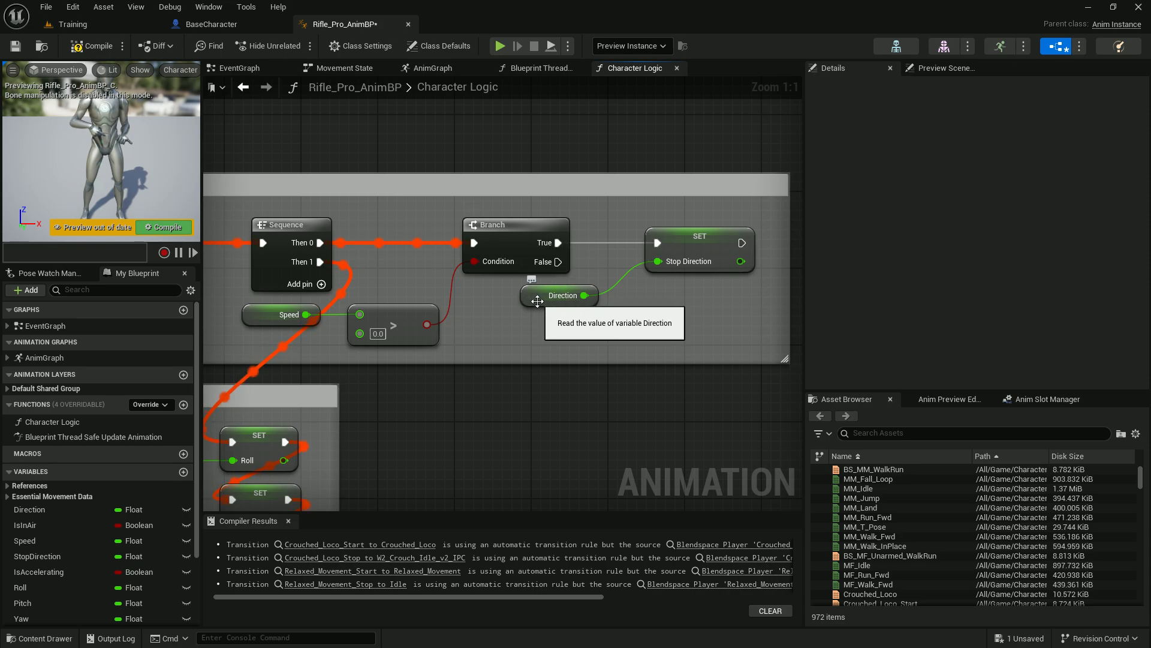
pyautogui.moveTo(299, 226); pyautogui.dragTo(779, 233, button='right')
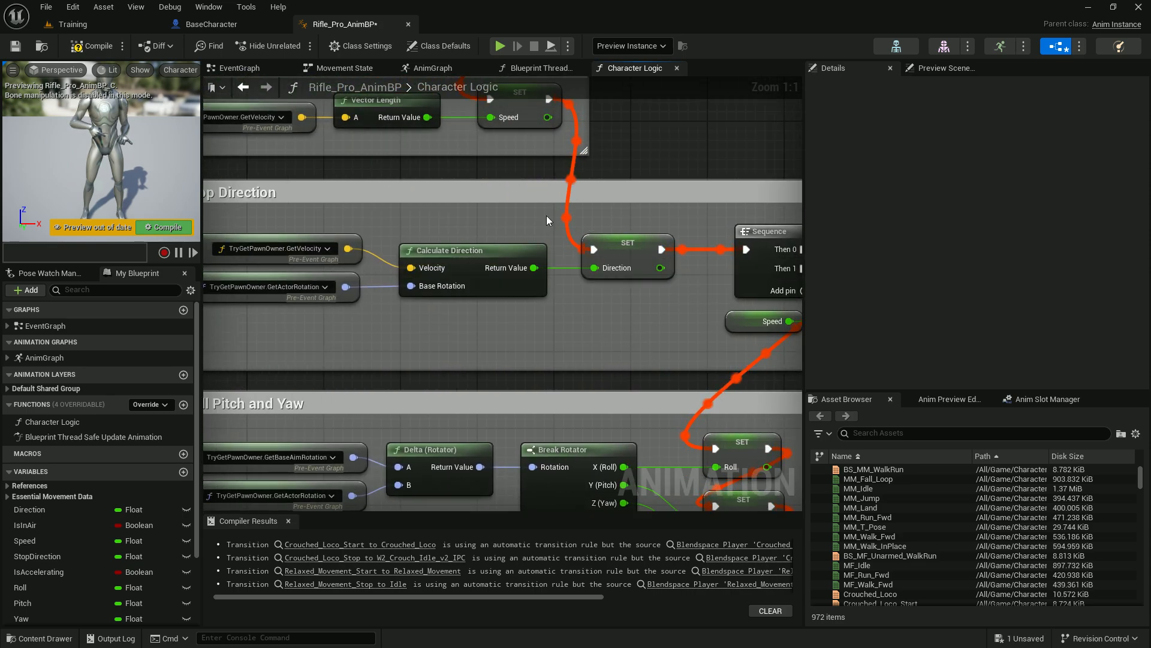
pyautogui.moveTo(545, 221); pyautogui.dragTo(45, 239, button='right')
pyautogui.moveTo(683, 265); pyautogui.dragTo(605, 269, button='right')
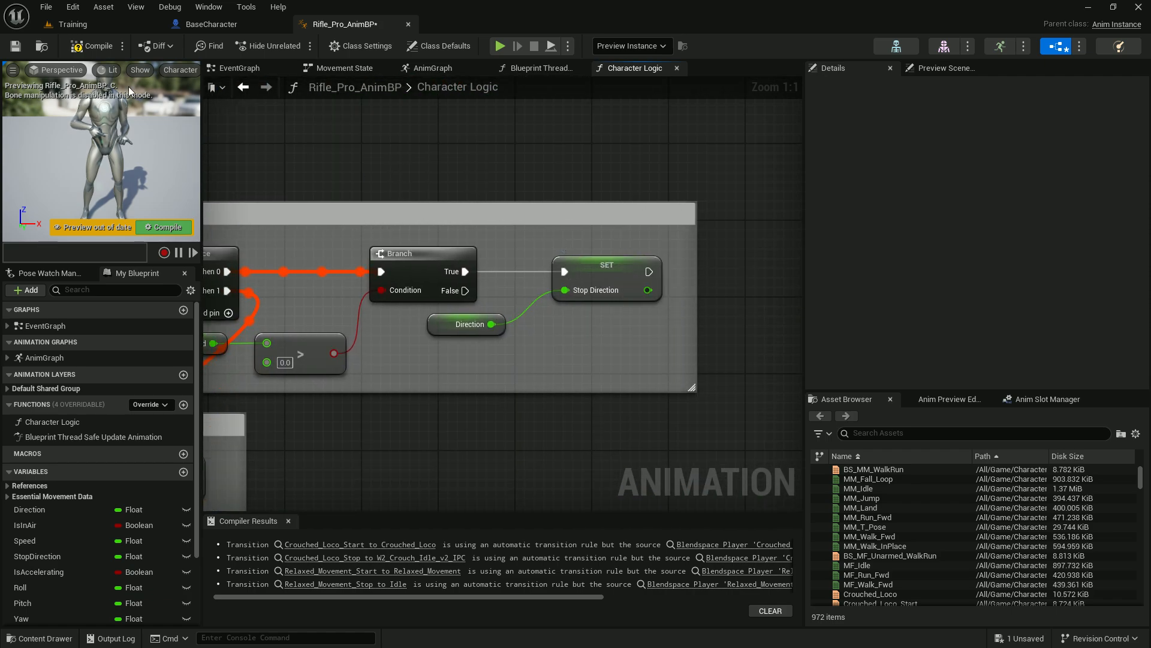
# Step: Compile and save Rifle_Pro_AnimBP and close every open graph except AnimGraph
pyautogui.click(92, 46)
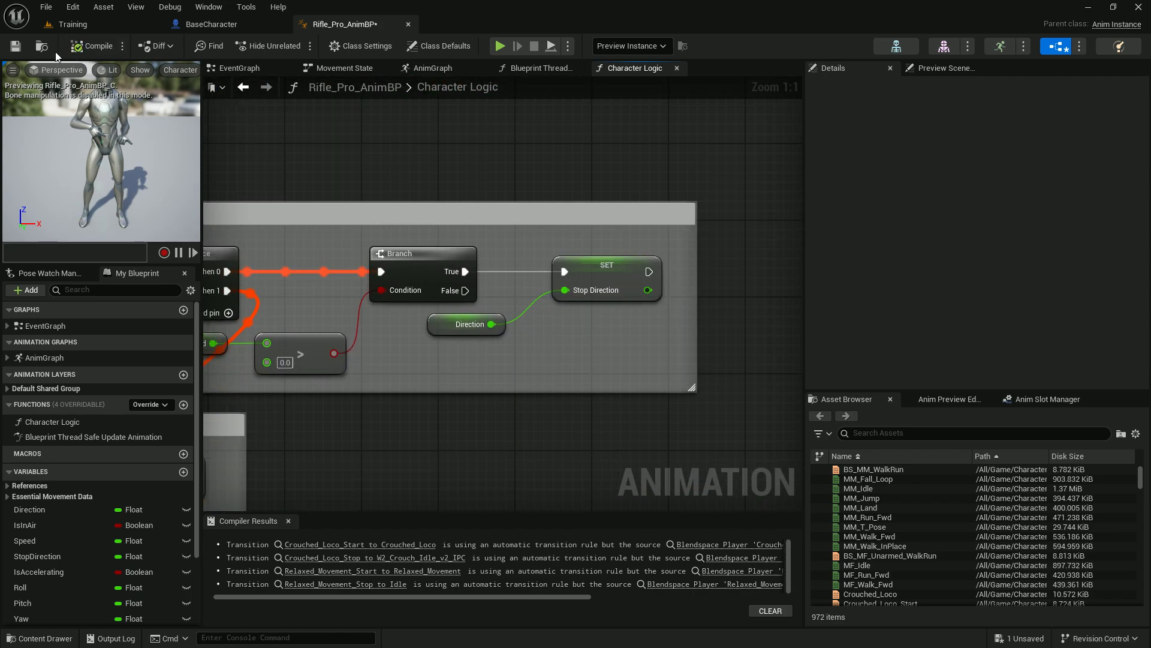
pyautogui.click(16, 53)
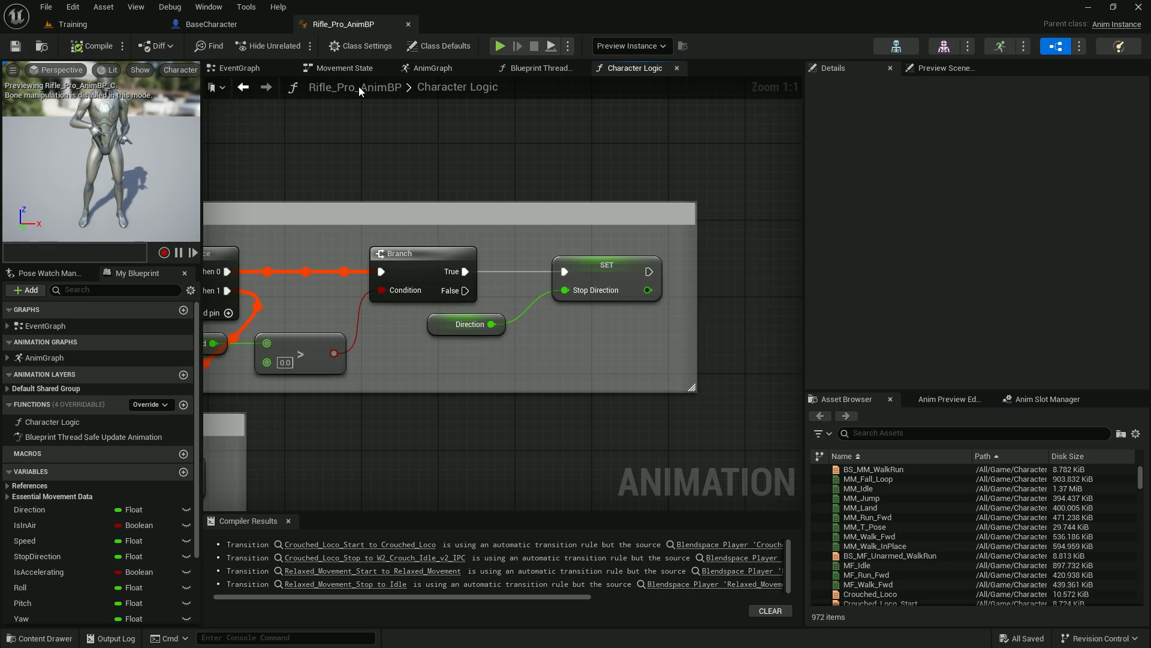
pyautogui.click(288, 69)
pyautogui.click(288, 68)
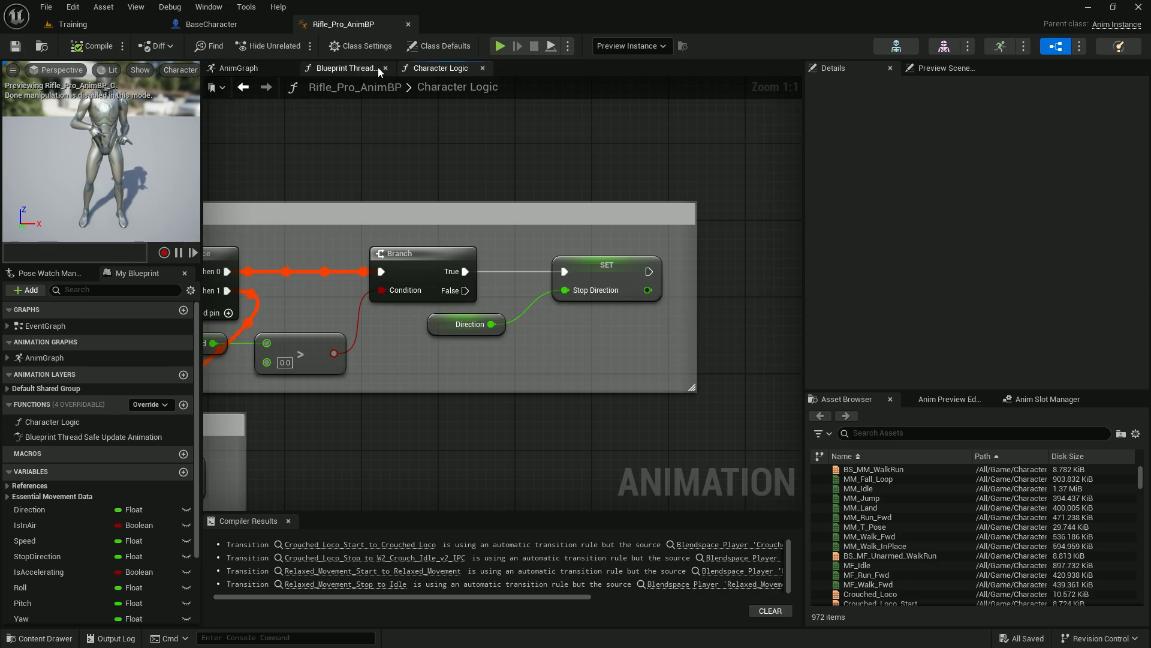
pyautogui.click(387, 67)
pyautogui.click(388, 68)
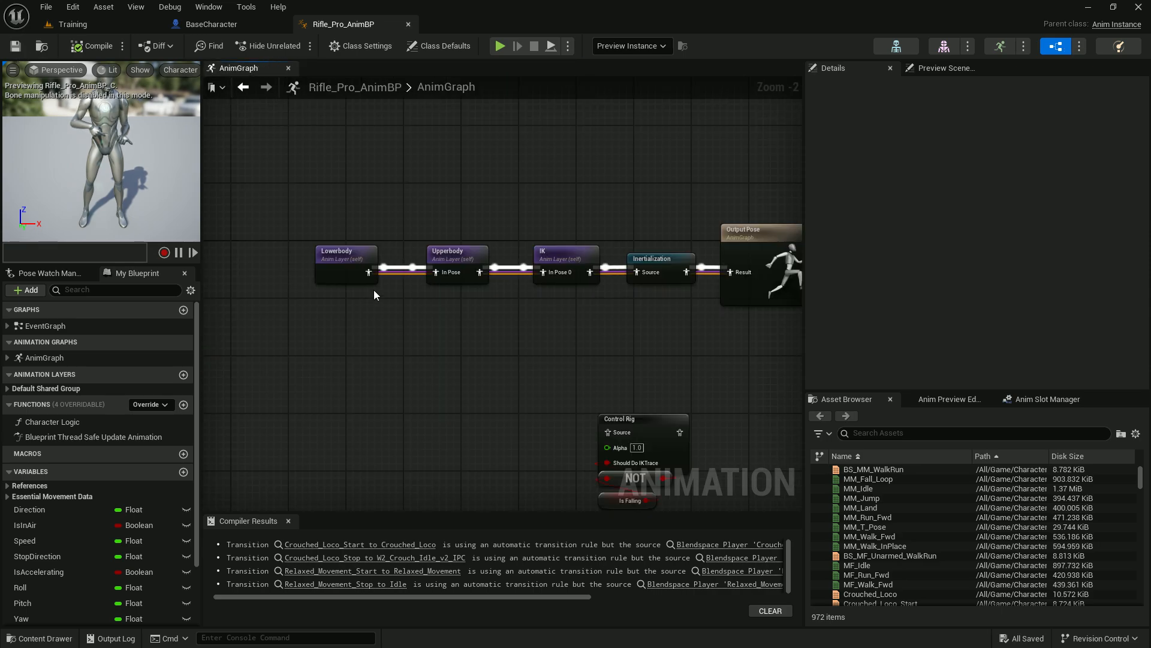
# Step: Open the Movement State machine inside the Lowerbody layer and check the inputs of the Relaxed_Movement state's blendspace player
pyautogui.scroll(2, 375, 294)
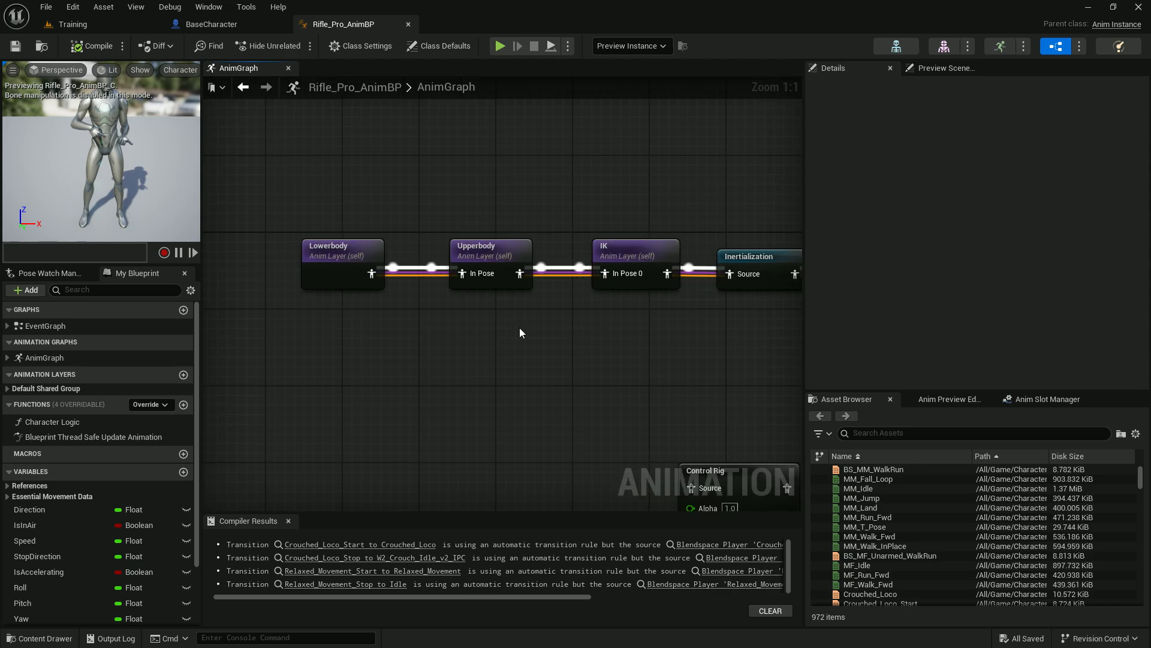
pyautogui.moveTo(591, 277); pyautogui.dragTo(499, 284, button='right')
pyautogui.moveTo(357, 348); pyautogui.dragTo(456, 338, button='right')
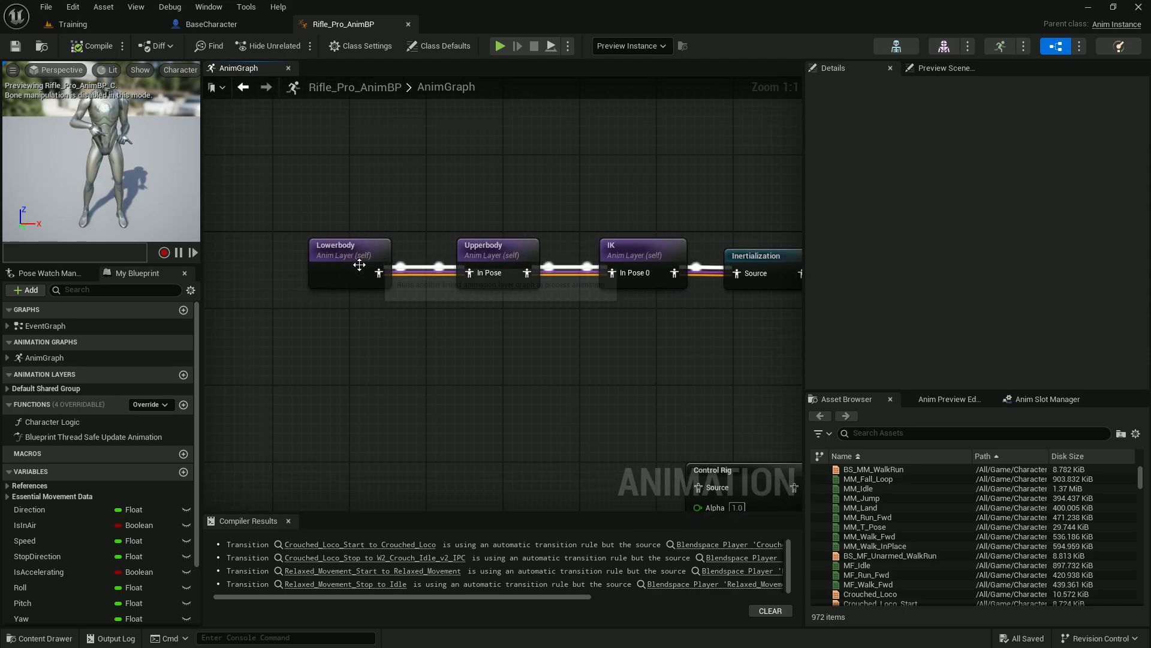
pyautogui.doubleClick(361, 270)
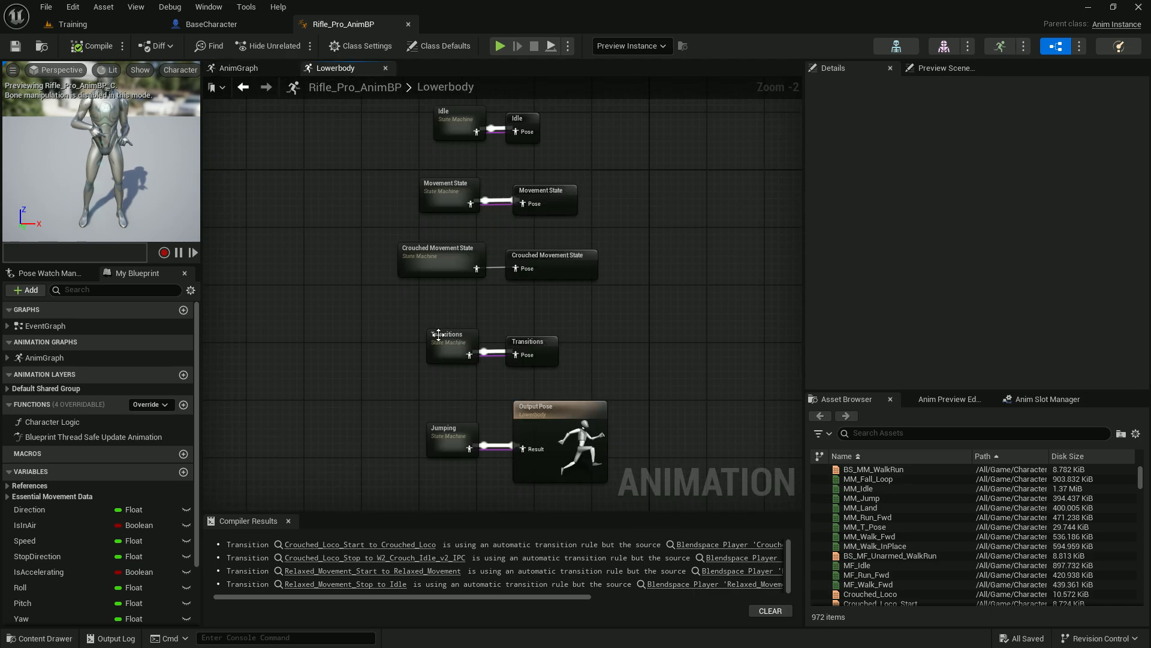
pyautogui.doubleClick(445, 199)
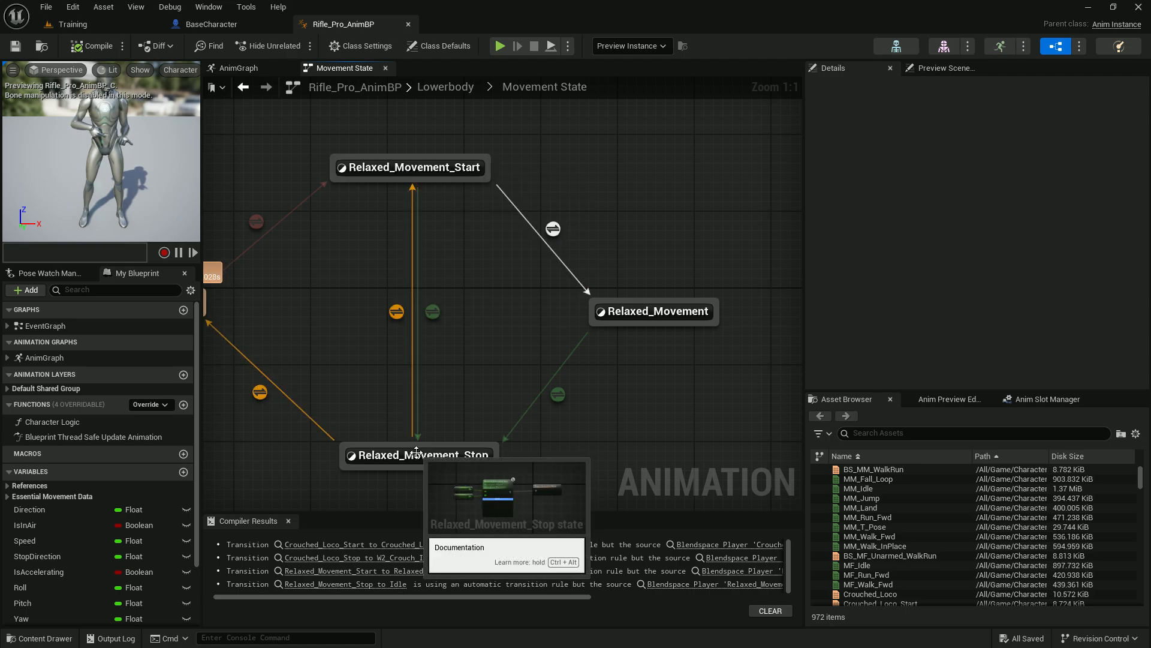
pyautogui.doubleClick(660, 311)
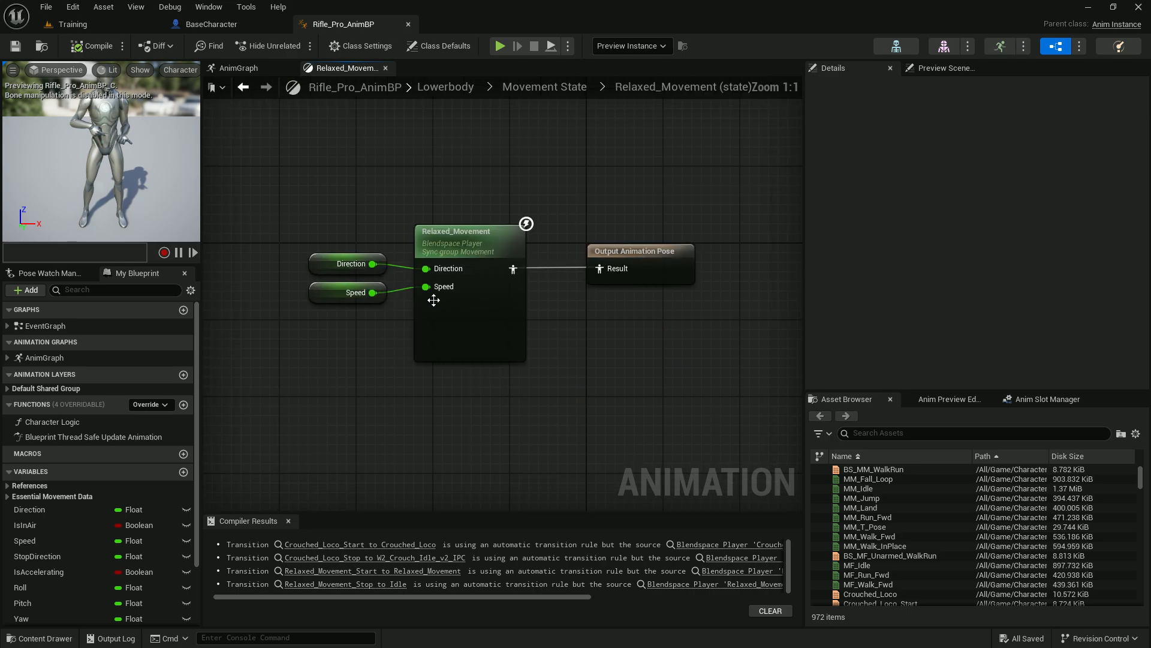
pyautogui.click(243, 87)
# Step: Open the Relaxed_Movement_Start state and preview its blend space at different directions and speeds
pyautogui.doubleClick(404, 168)
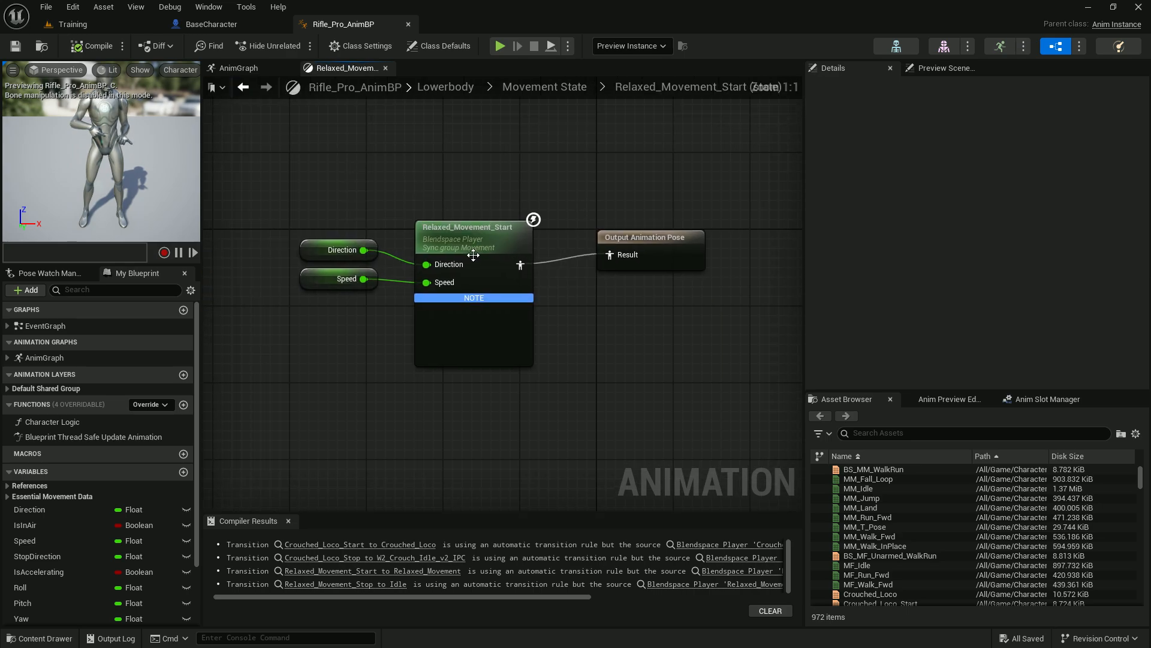
pyautogui.click(471, 236)
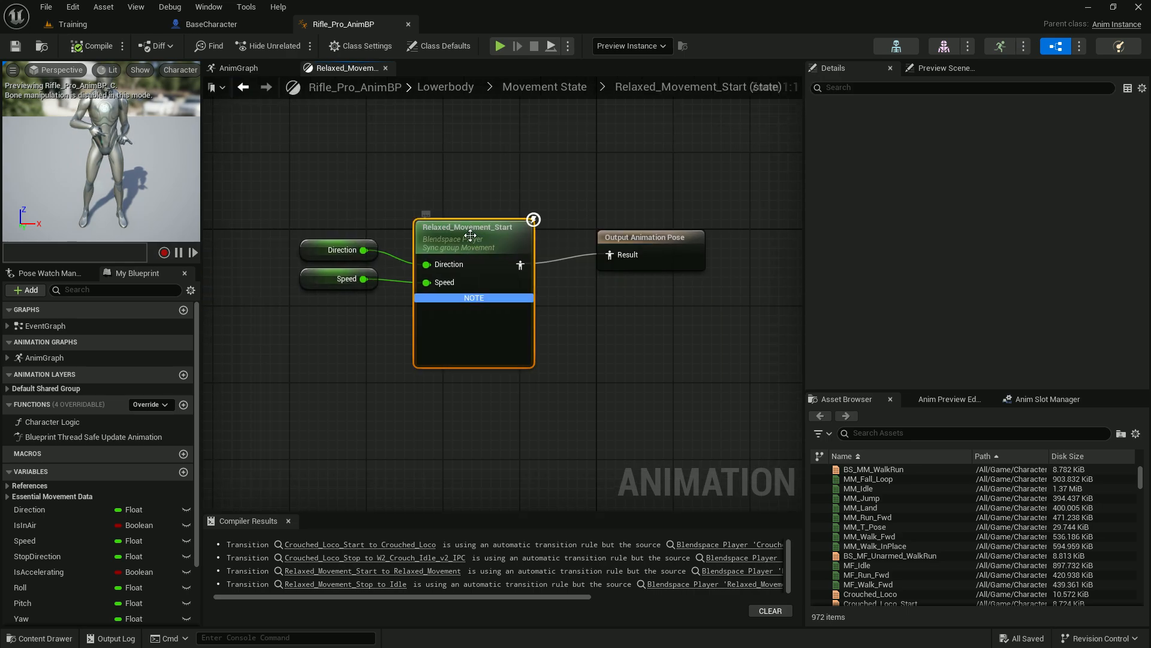
pyautogui.doubleClick(471, 235)
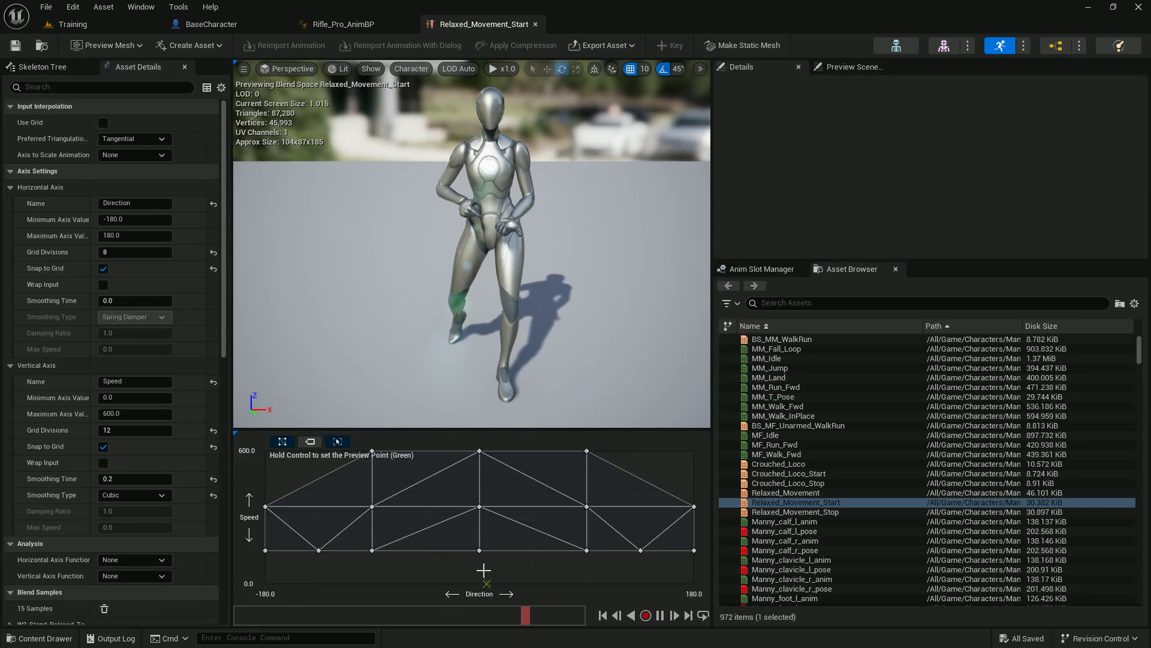
pyautogui.keyDown('ctrl'); pyautogui.moveTo(483, 571); pyautogui.dragTo(629, 536); pyautogui.keyUp('ctrl')
pyautogui.click(381, 22)
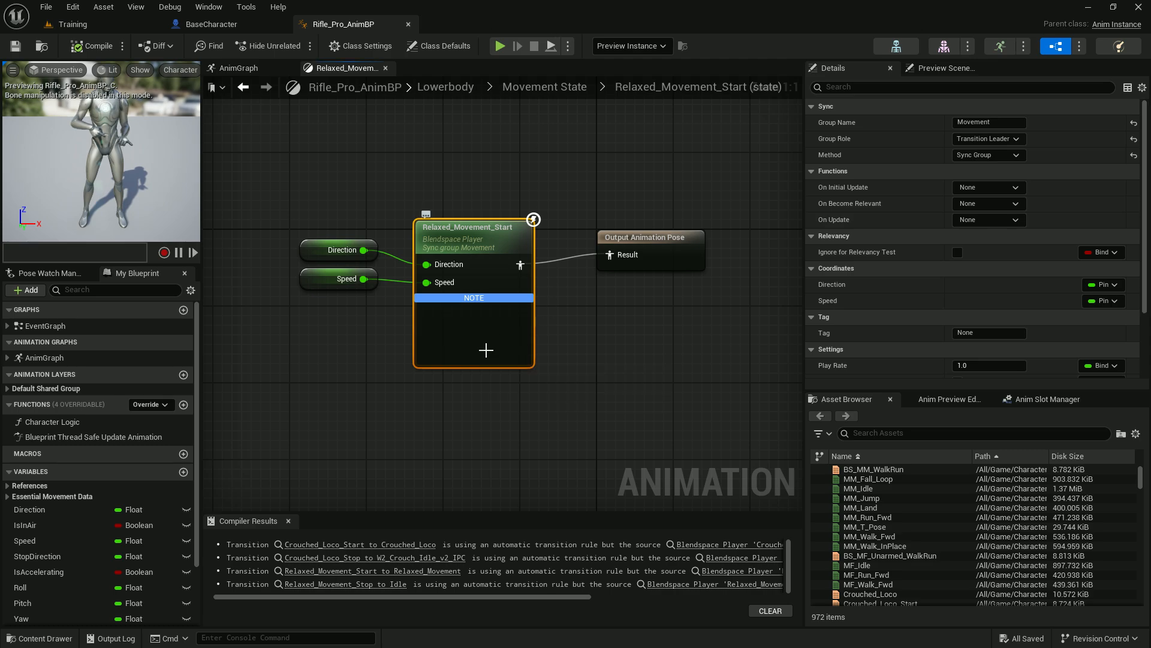
# Step: Disable looping on the Relaxed_Movement_Start blendspace player, return to Movement State, and compile and save the blueprint
pyautogui.scroll(-2, 957, 330)
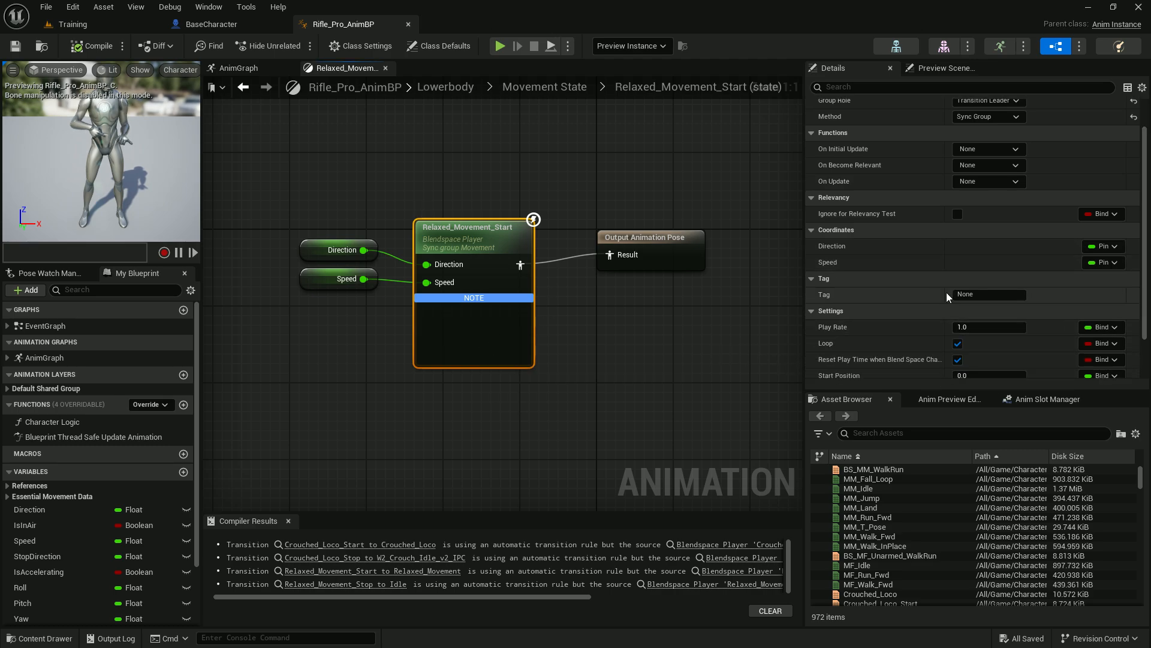
pyautogui.click(958, 343)
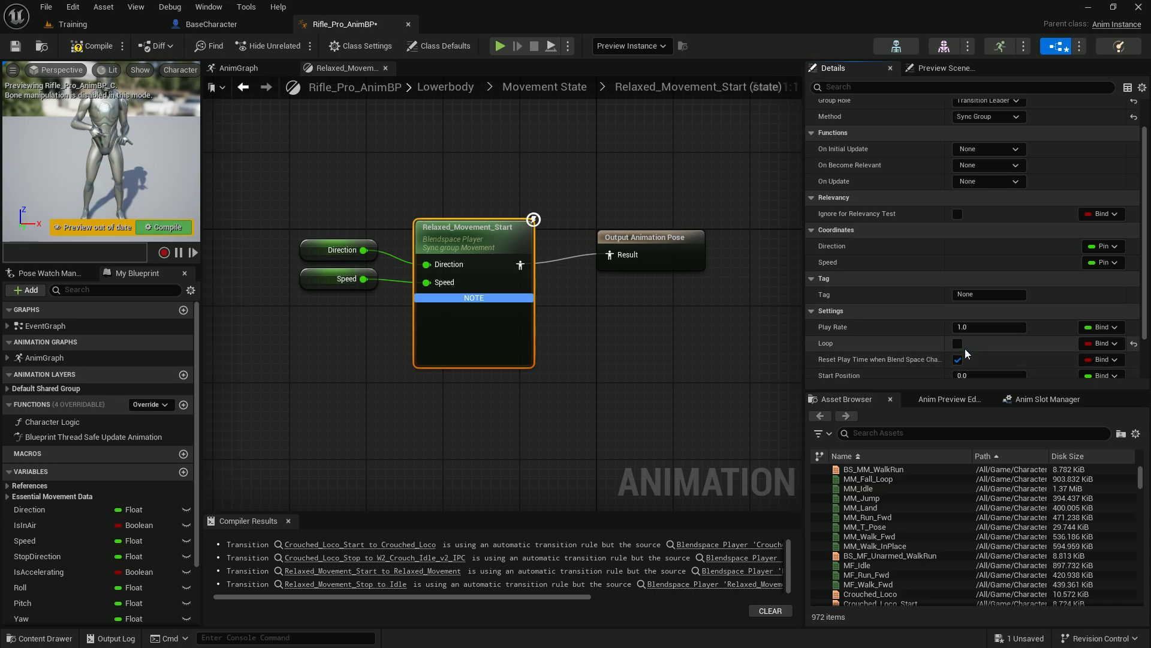
pyautogui.click(244, 87)
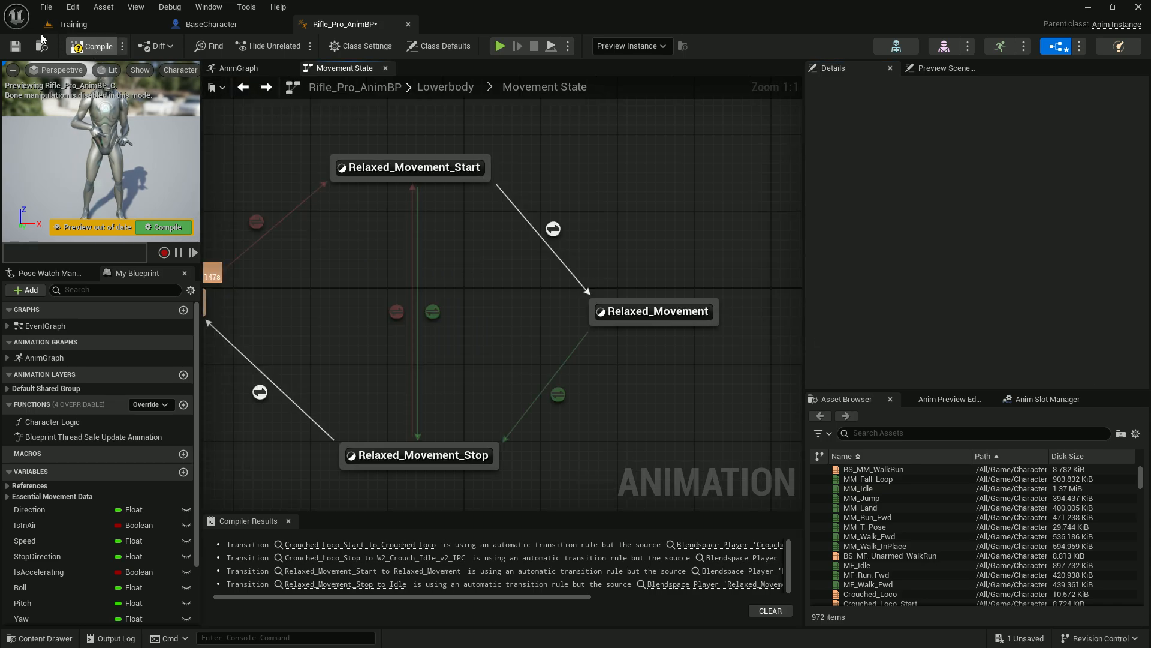
pyautogui.click(18, 45)
# Step: Preview the blend space in the Relaxed_Movement state and check the player's Loop setting
pyautogui.doubleClick(651, 313)
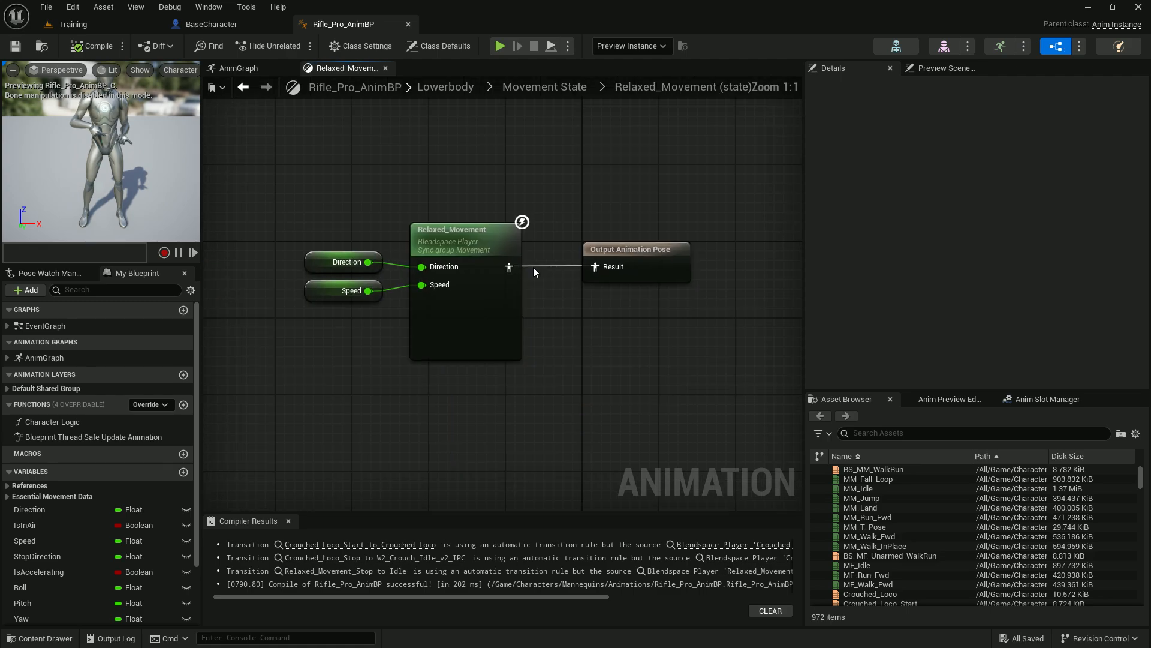
pyautogui.doubleClick(476, 248)
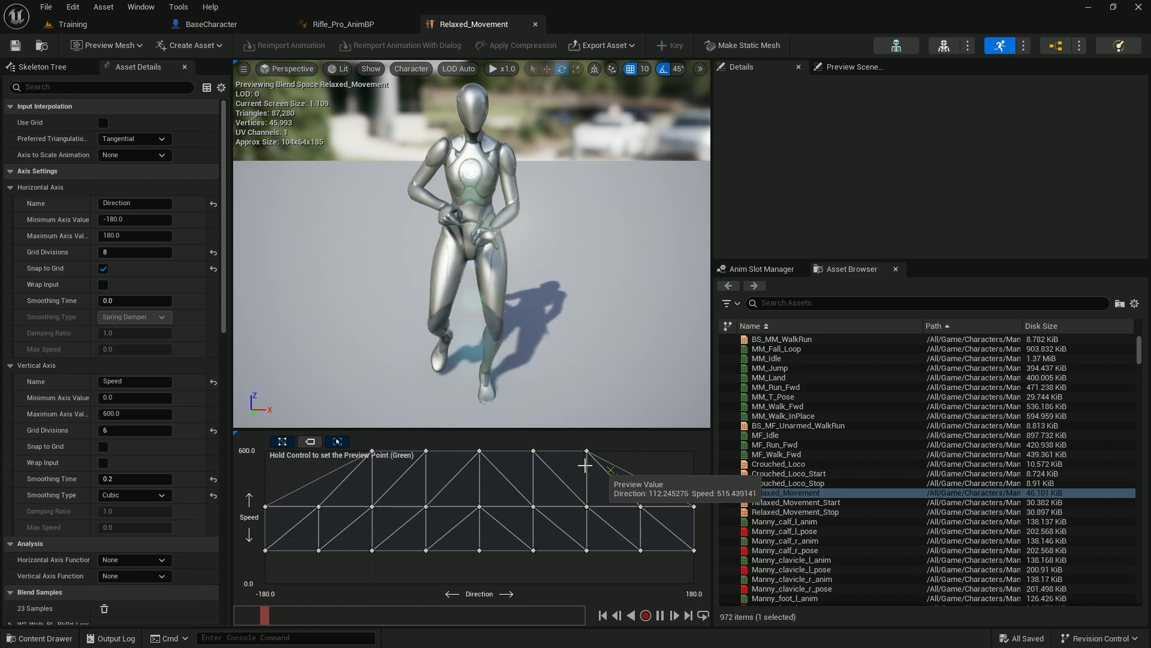
pyautogui.click(534, 24)
pyautogui.scroll(-3, 978, 307)
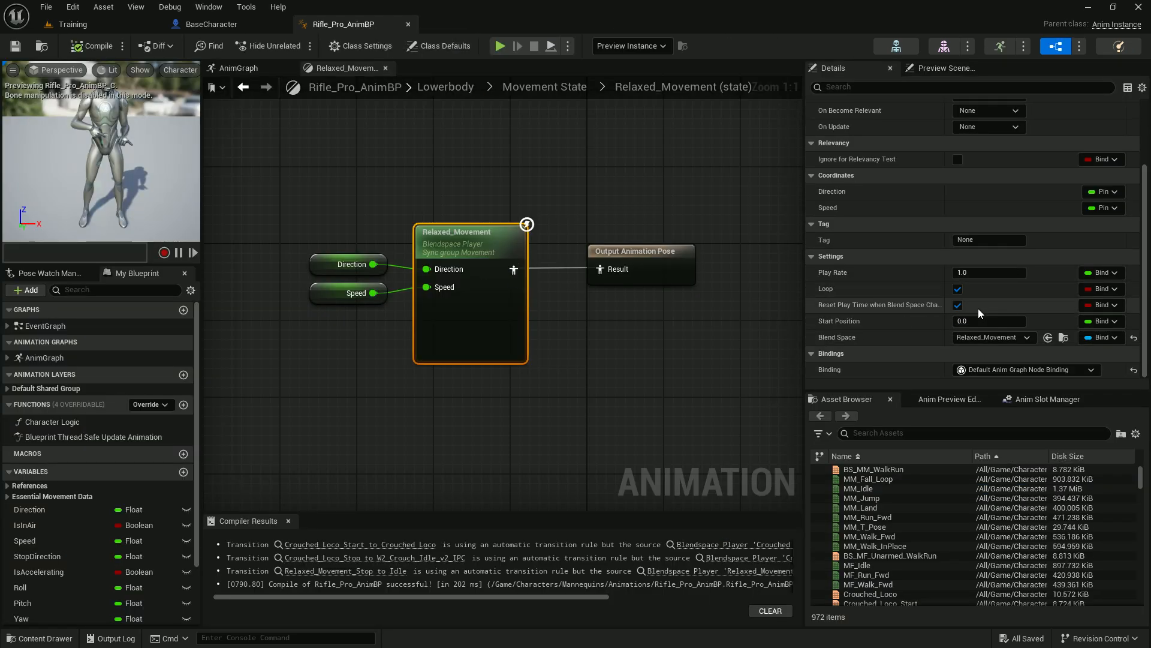
pyautogui.click(243, 89)
# Step: Disable looping on the blendspace player in the Relaxed_Movement_Stop state, and compile and save the blueprint
pyautogui.doubleClick(432, 453)
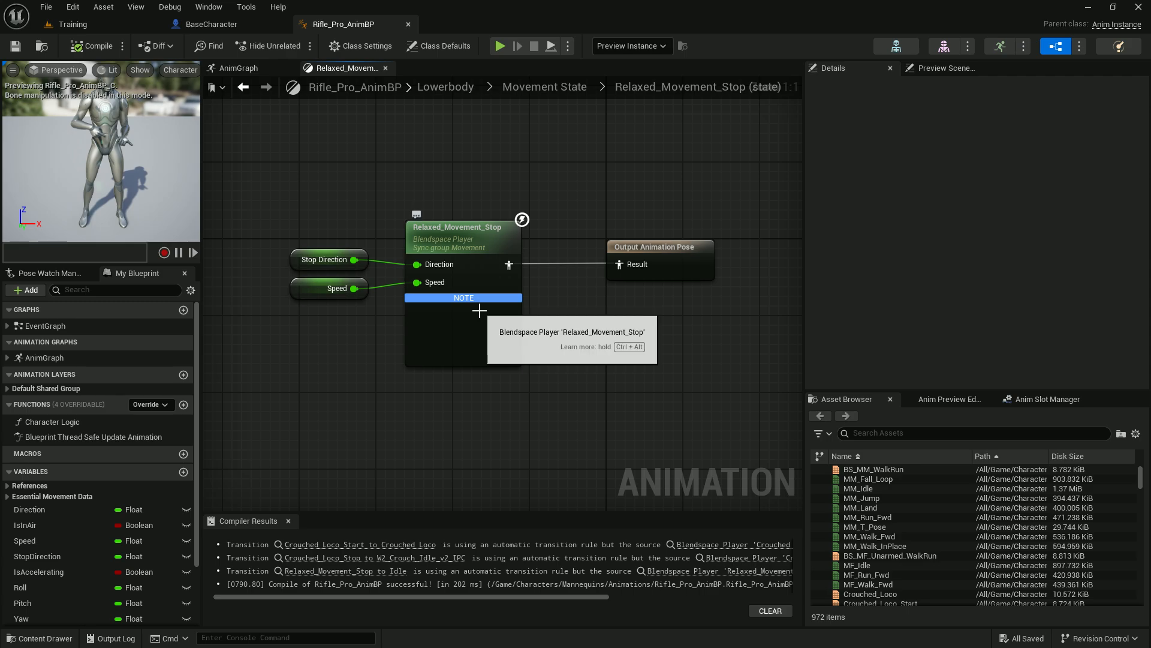
pyautogui.click(480, 243)
pyautogui.scroll(-5, 924, 313)
pyautogui.click(958, 289)
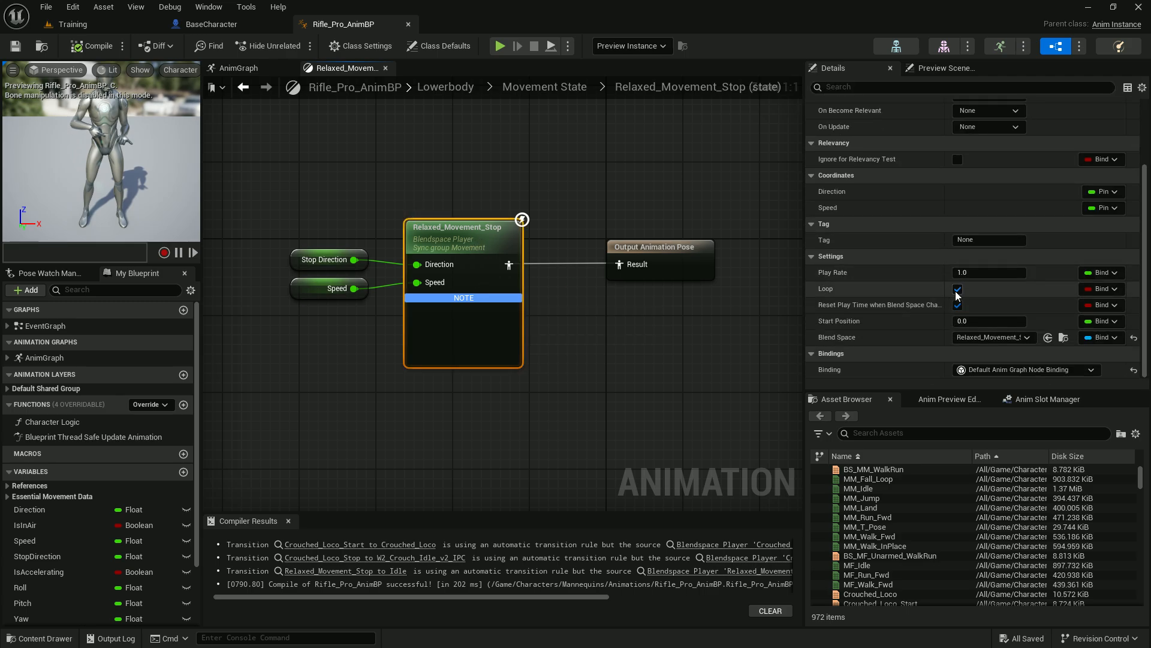
pyautogui.click(958, 290)
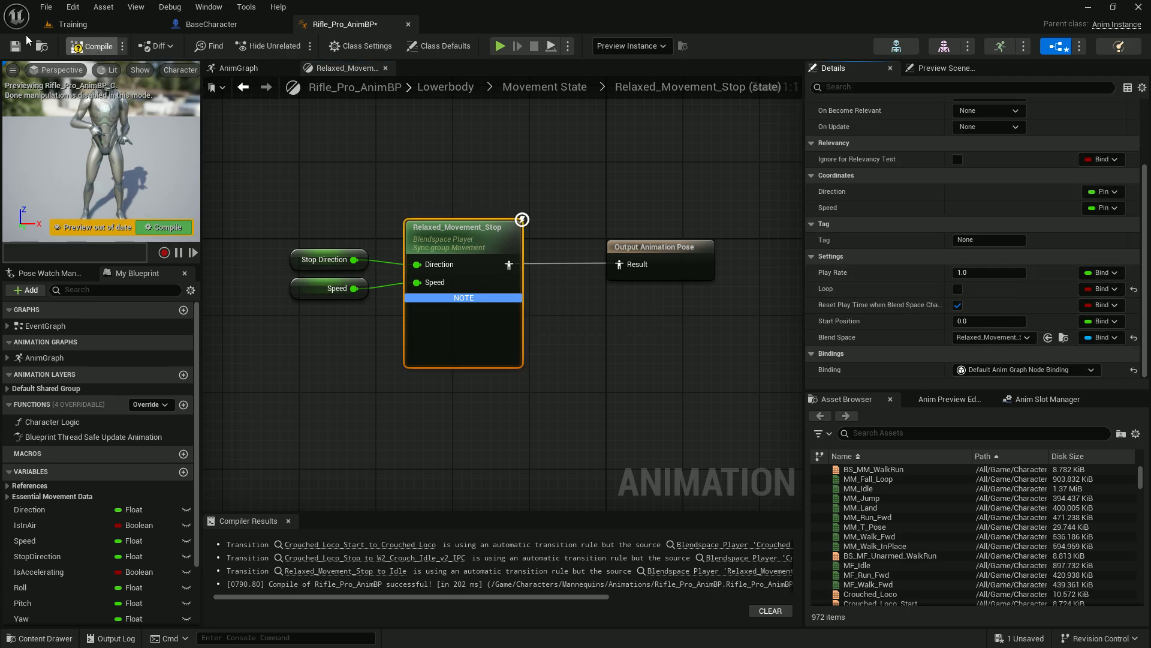
pyautogui.click(15, 45)
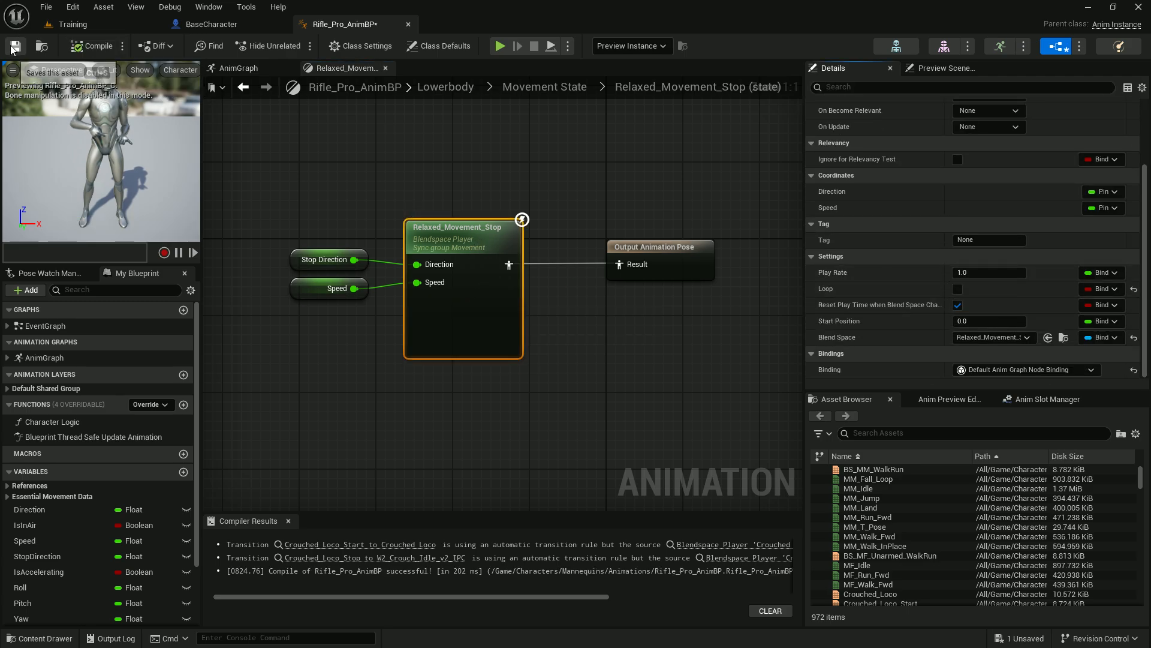
# Step: Open the Relaxed_Movement_Stop blend space docked in the main window and examine its stop animation samples at Direction -90 and 0
pyautogui.doubleClick(460, 253)
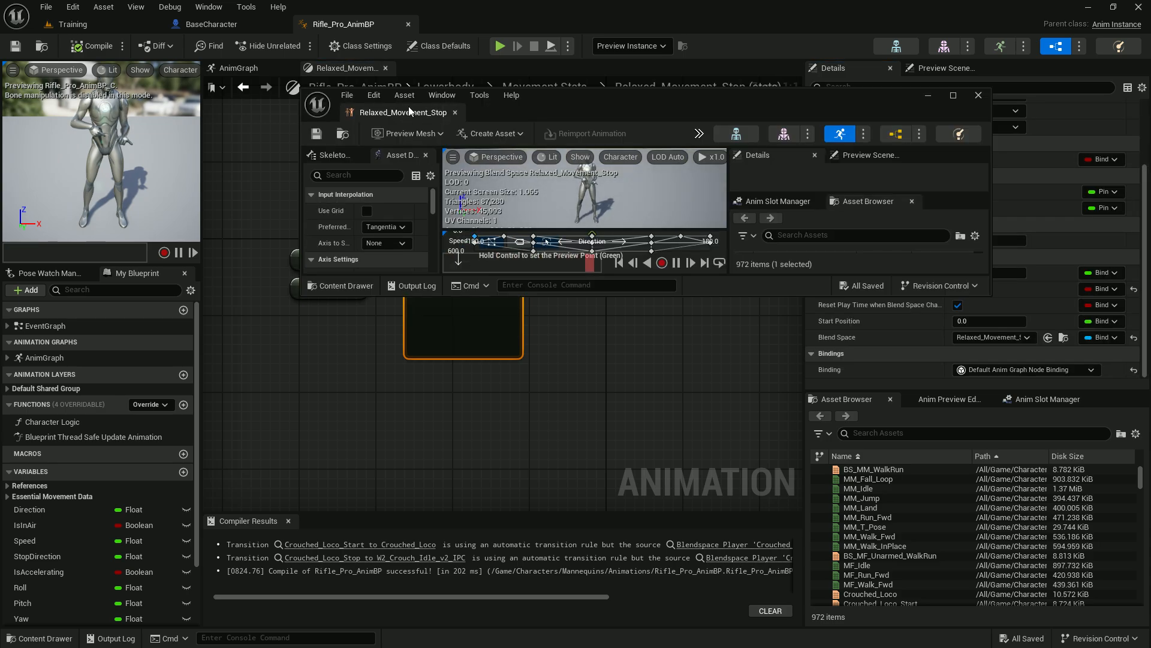
pyautogui.moveTo(423, 110); pyautogui.dragTo(441, 17)
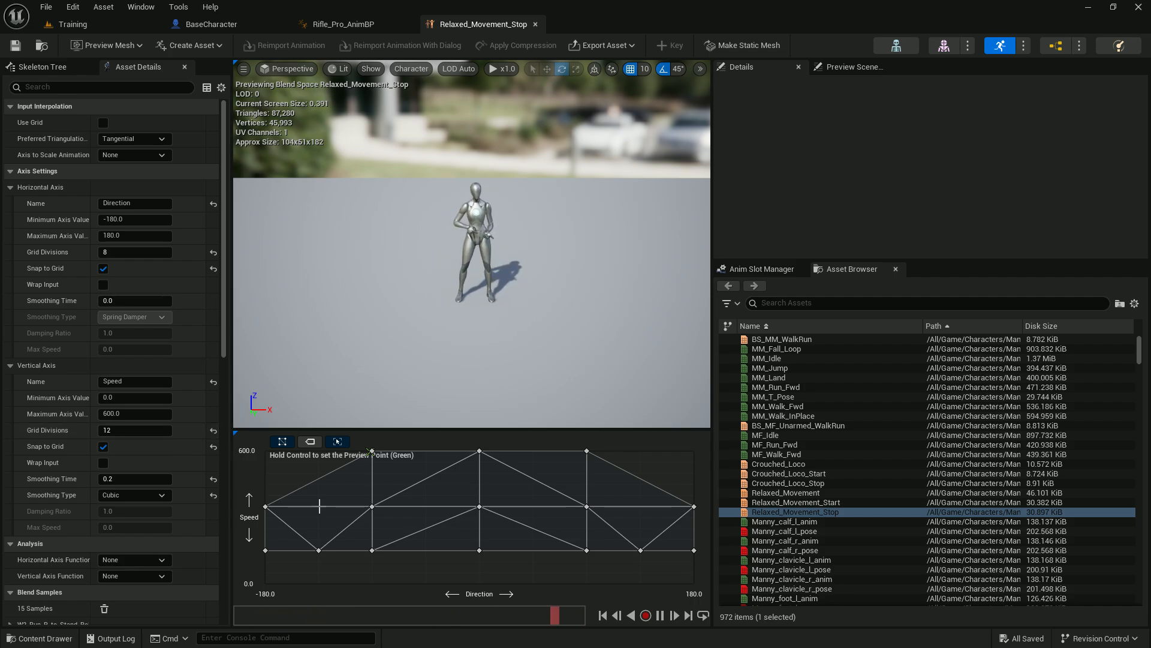
pyautogui.moveTo(370, 506)
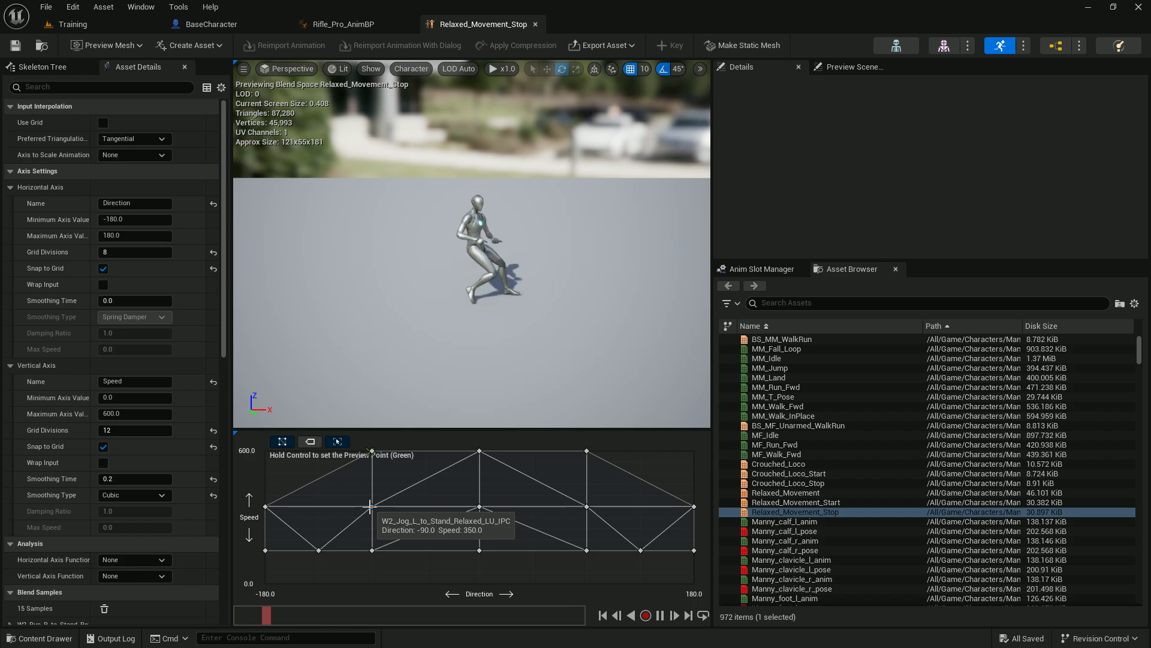
pyautogui.moveTo(372, 450)
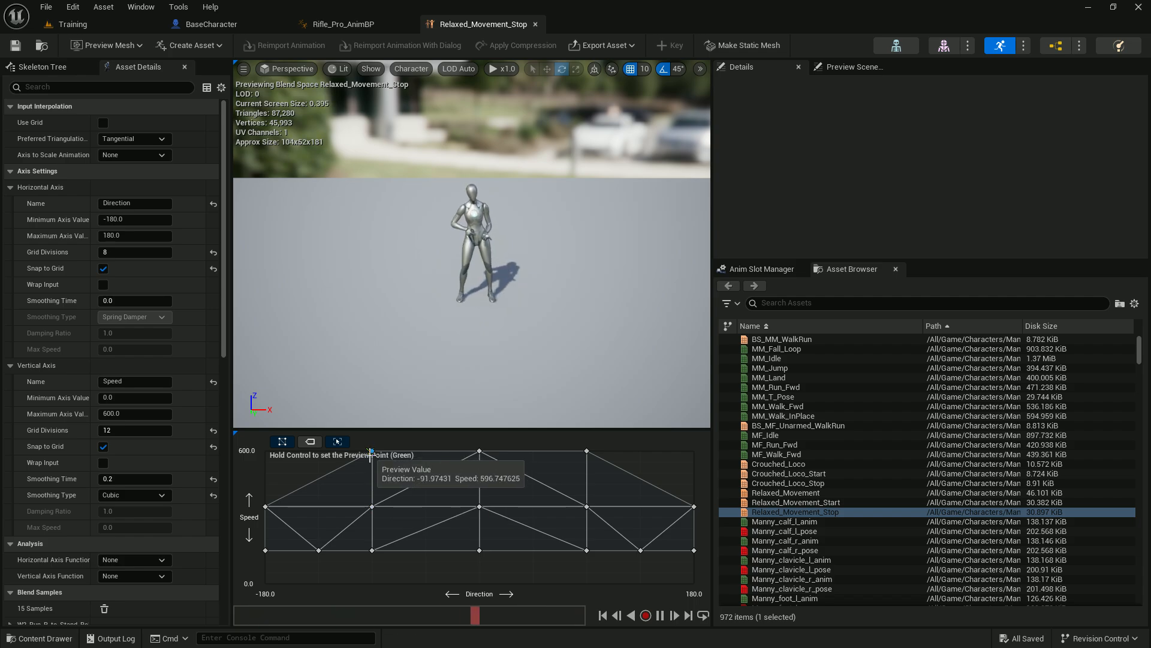
pyautogui.moveTo(376, 553)
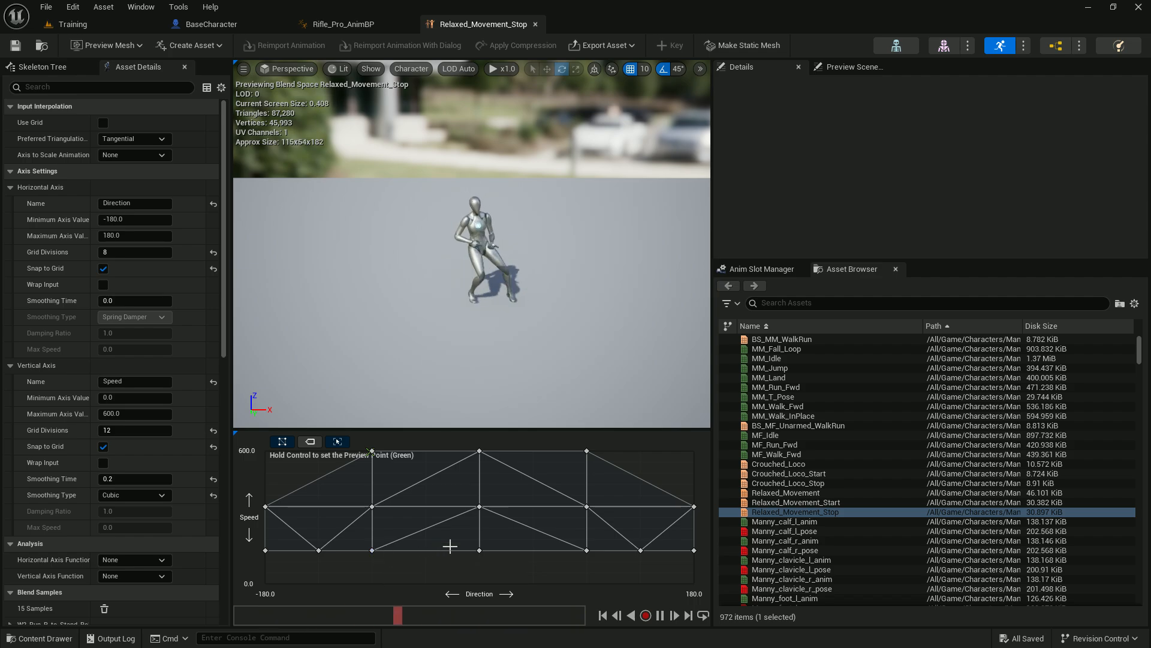
pyautogui.moveTo(478, 550)
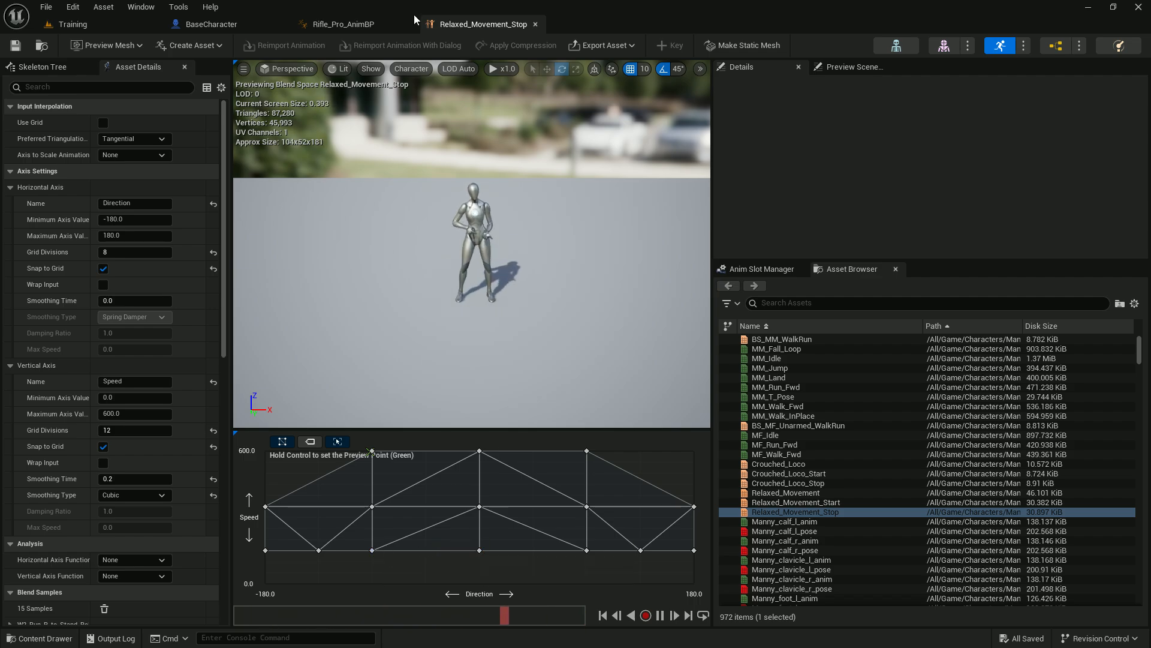
# Step: In the Relaxed_Movement_Stop state, feed the Direction variable into the blendspace's Direction input instead of Stop Direction, then compile and save
pyautogui.click(371, 24)
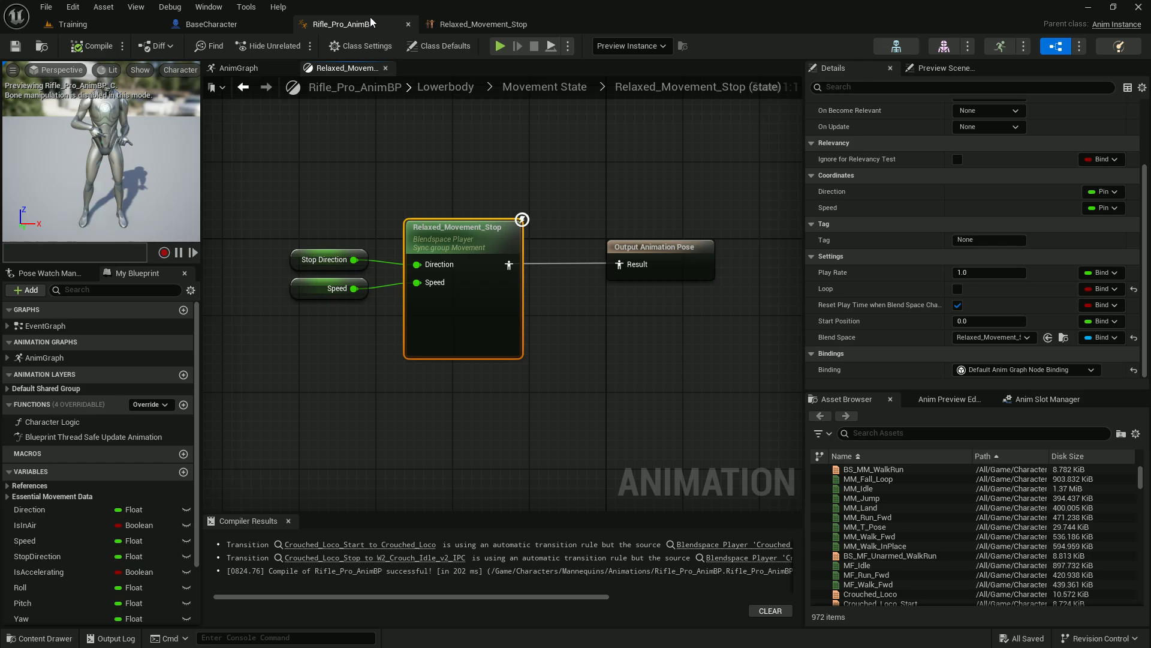
pyautogui.click(296, 264)
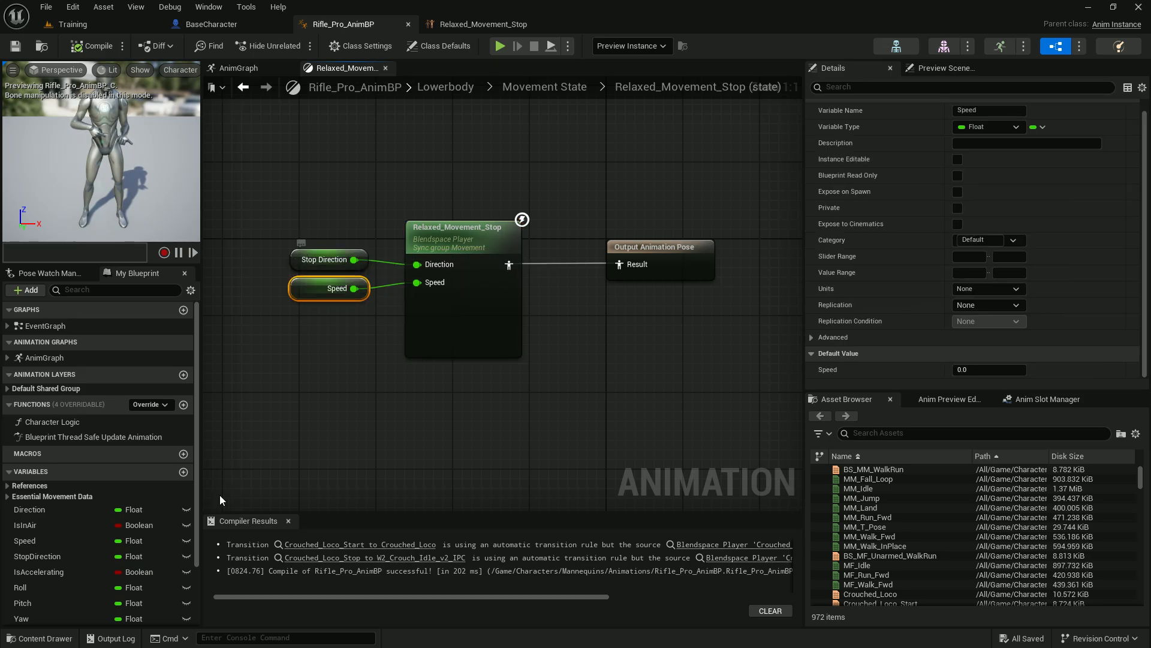
pyautogui.keyDown('ctrl'); pyautogui.moveTo(46, 511); pyautogui.dragTo(414, 264); pyautogui.keyUp('ctrl')
pyautogui.click(337, 249)
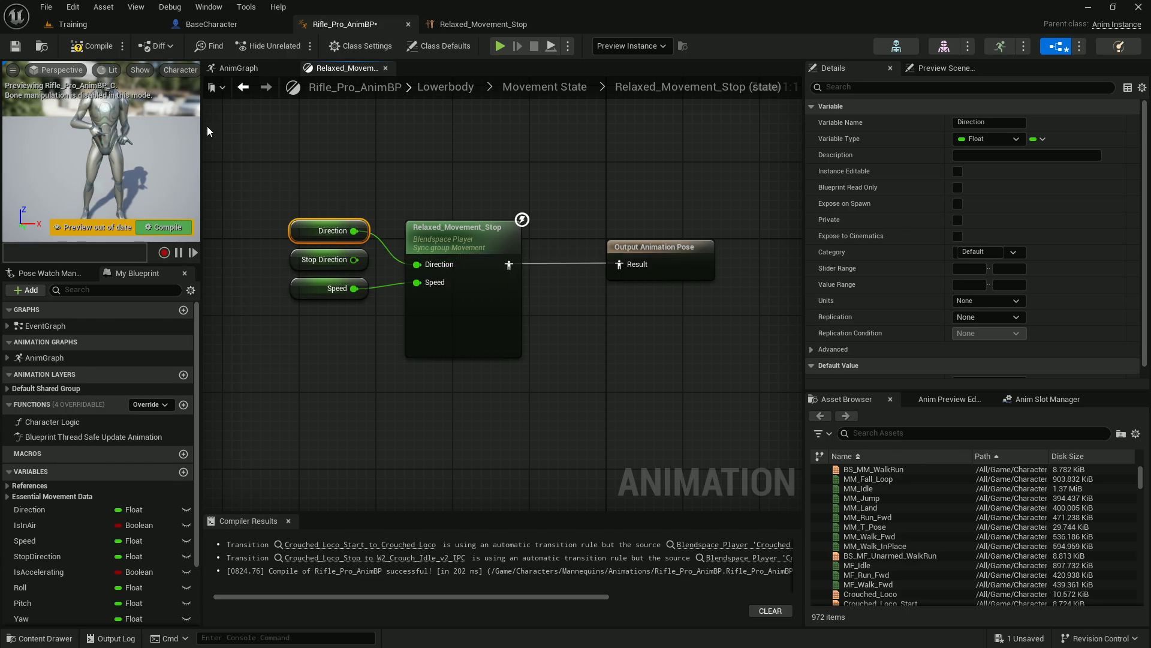
pyautogui.click(88, 51)
pyautogui.click(15, 45)
# Step: Play the Training level and run the character forward and sideways with repeated stops to test the stop animations driven by Direction
pyautogui.click(65, 24)
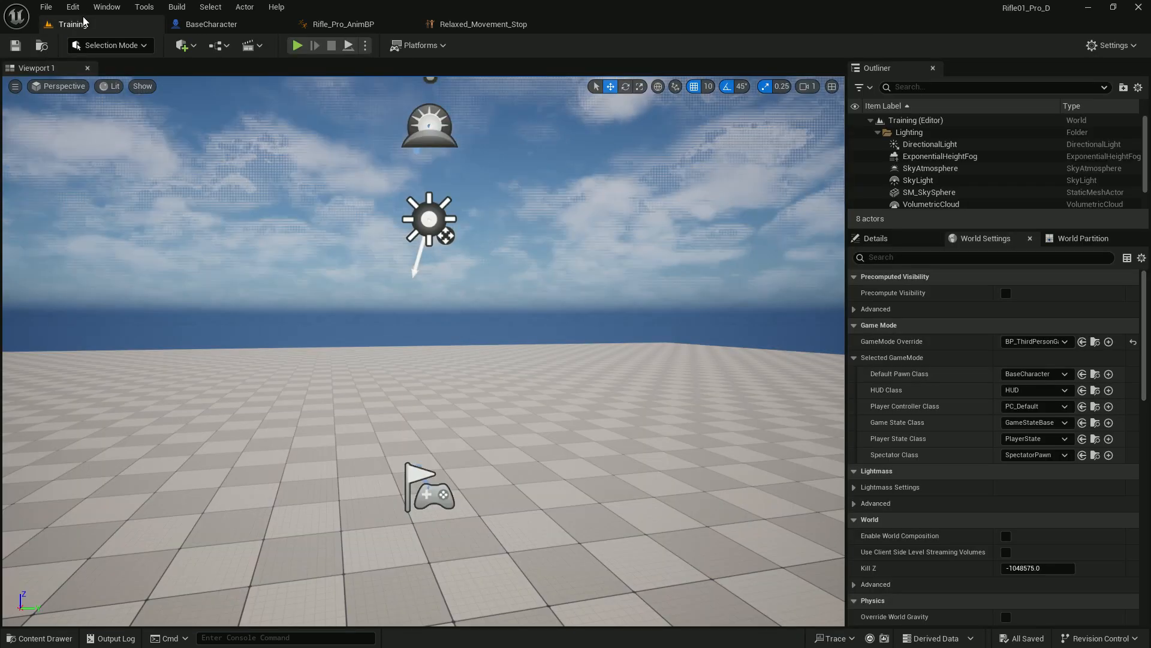
pyautogui.click(297, 46)
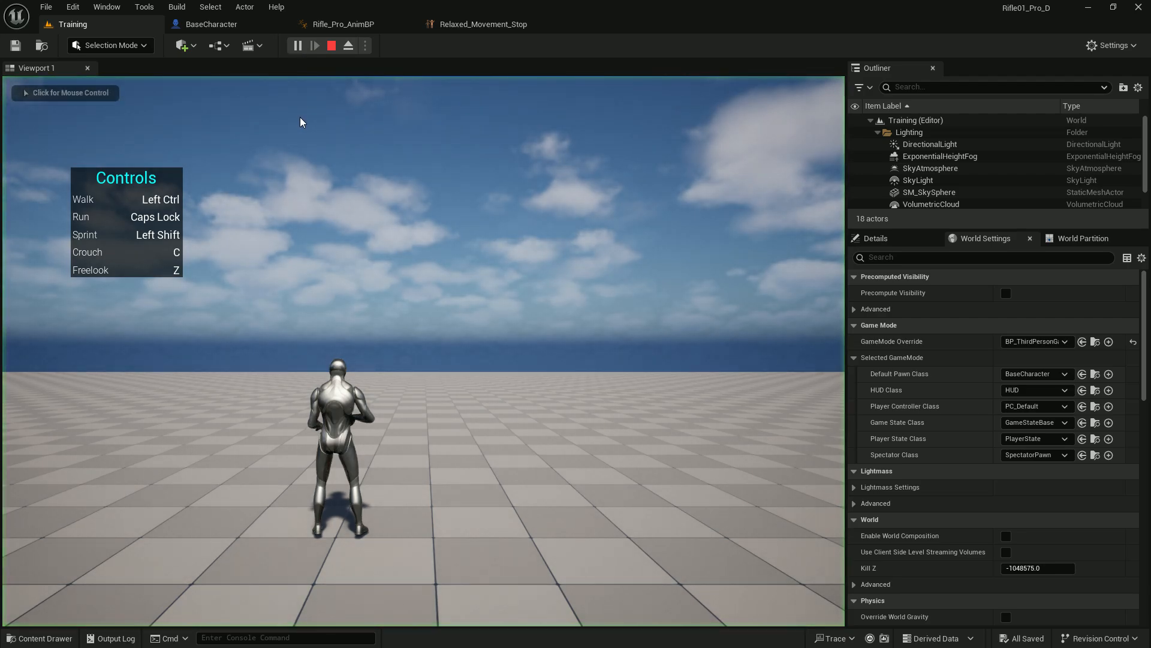
pyautogui.press('w')
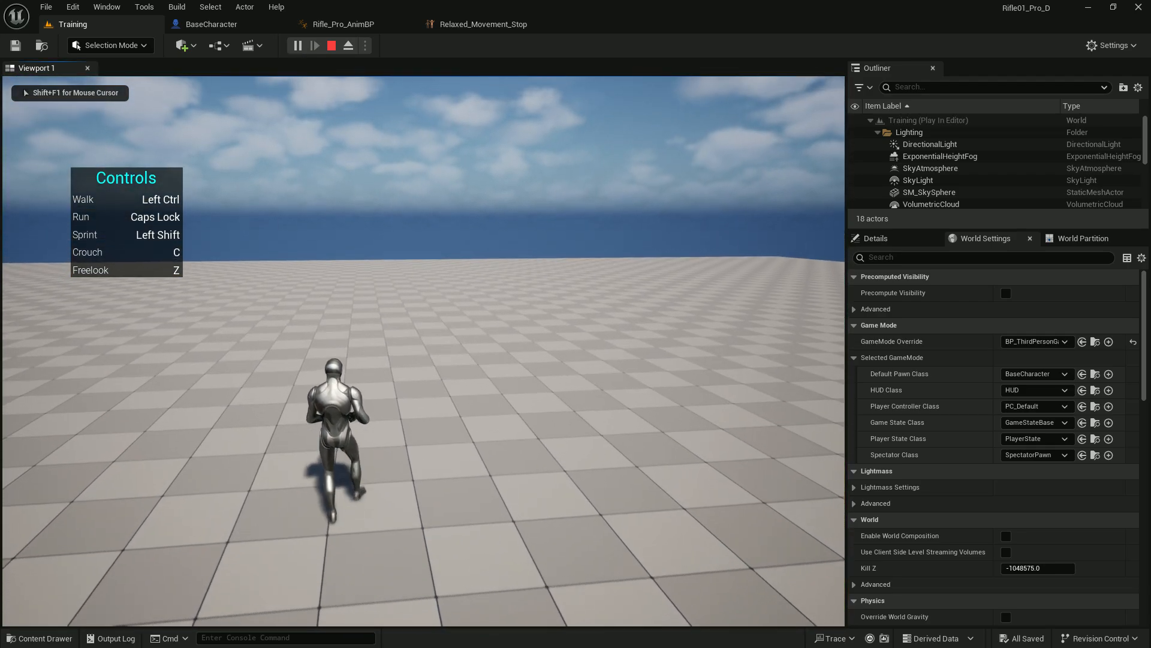
pyautogui.press('d')
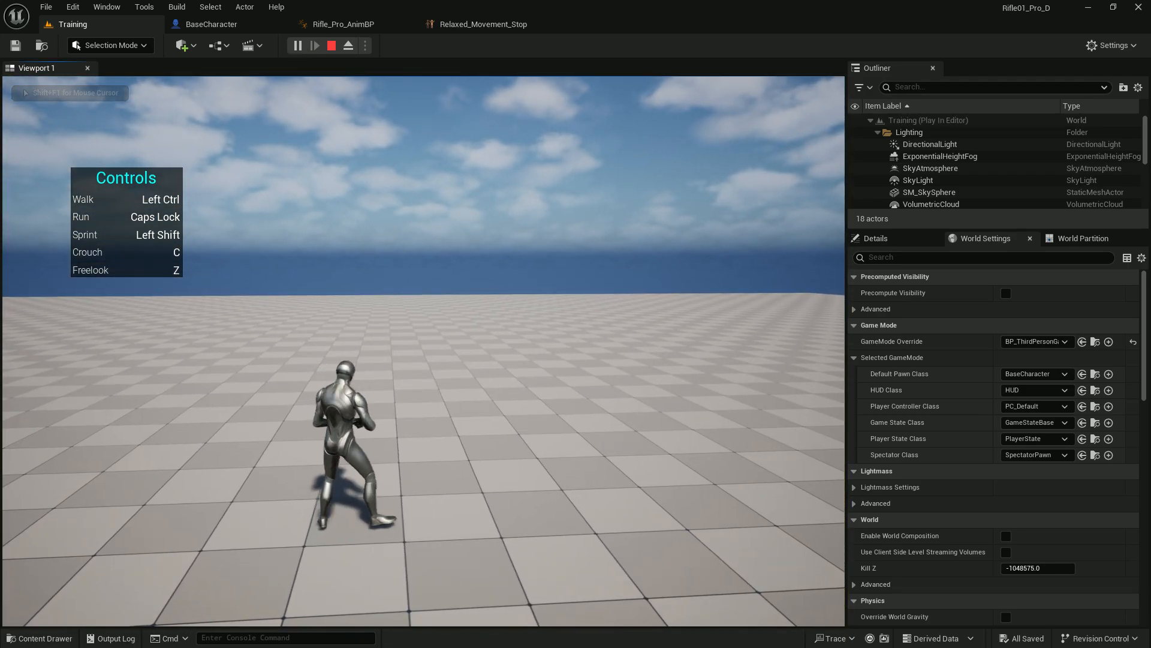
pyautogui.press('w')
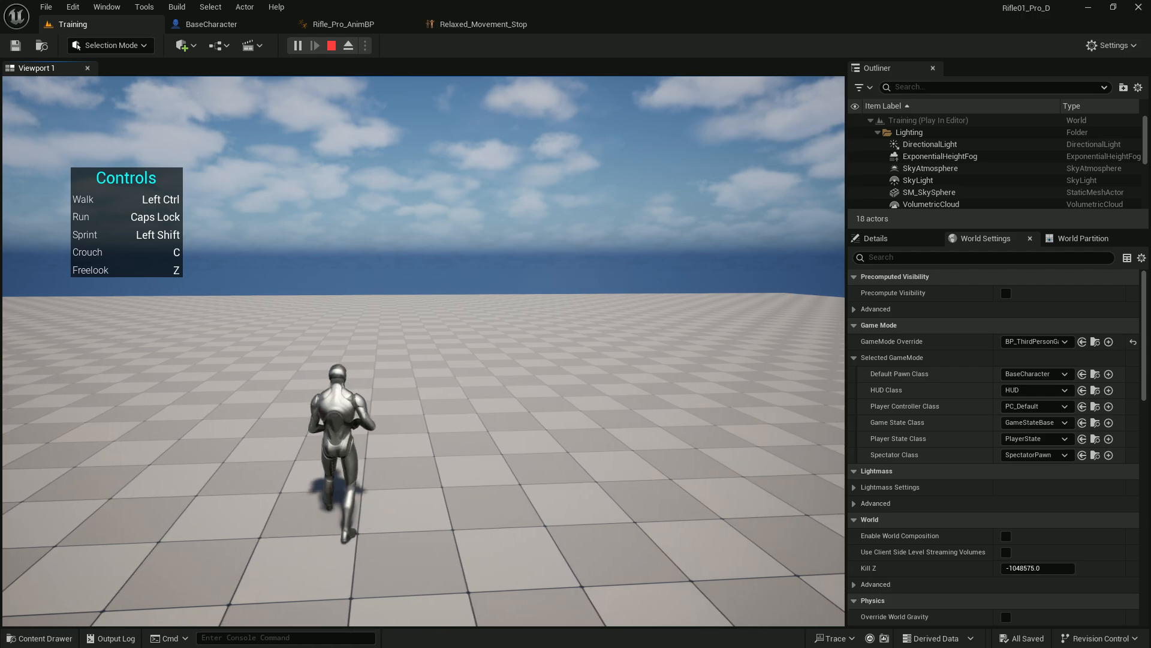
pyautogui.press('w')
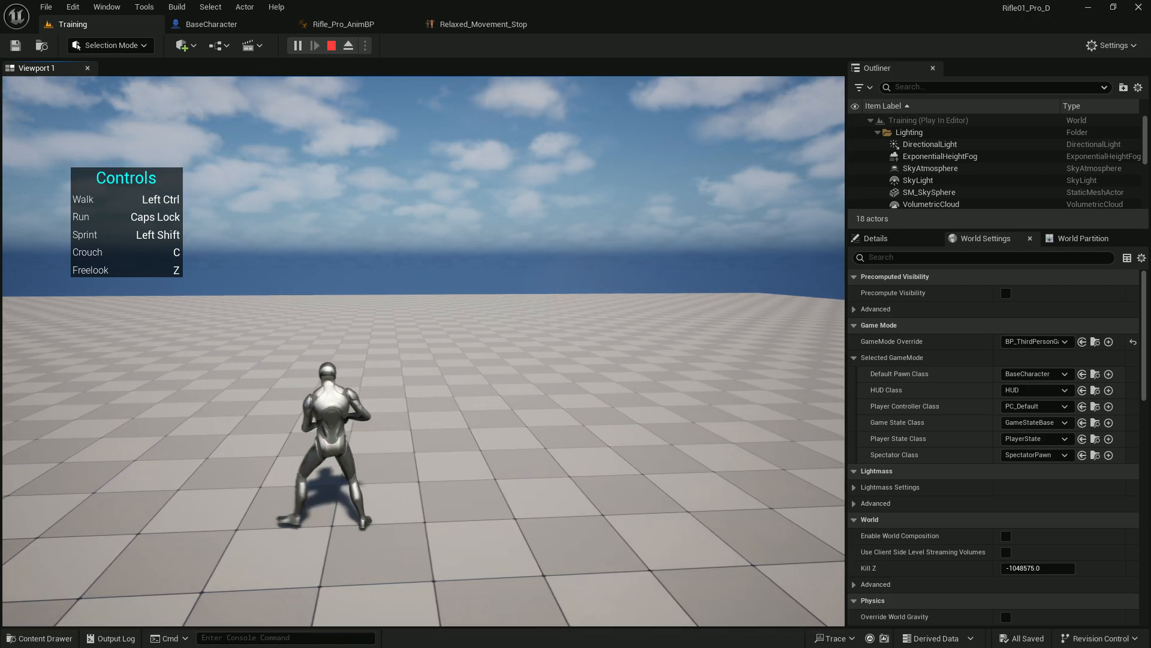
pyautogui.press('w')
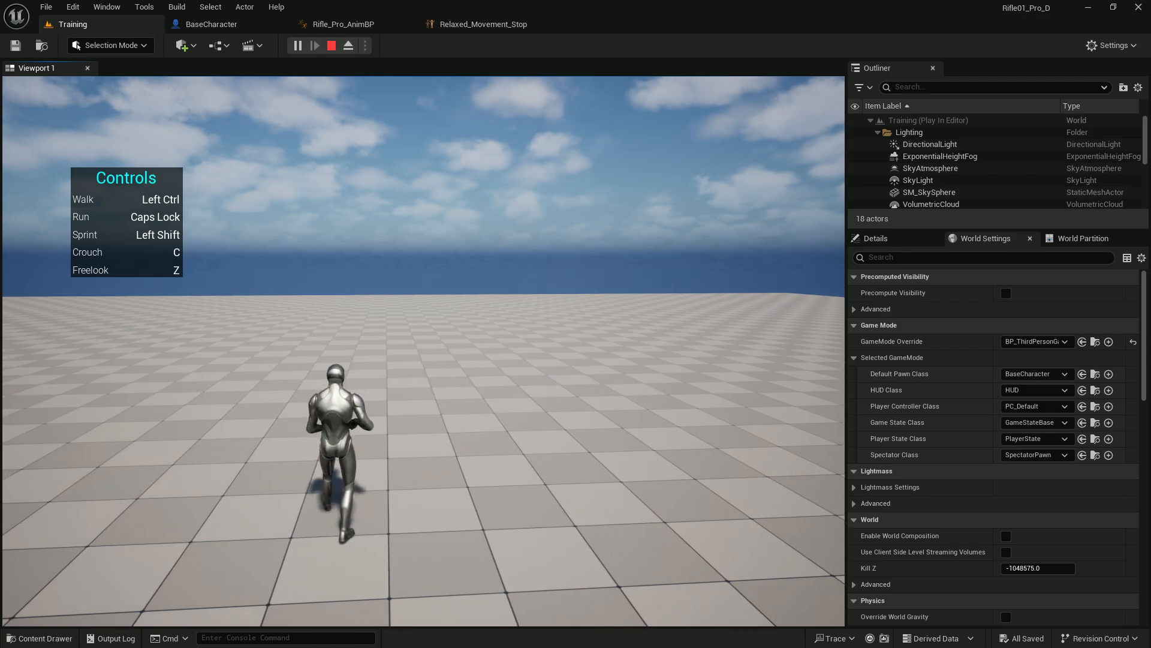
pyautogui.press('w')
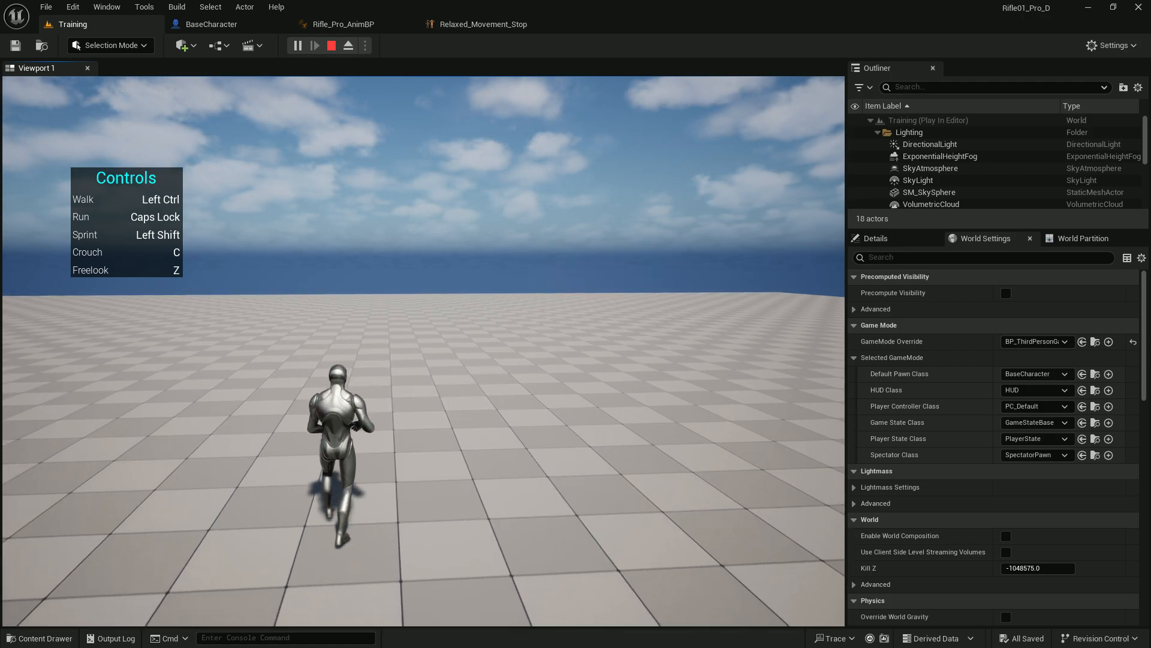
pyautogui.press('w')
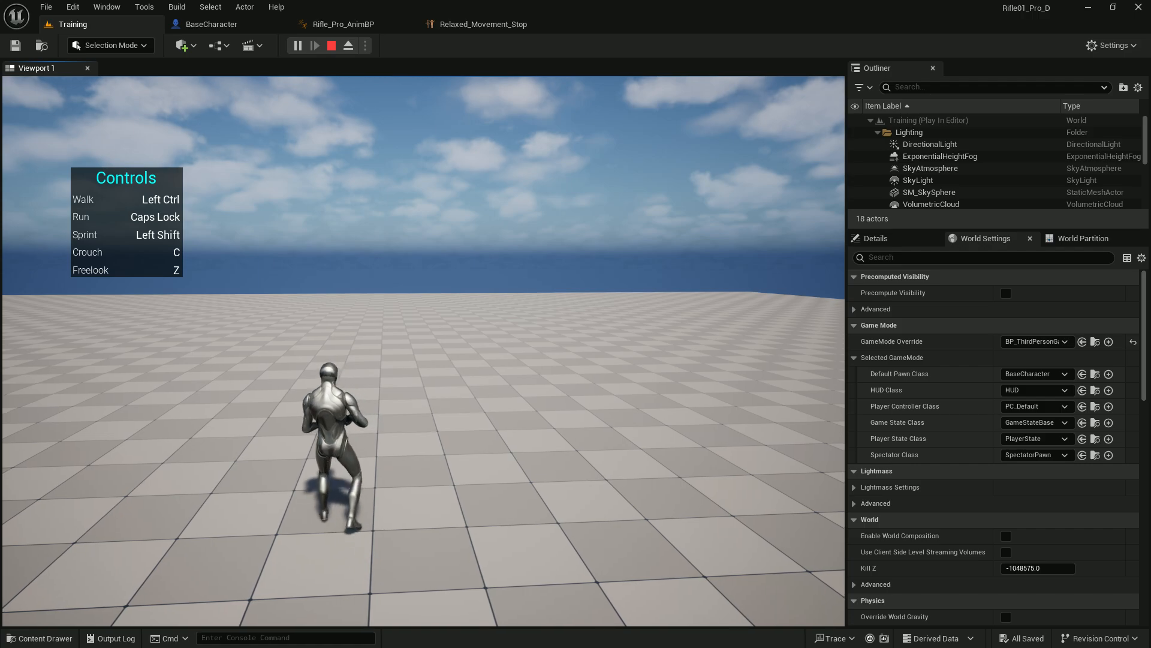
pyautogui.press('w')
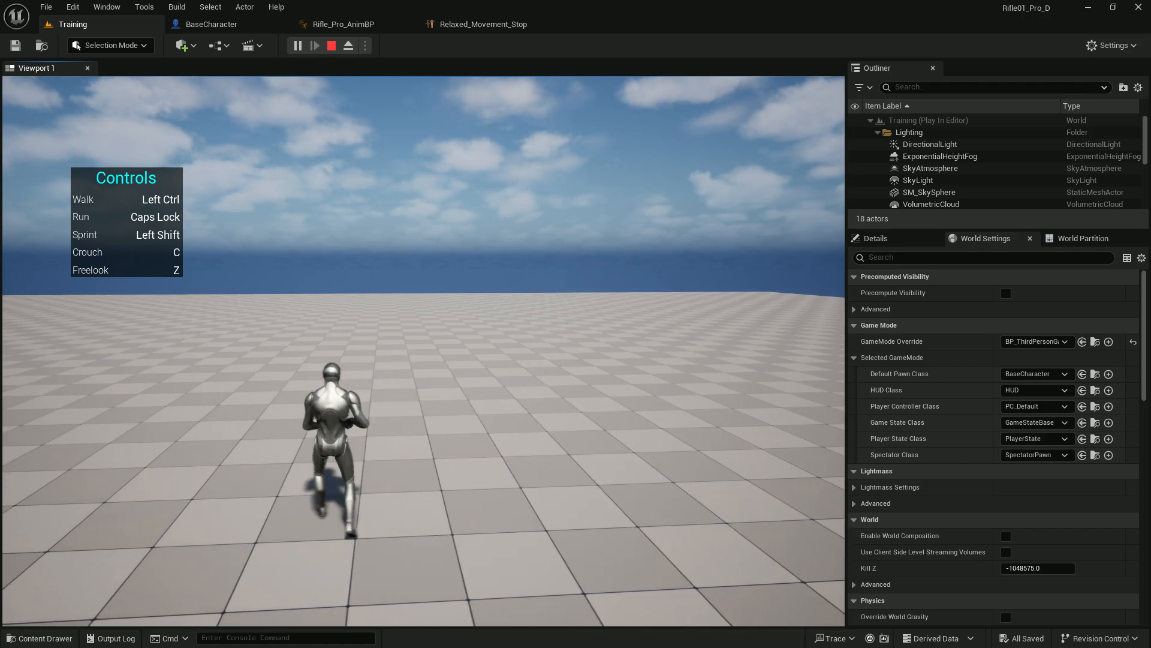
pyautogui.press('Escape')
# Step: In the Relaxed_Movement_Stop state, feed Stop Direction into the blendspace player's Direction input again, and compile and save the blueprint
pyautogui.click(379, 27)
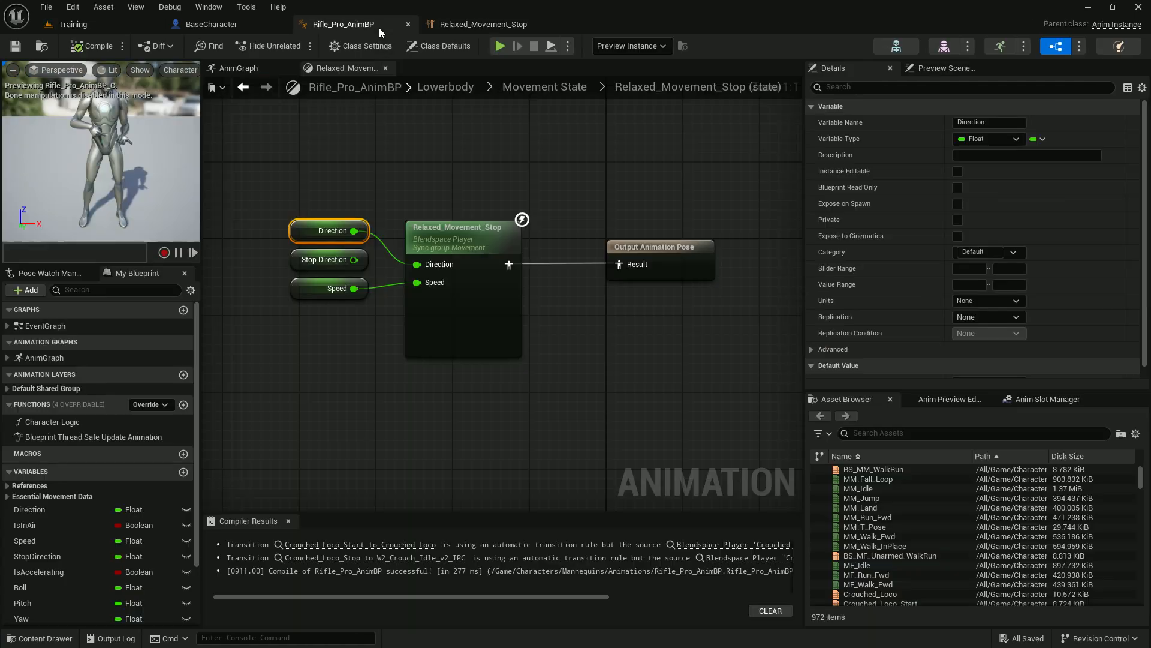
pyautogui.moveTo(355, 259); pyautogui.dragTo(422, 266)
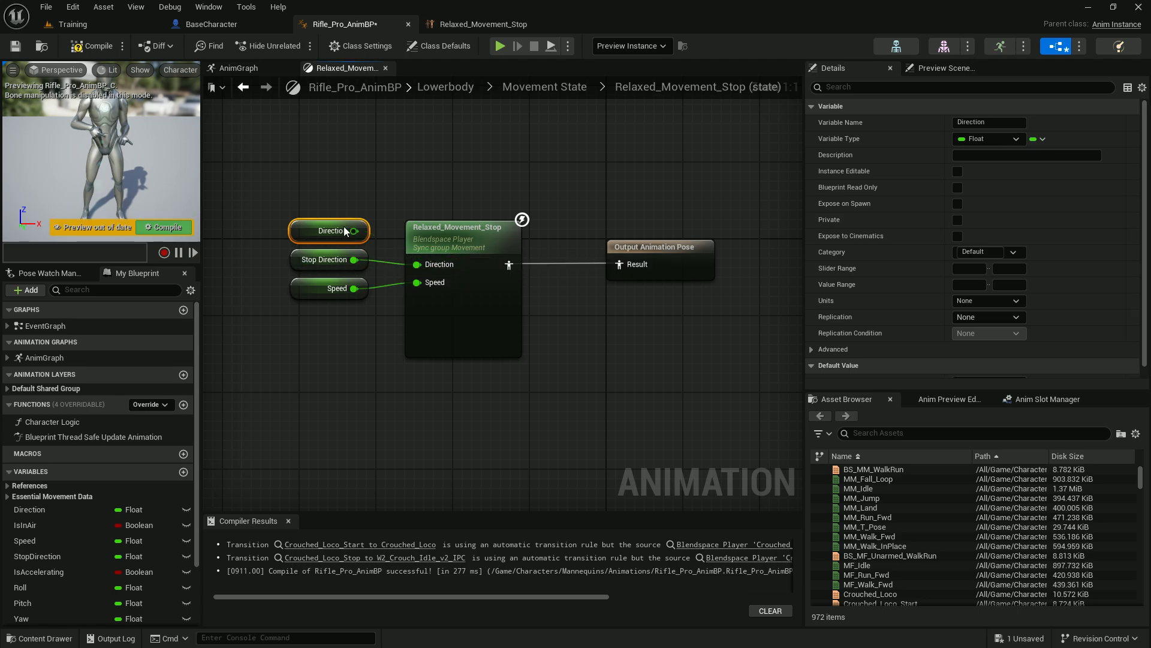
pyautogui.click(90, 48)
pyautogui.hotkey('ctrl', 's')
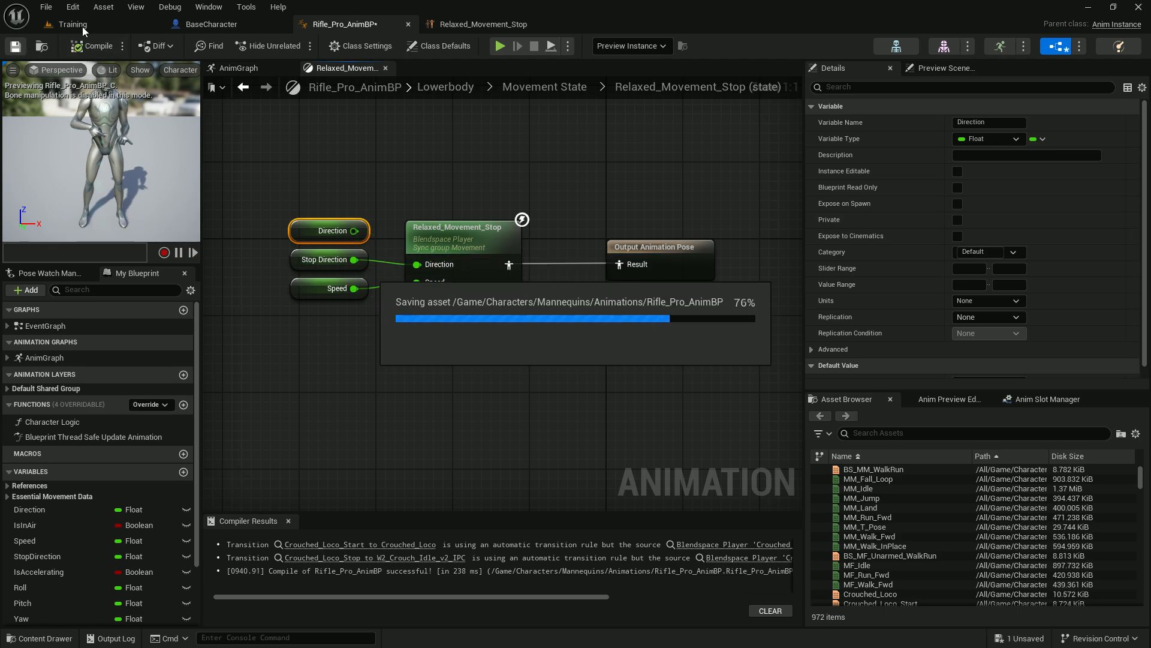
# Step: Play-test the Training level, moving the character forward, left and right with repeated stops to check the Stop Direction animations
pyautogui.click(82, 26)
pyautogui.click(303, 48)
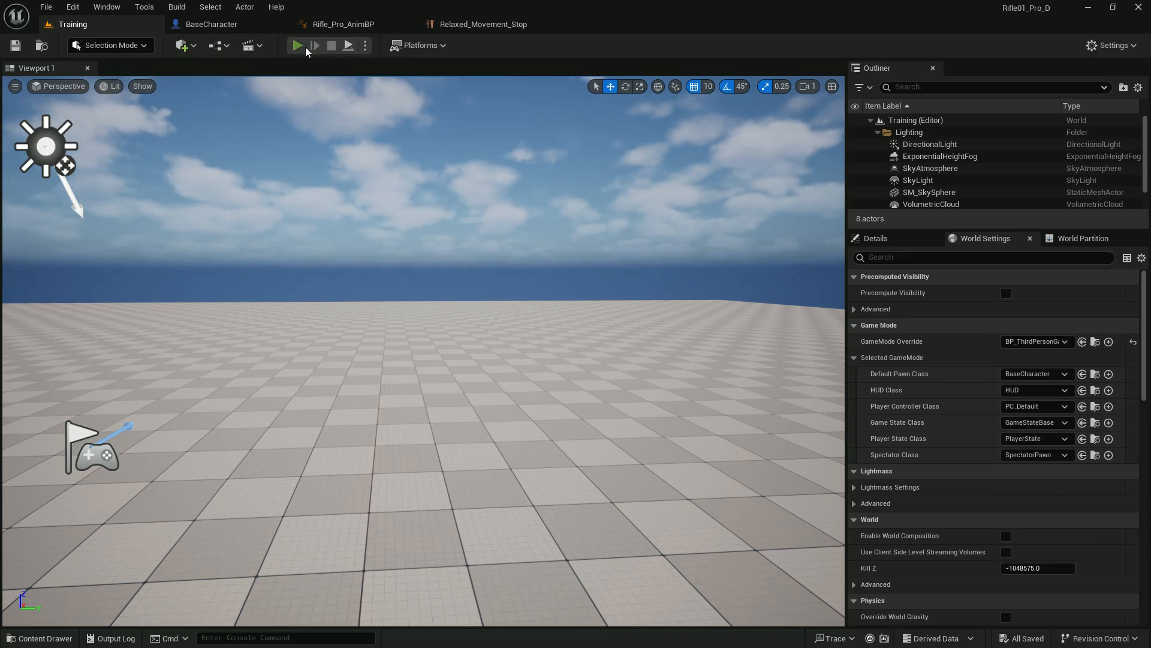
pyautogui.press('w')
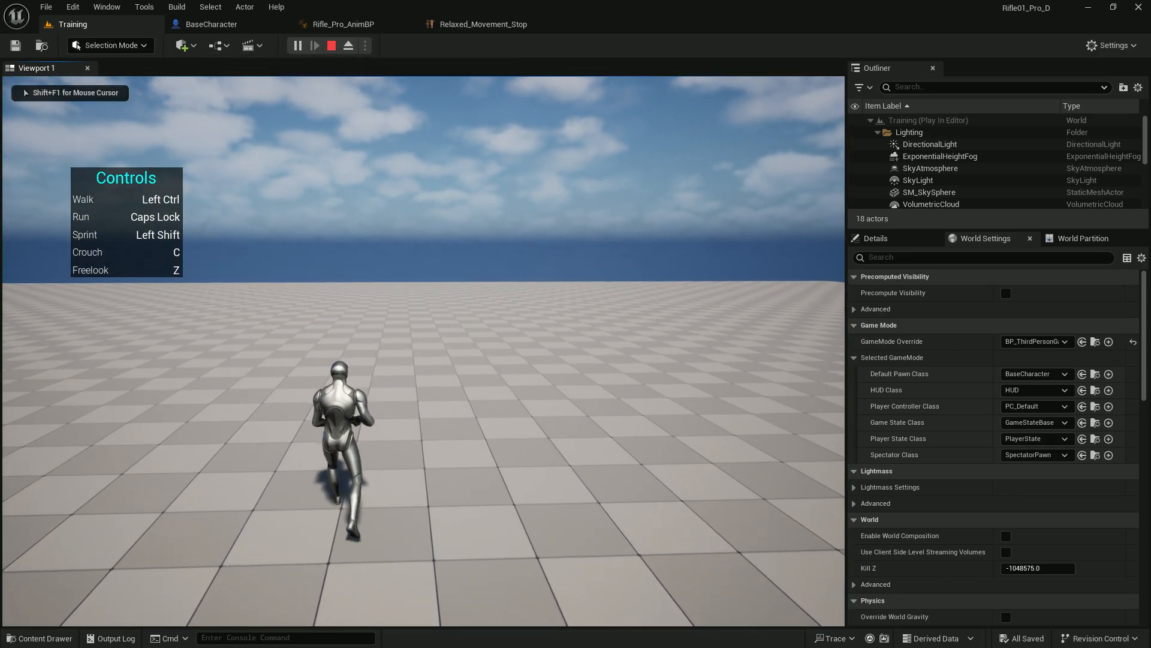
pyautogui.press('w')
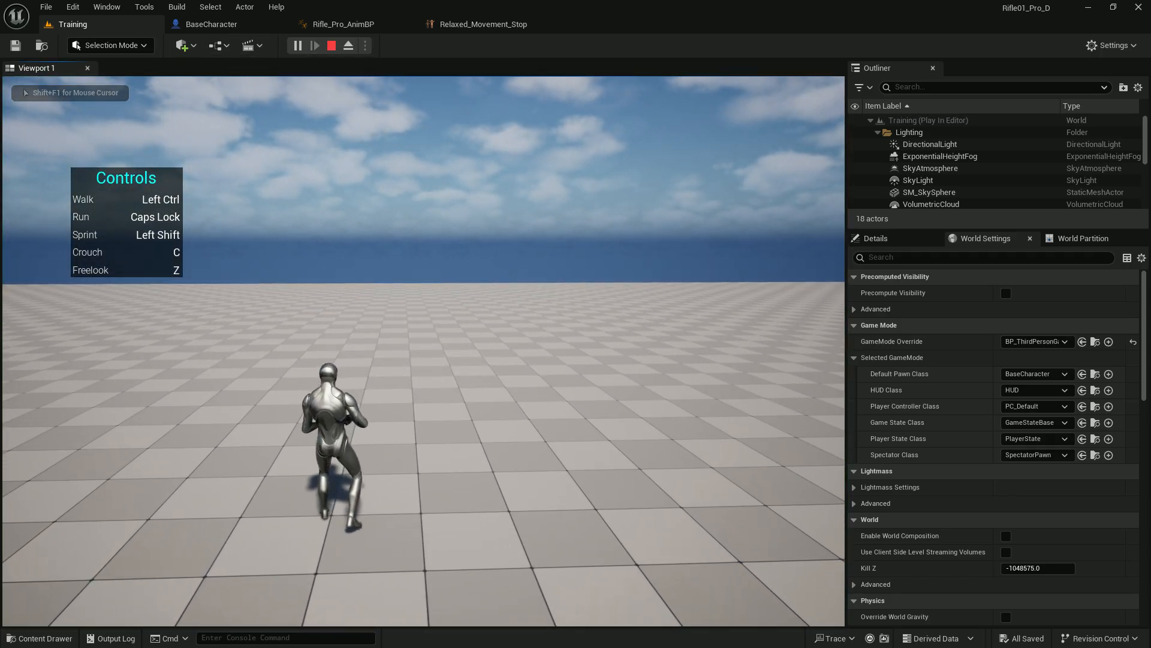
pyautogui.press('d')
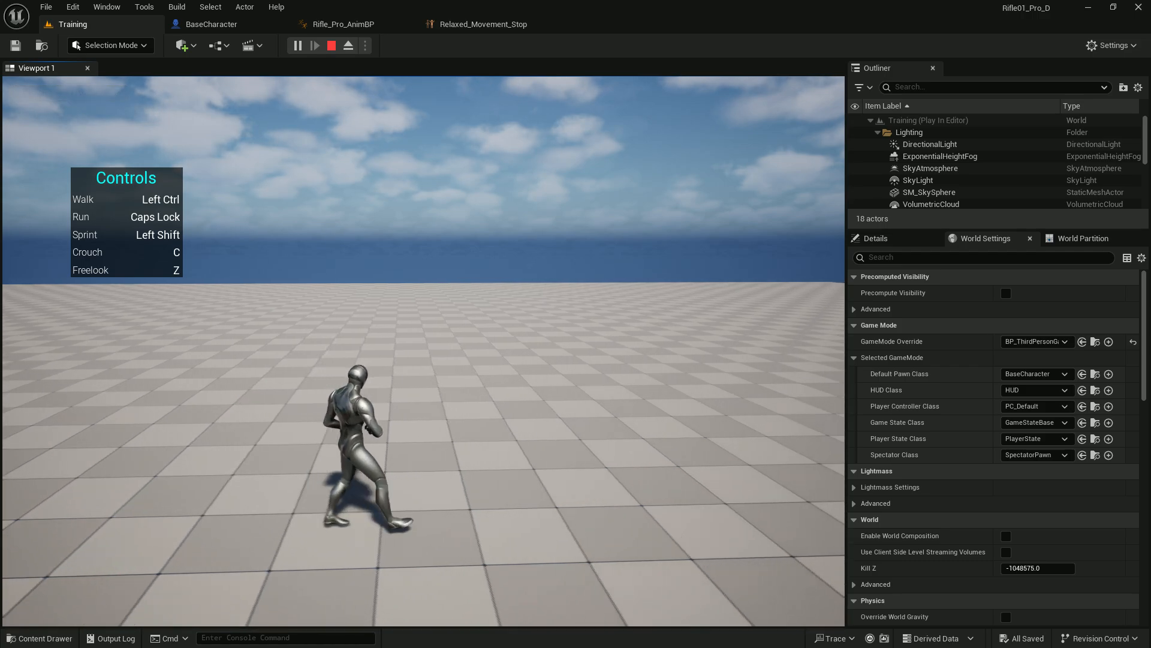
pyautogui.press('w')
pyautogui.press('a')
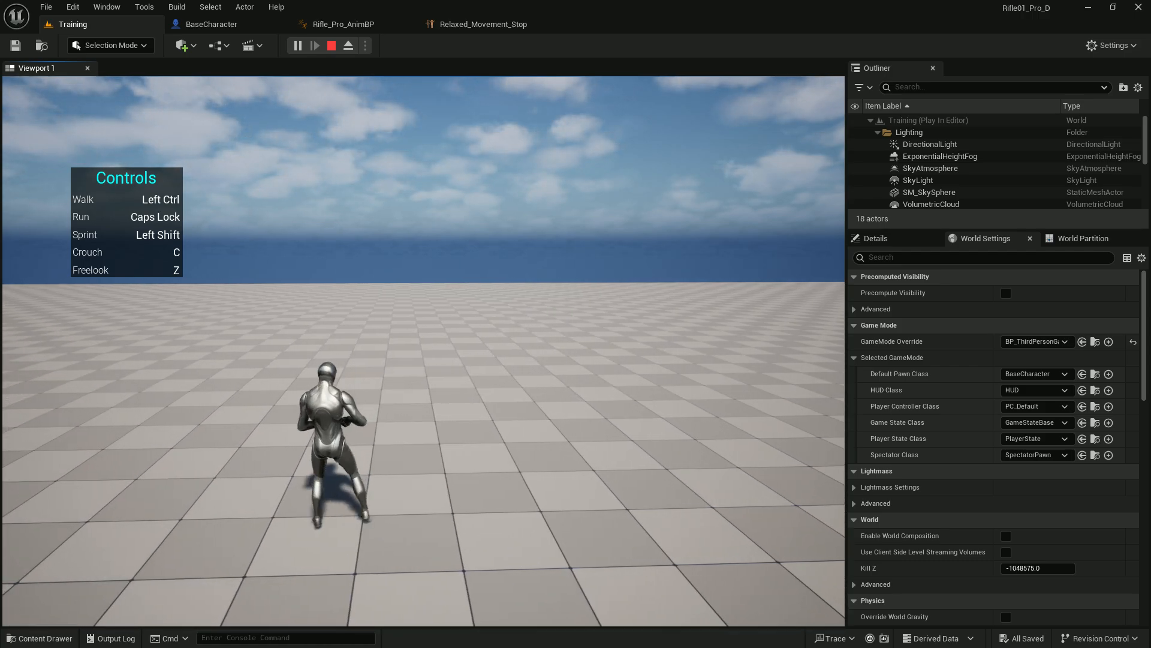
pyautogui.press('w')
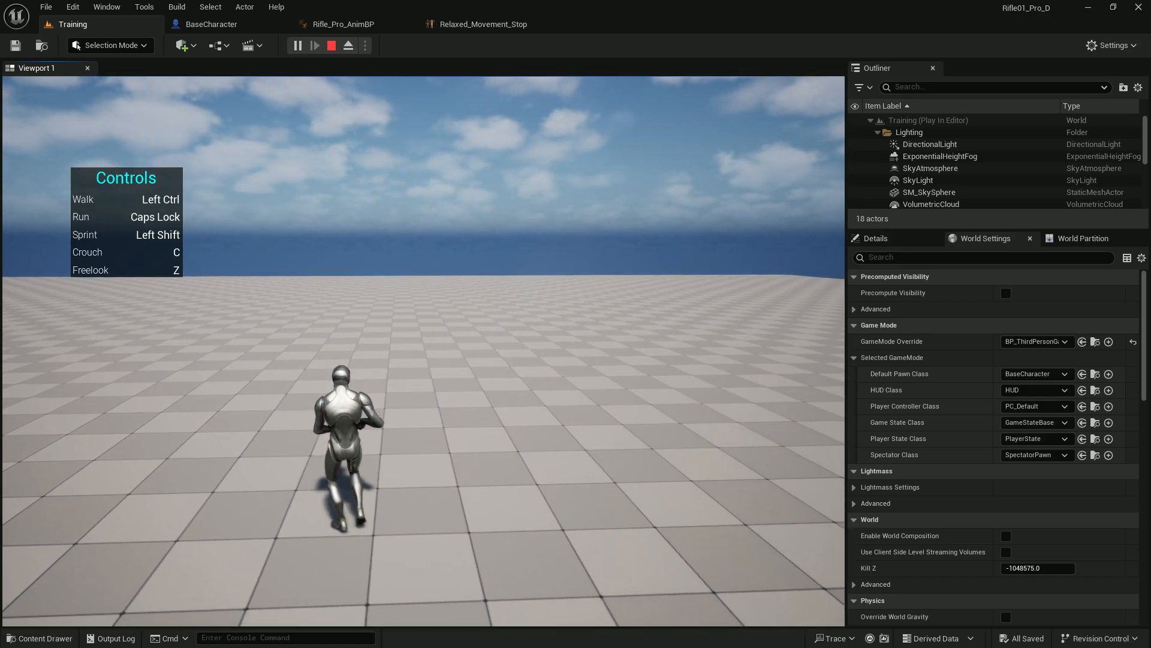
pyautogui.press('w')
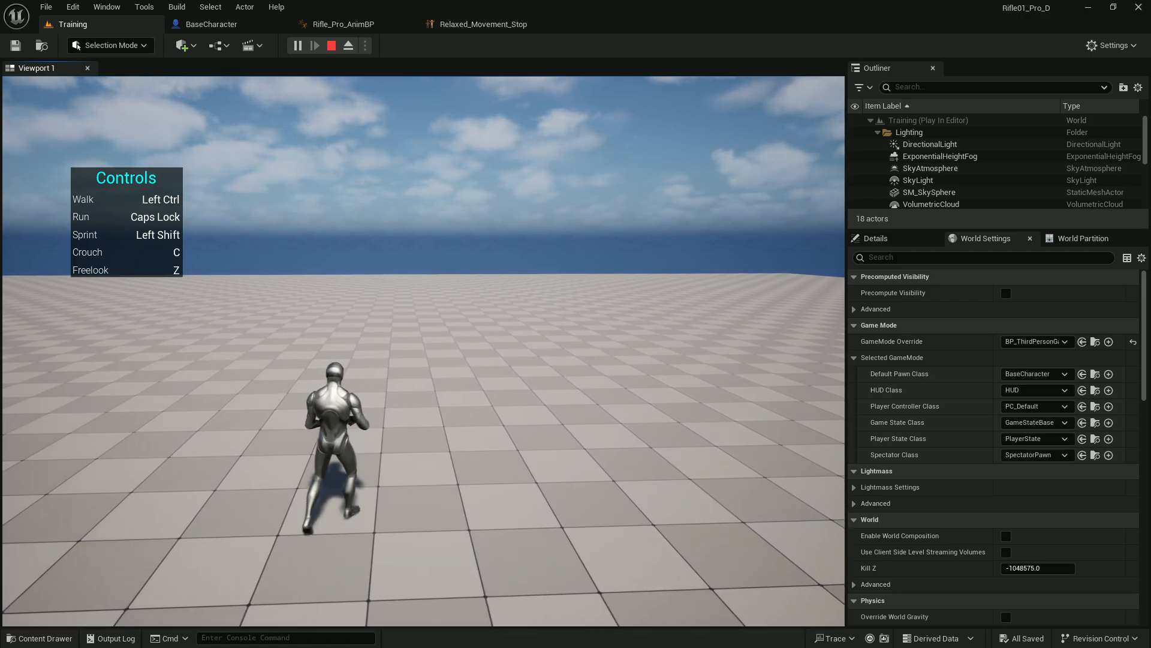
pyautogui.press('Escape')
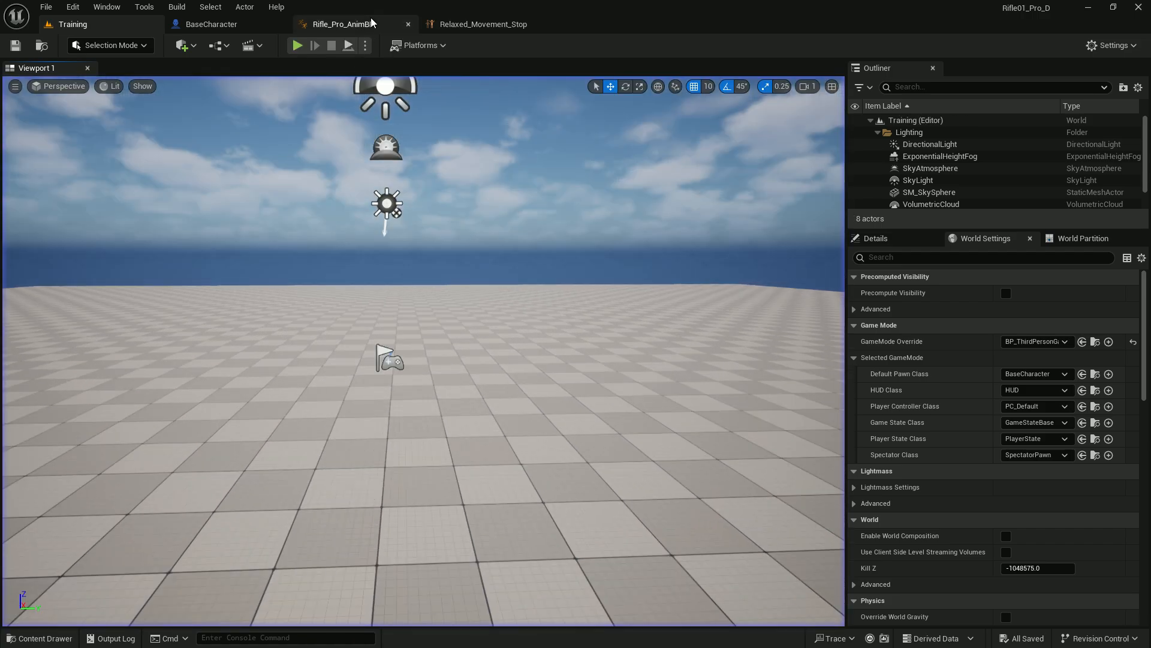
# Step: Convert the Relaxed_Movement_Stop blendspace player in the Rifle_Pro_AnimBP state to a blend space graph
pyautogui.click(370, 18)
pyautogui.click(444, 251)
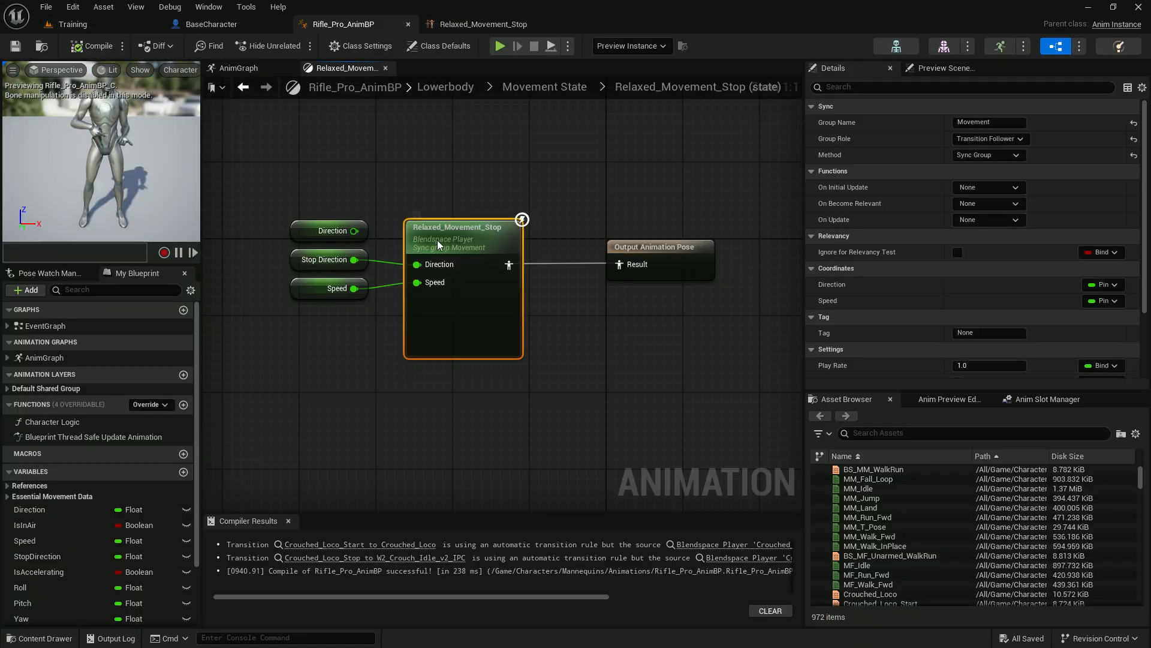
pyautogui.rightClick(444, 251)
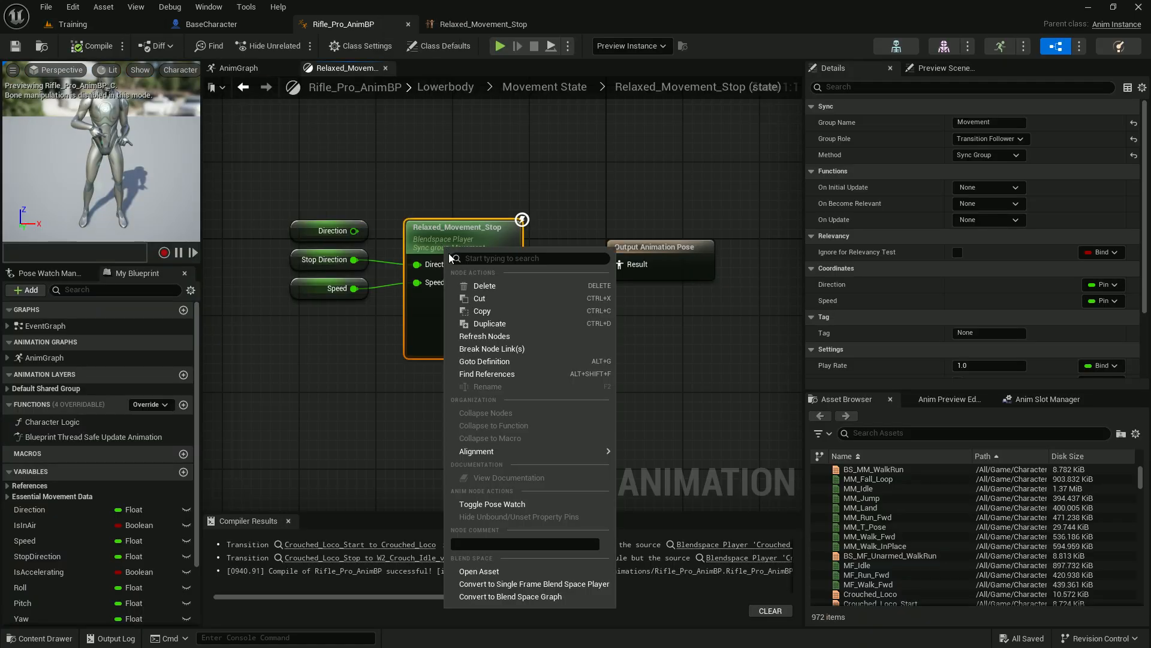
pyautogui.click(509, 596)
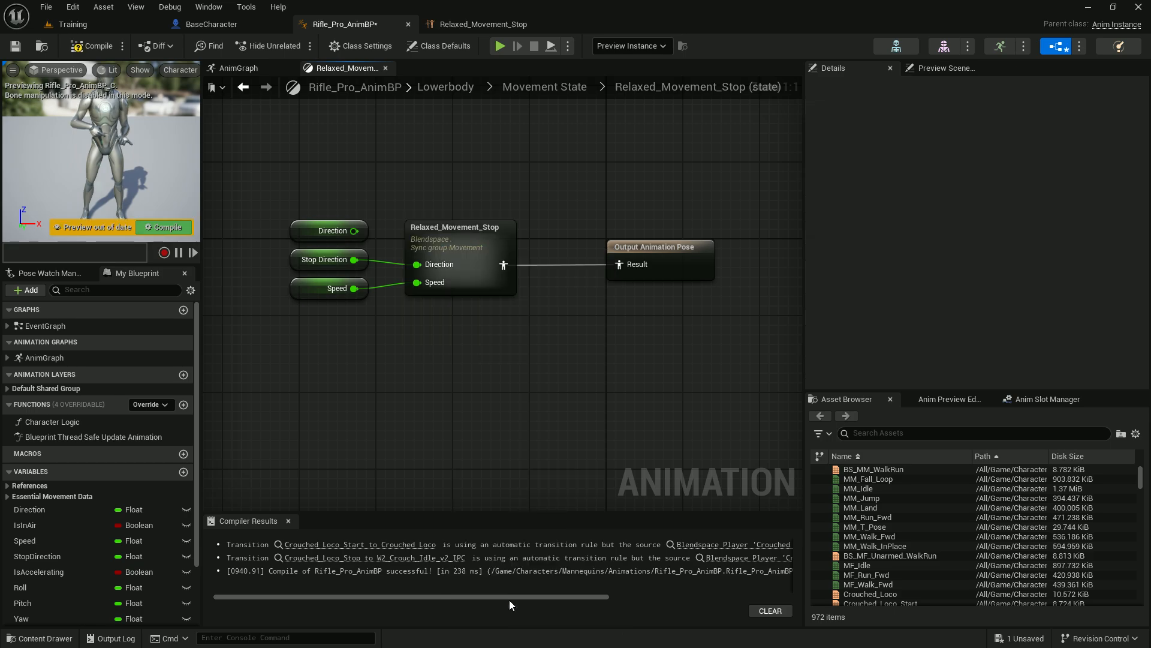
# Step: Open the converted Relaxed_Movement_Stop blend space graph to view its samples, and compile and save the blueprint
pyautogui.click(455, 236)
pyautogui.doubleClick(455, 237)
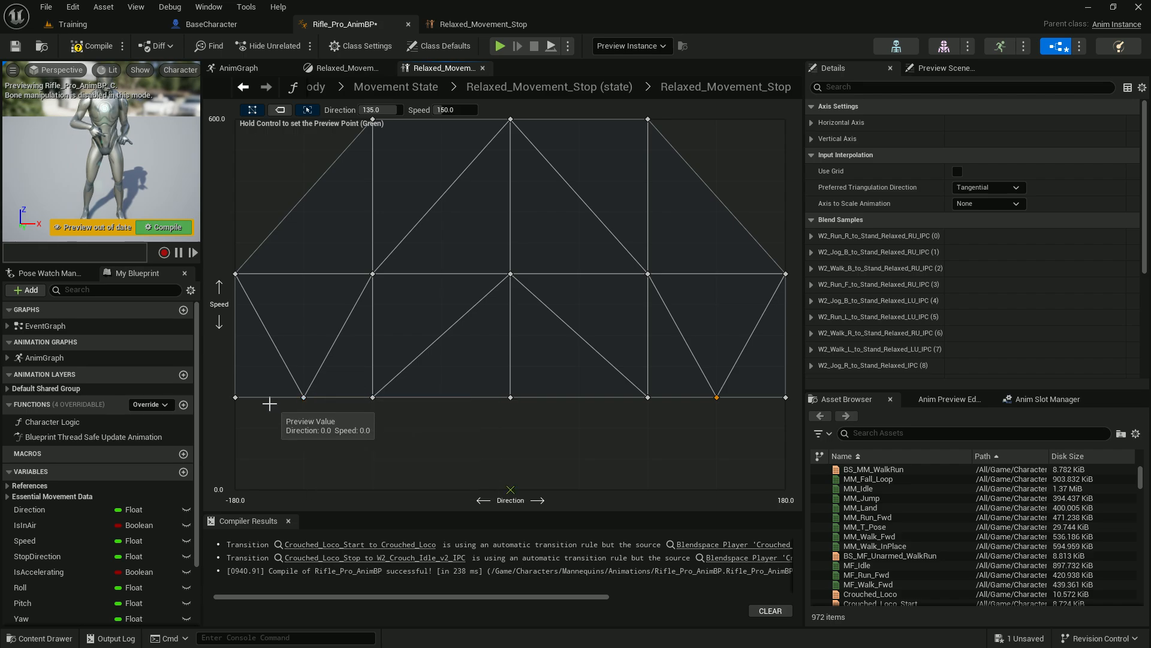
pyautogui.click(15, 46)
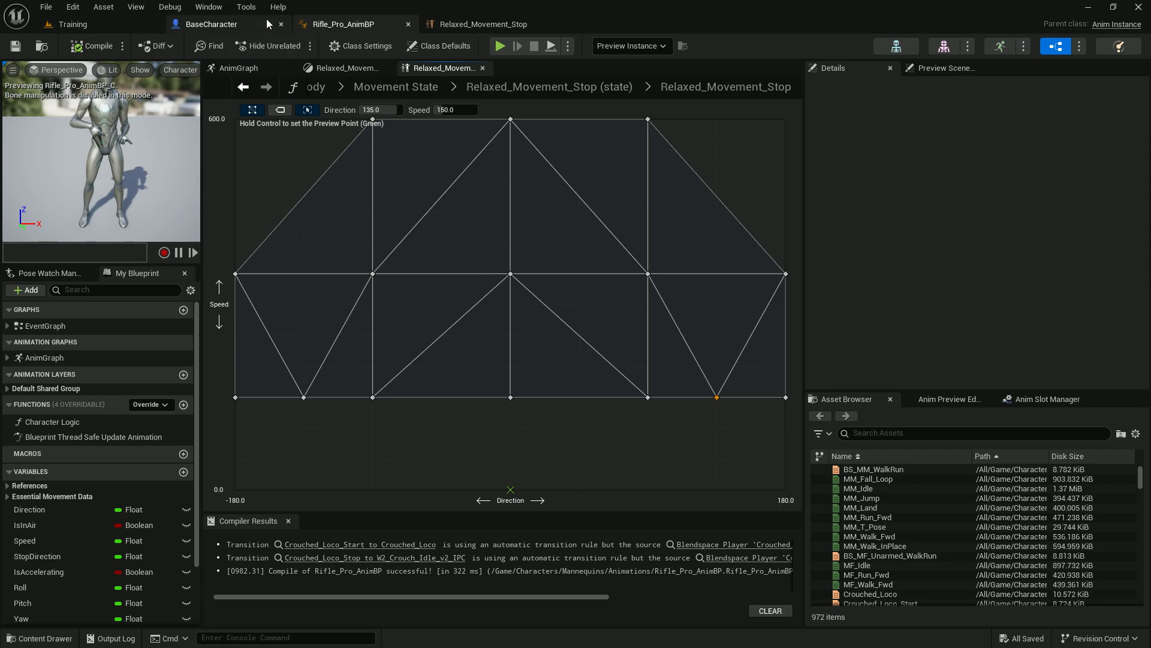
# Step: Close the BaseCharacter and Relaxed_Movement_Stop asset editors and the spare graph tabs, returning to the Relaxed_Movement_Stop state graph
pyautogui.click(281, 25)
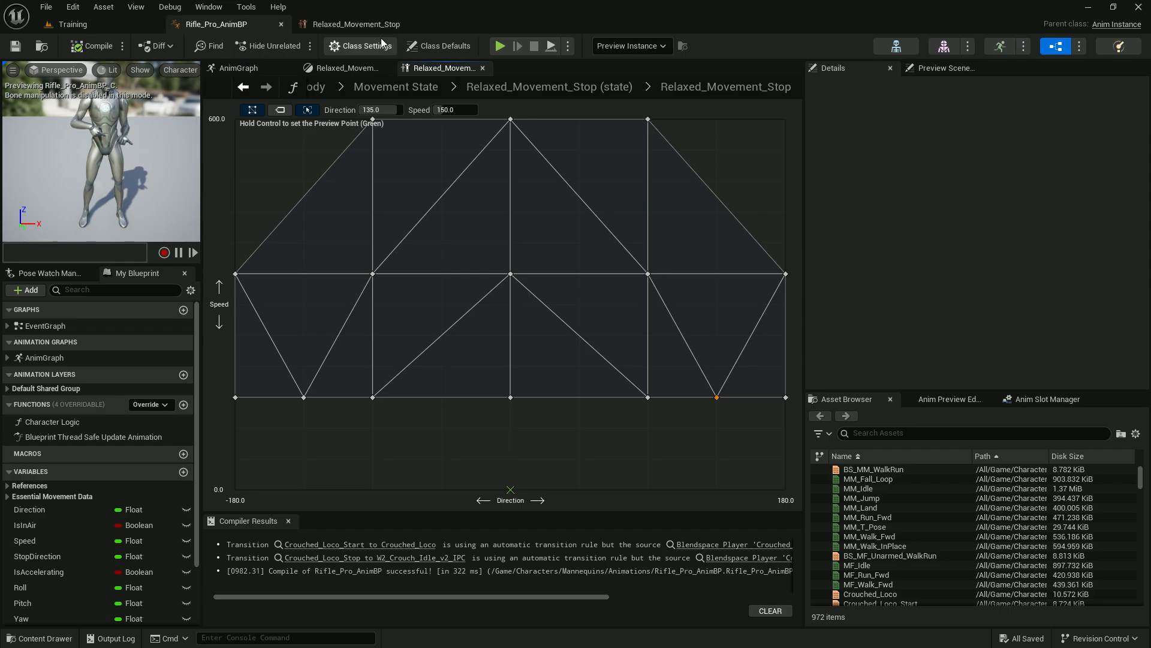
pyautogui.click(288, 69)
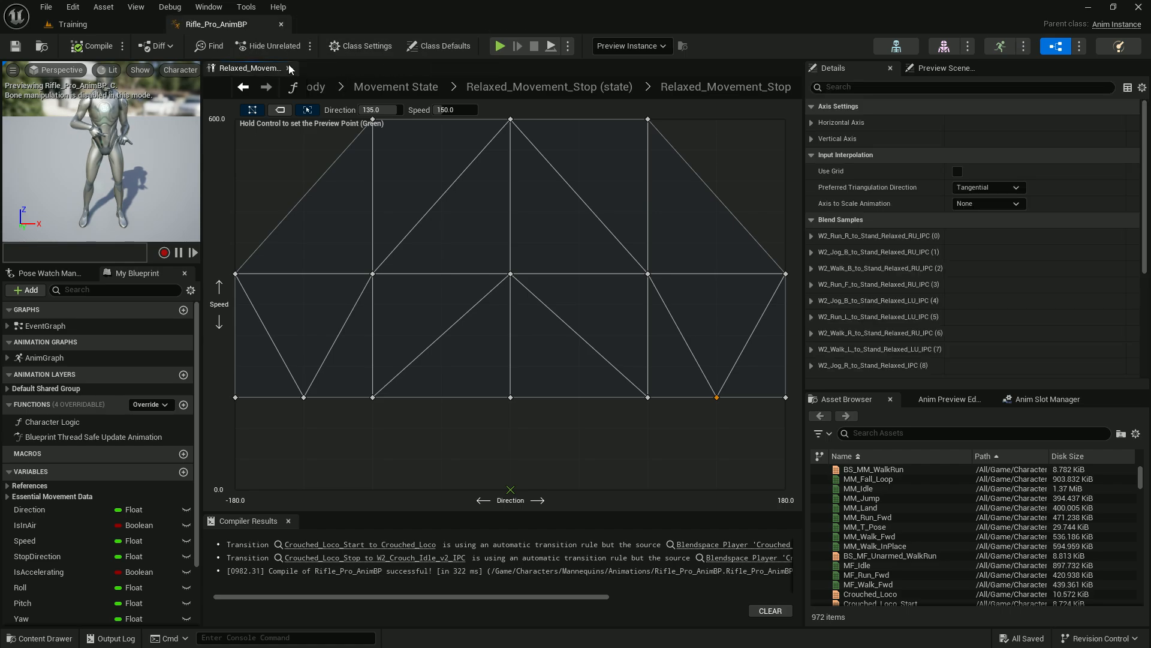
pyautogui.click(615, 93)
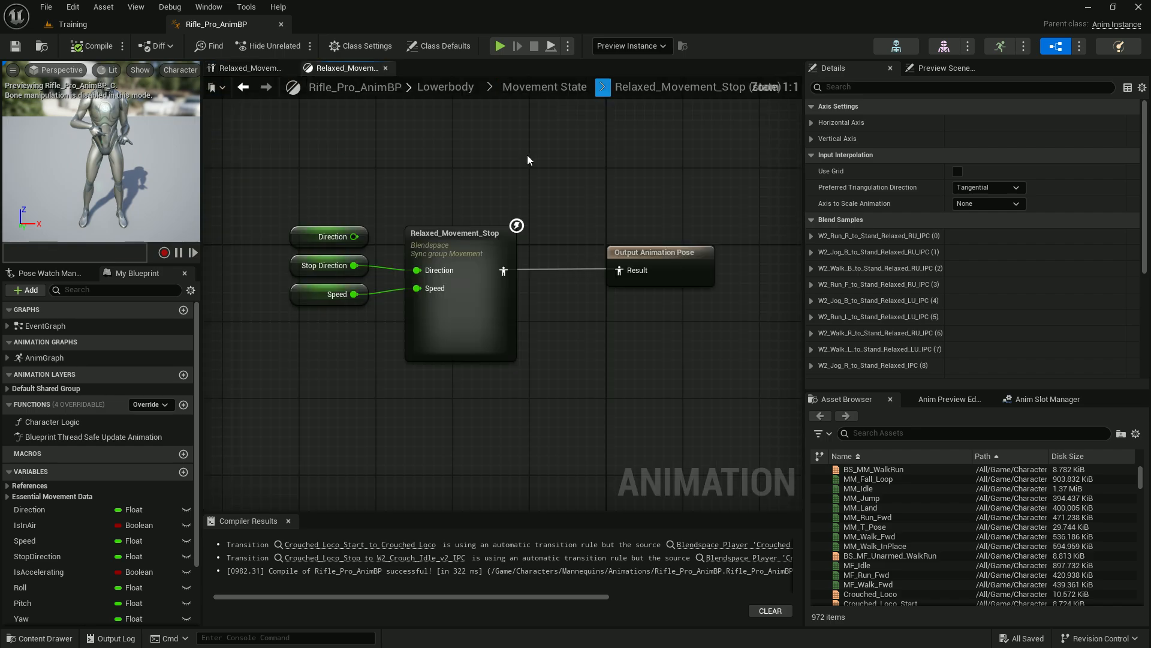
# Step: Check the actions available on the converted Relaxed_Movement_Stop node and reopen its embedded blend space graph
pyautogui.rightClick(449, 251)
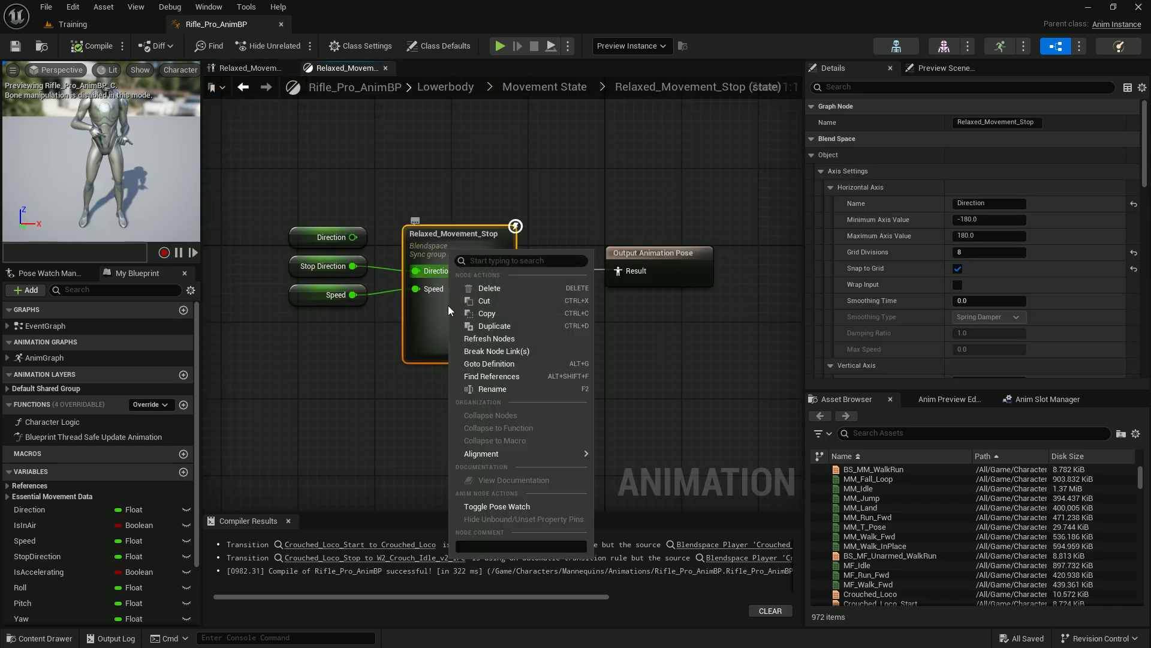
pyautogui.click(455, 312)
pyautogui.doubleClick(456, 312)
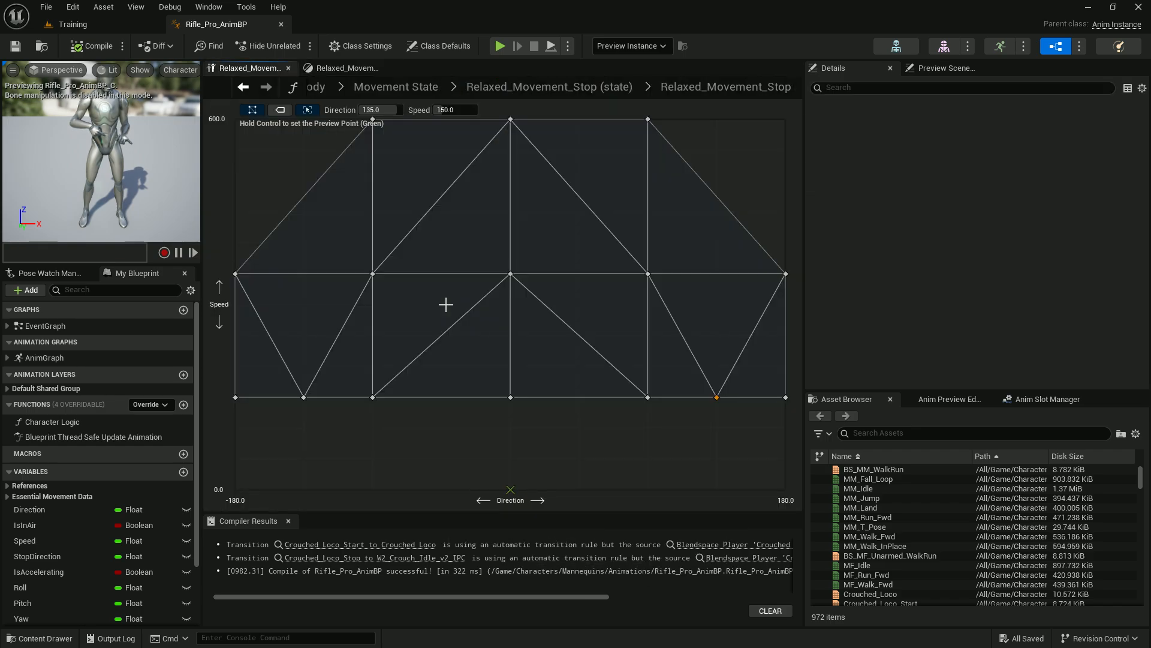
# Step: Play the Training level and test the character's starts and stops moving forward, backward, left and right, then end the session
pyautogui.click(100, 29)
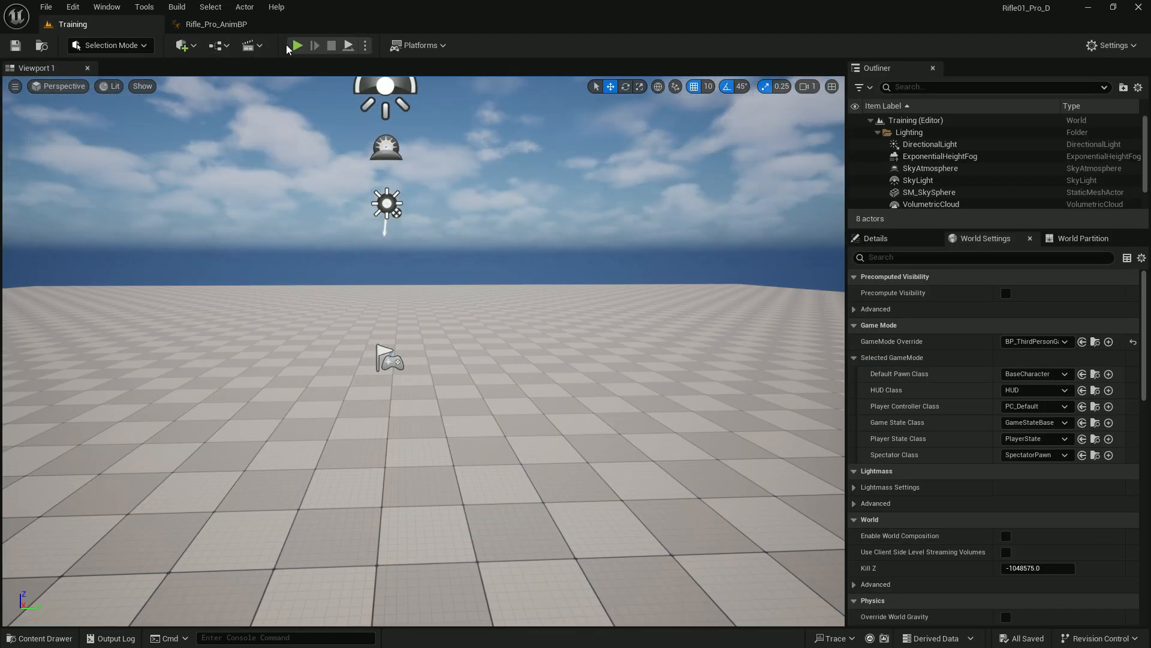
pyautogui.click(298, 45)
pyautogui.click(302, 131)
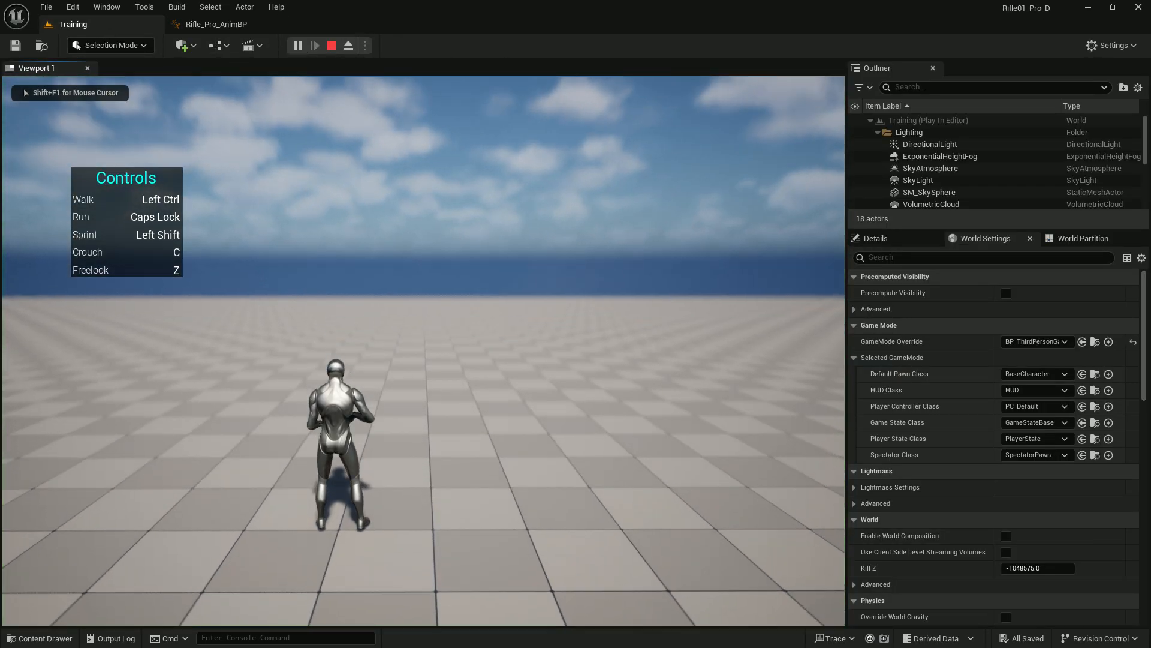
pyautogui.press('w')
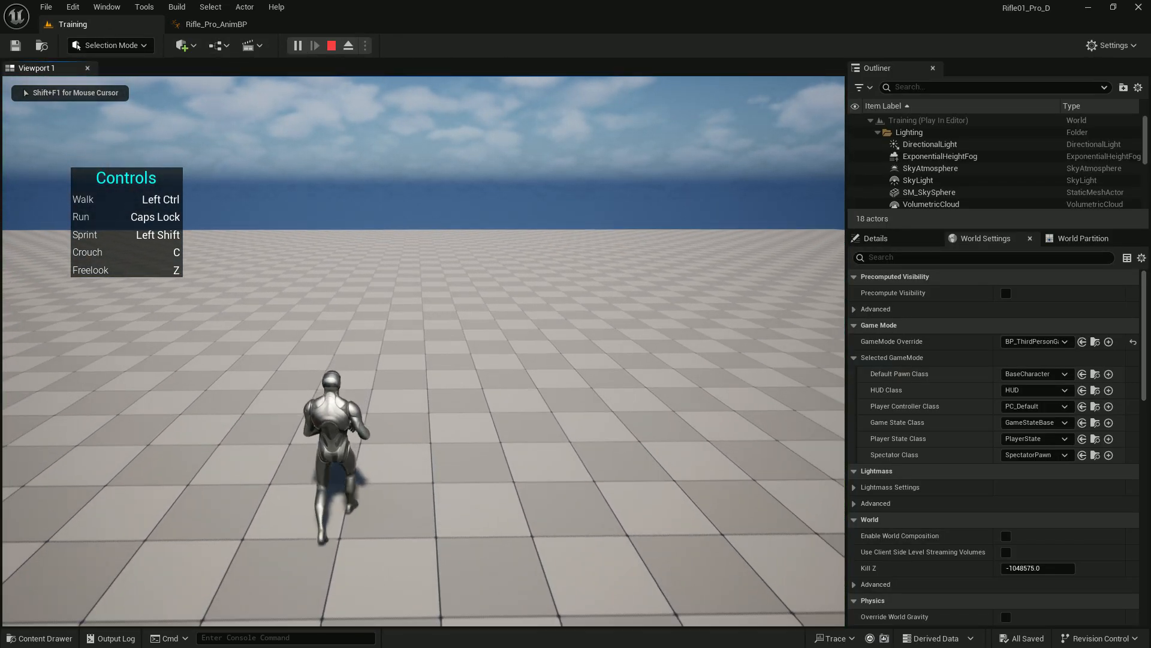
pyautogui.press('w')
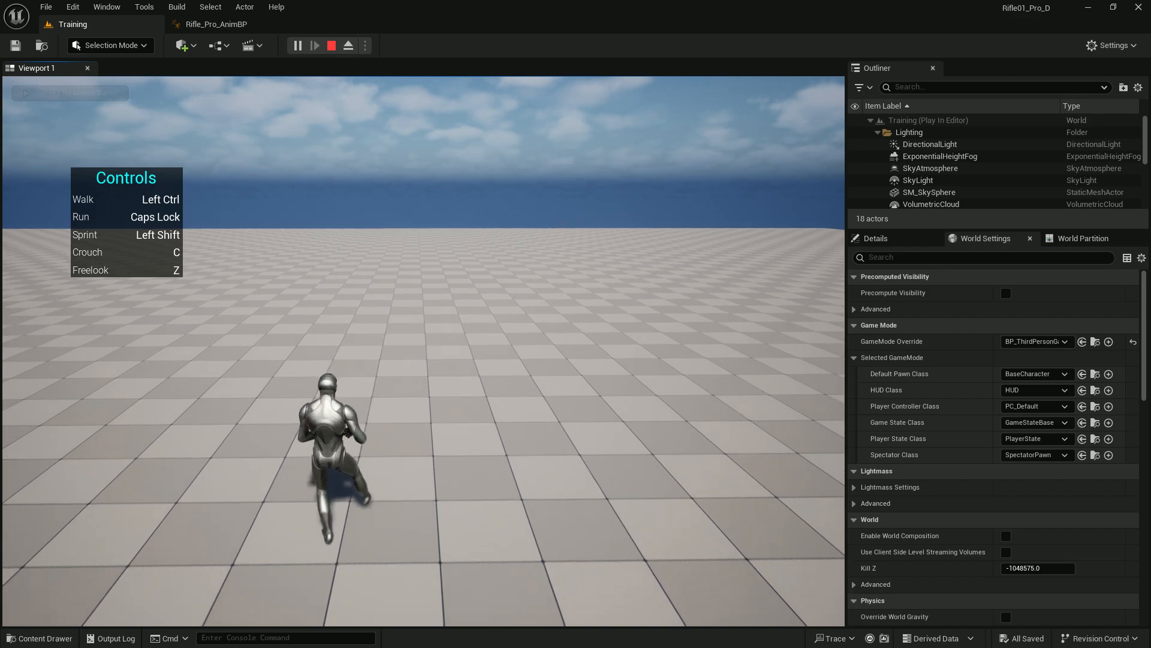
pyautogui.press('d')
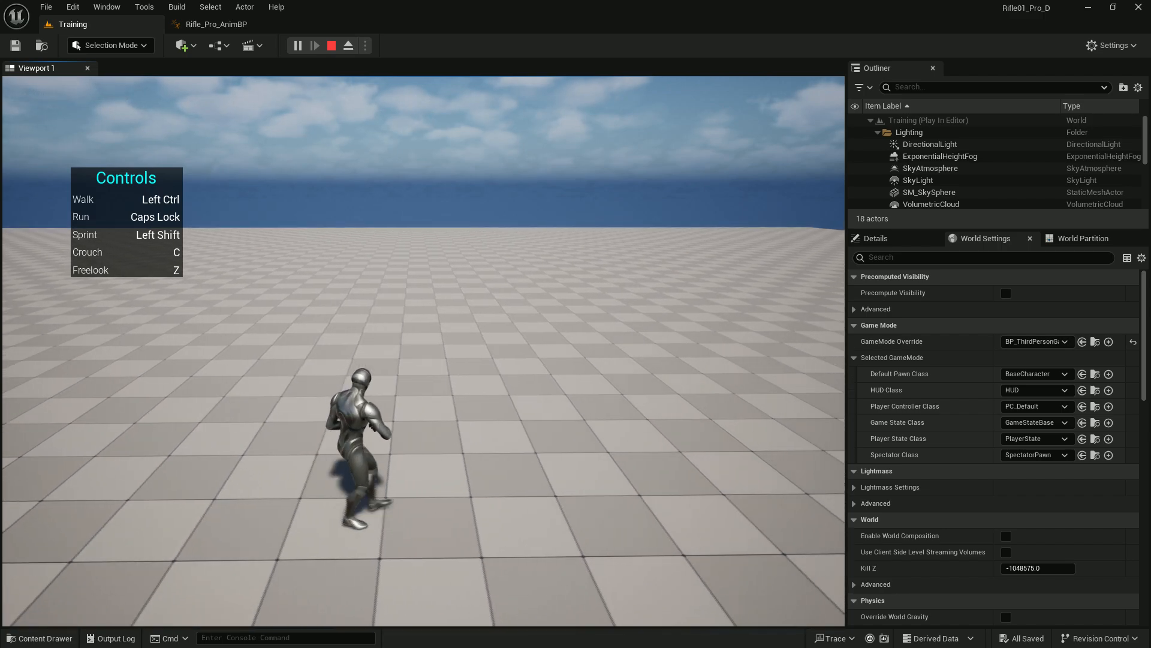
pyautogui.press('s')
pyautogui.press('d')
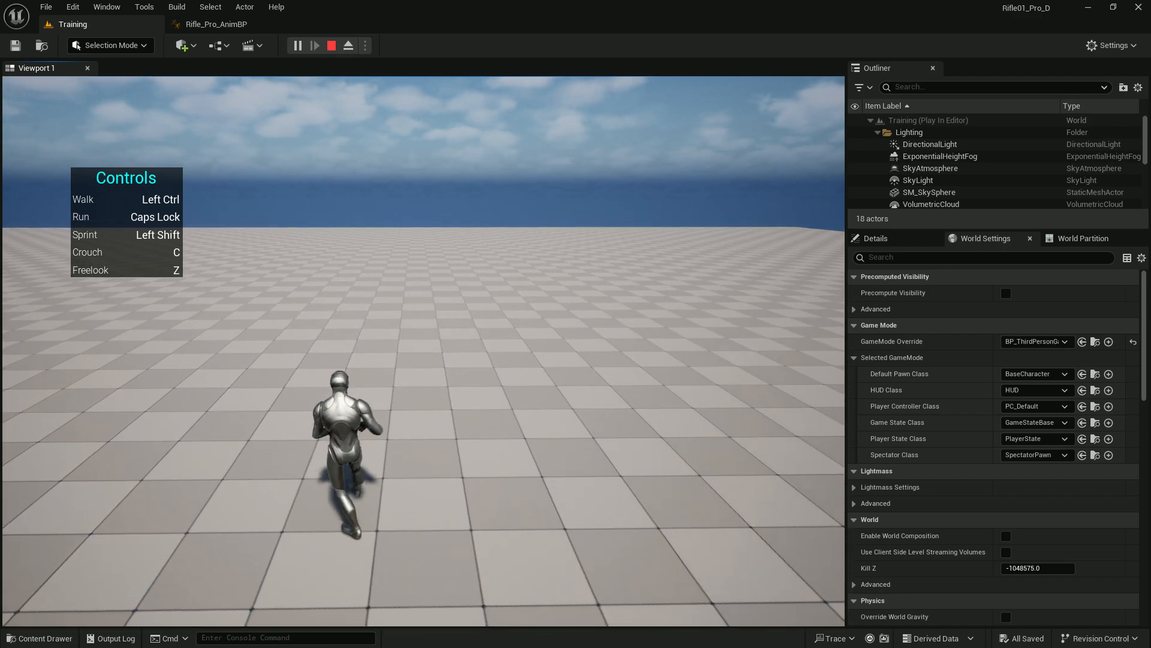
pyautogui.press('s')
pyautogui.press('a')
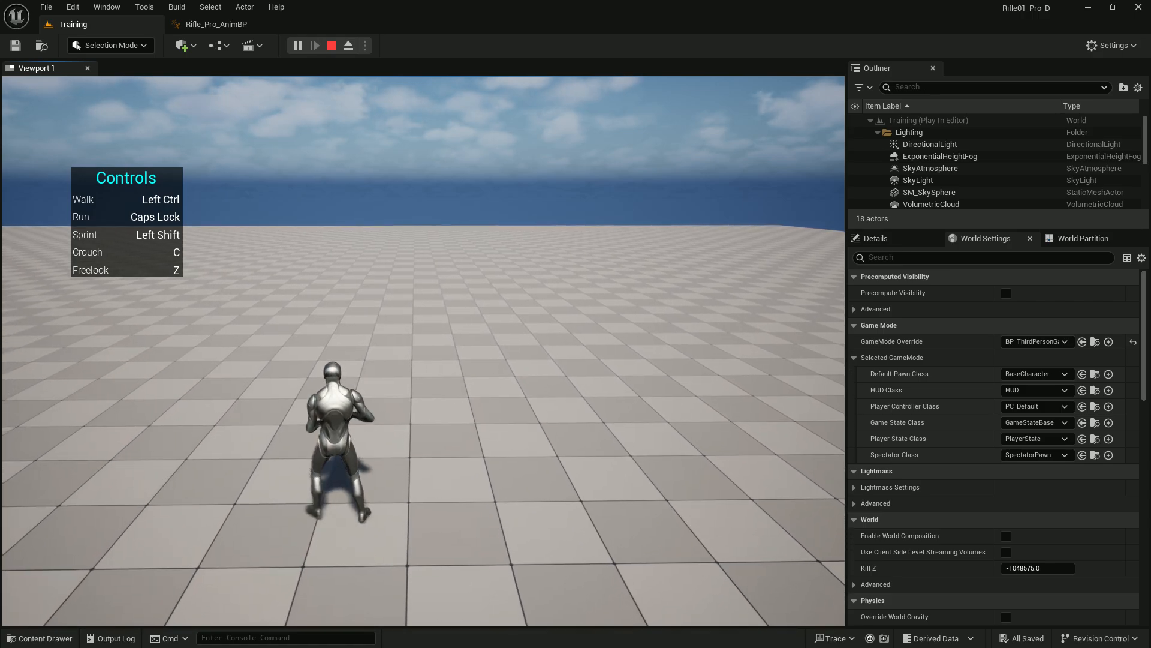
pyautogui.press('a')
pyautogui.press('a')
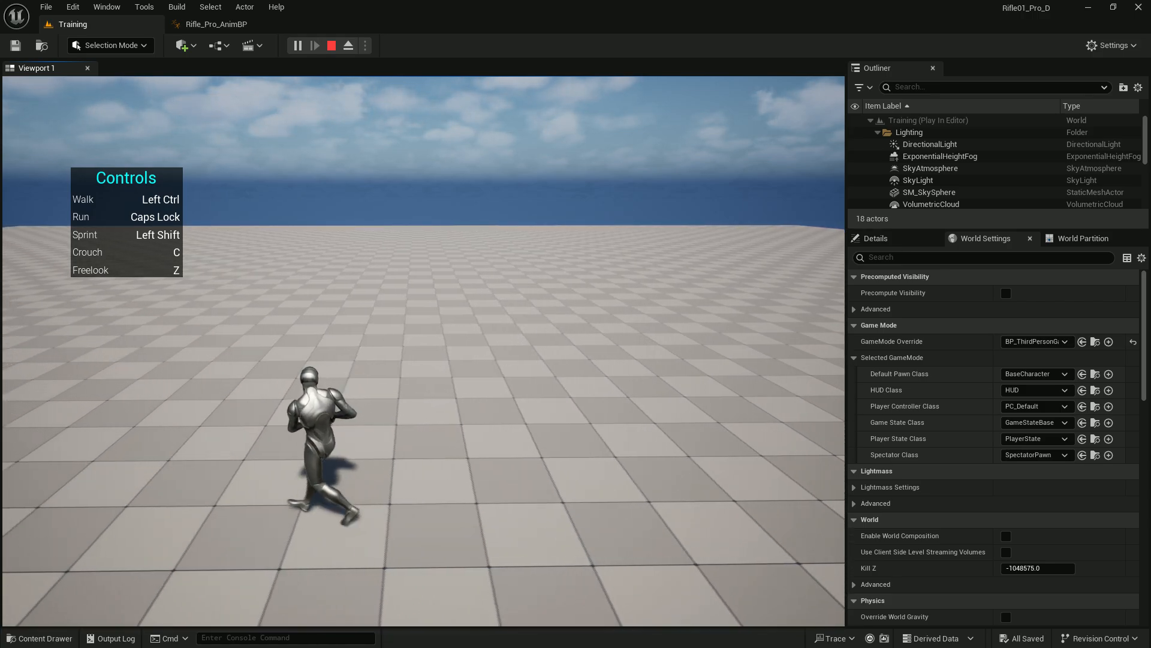
pyautogui.press('d')
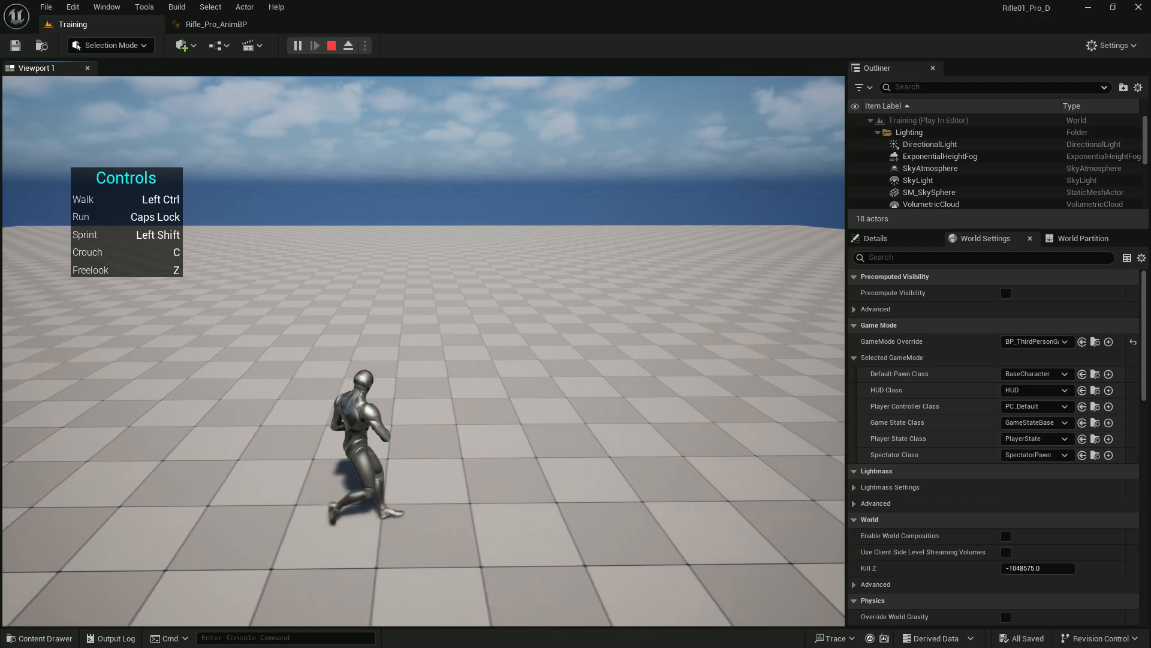
pyautogui.press('w')
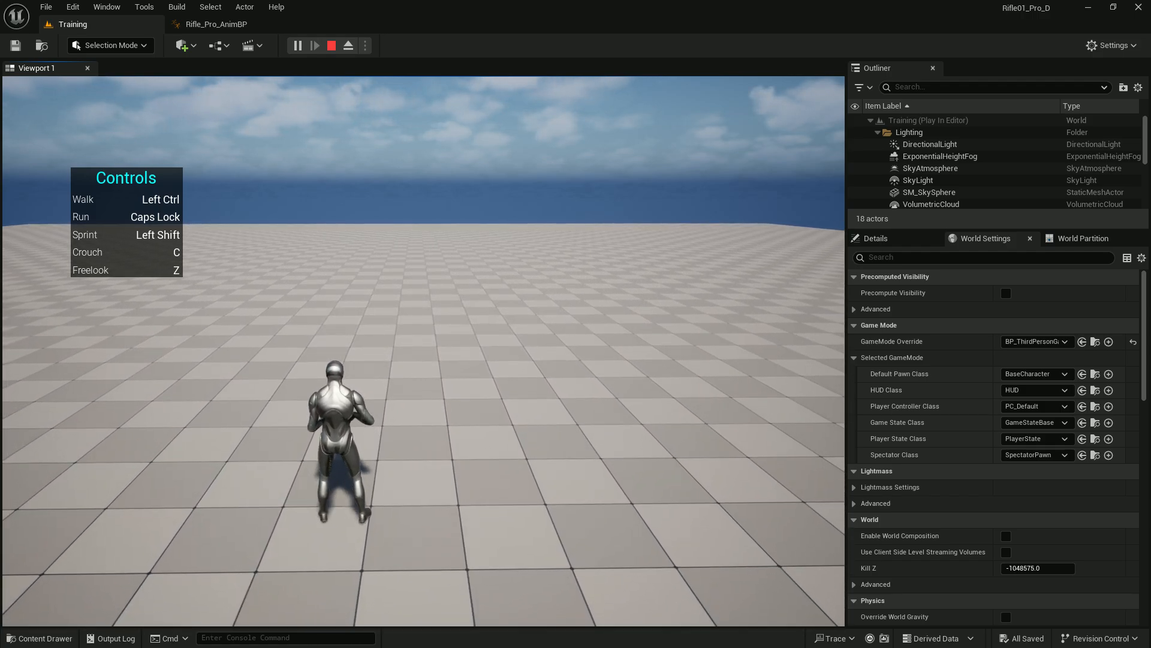
pyautogui.press('w')
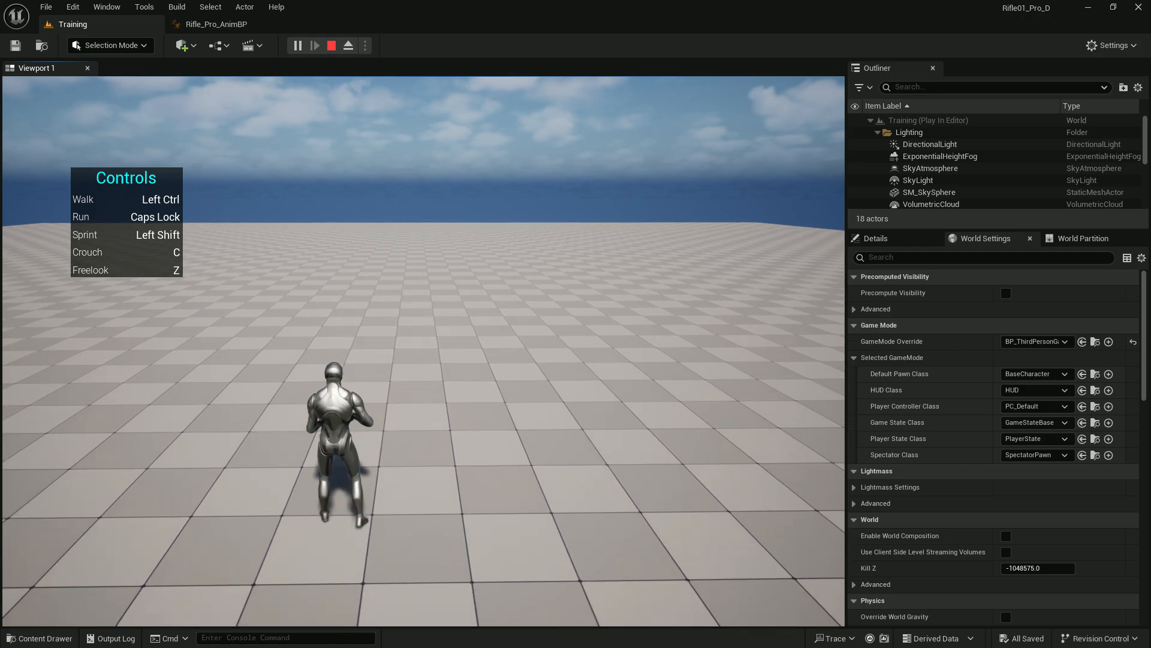
pyautogui.press('Escape')
# Step: In the Rifle_Pro_AnimBP Relaxed_Movement_Stop blend space graph, open the W2_Walk_B_to_Stand_Relaxed_LU_IPC sample graph and select its sequence player
pyautogui.click(221, 30)
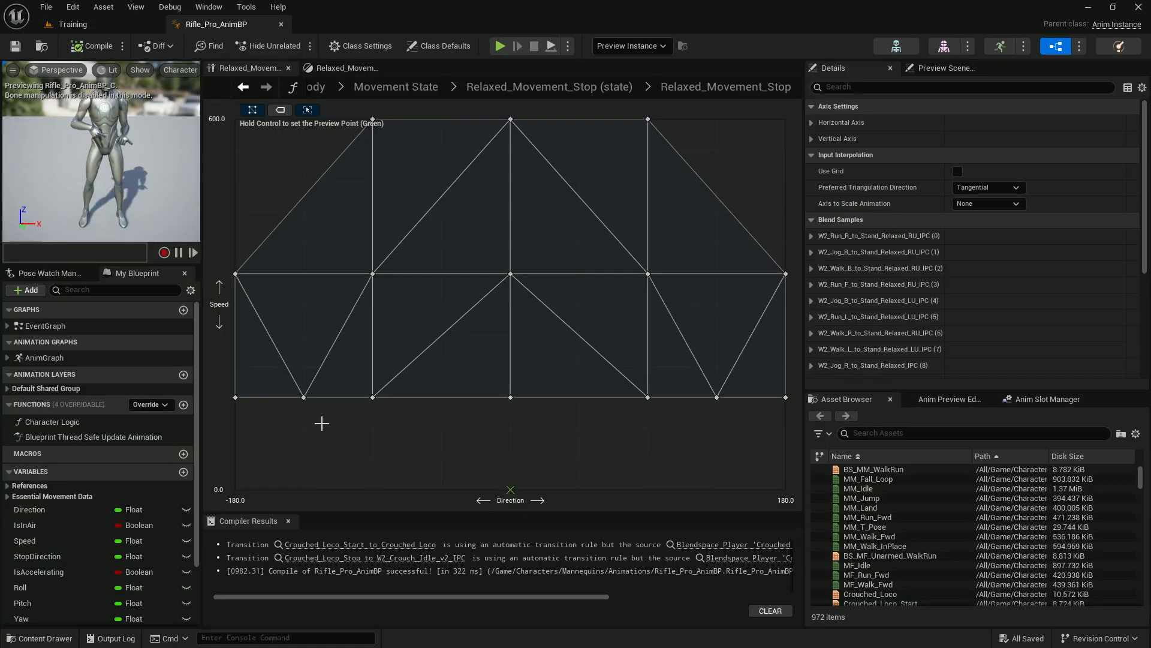
pyautogui.doubleClick(235, 398)
pyautogui.click(396, 268)
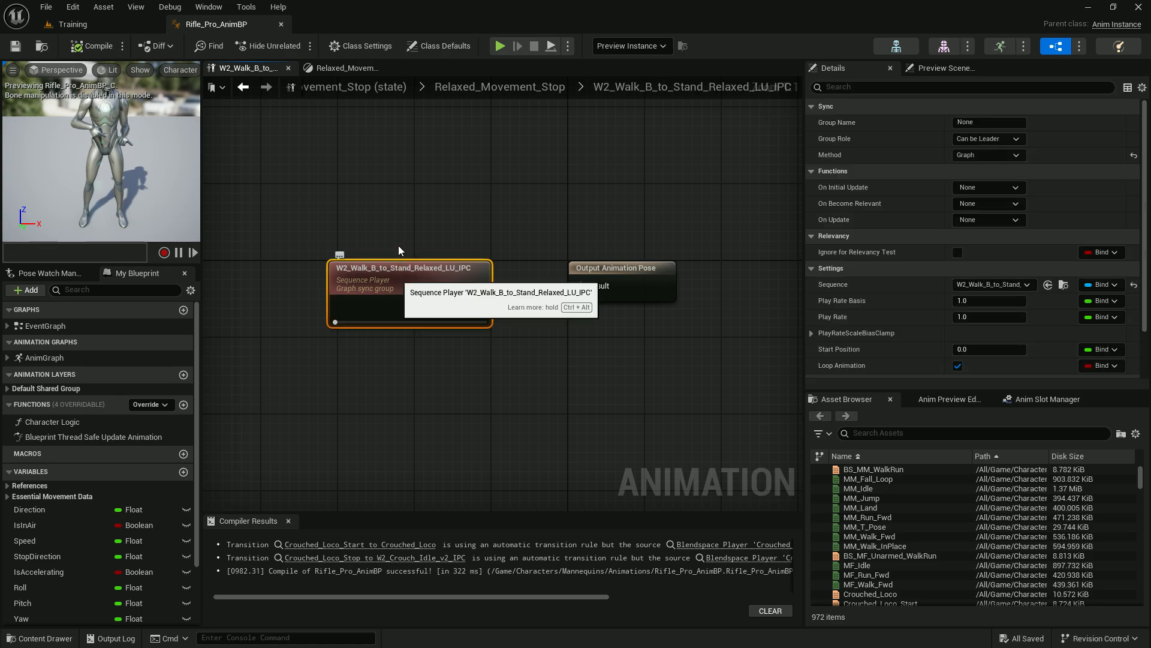
# Step: Inspect the W2_Walk_B_to_Stand_Relaxed_LU_IPC animation asset and its player's available node actions, then close the animation editor
pyautogui.doubleClick(402, 270)
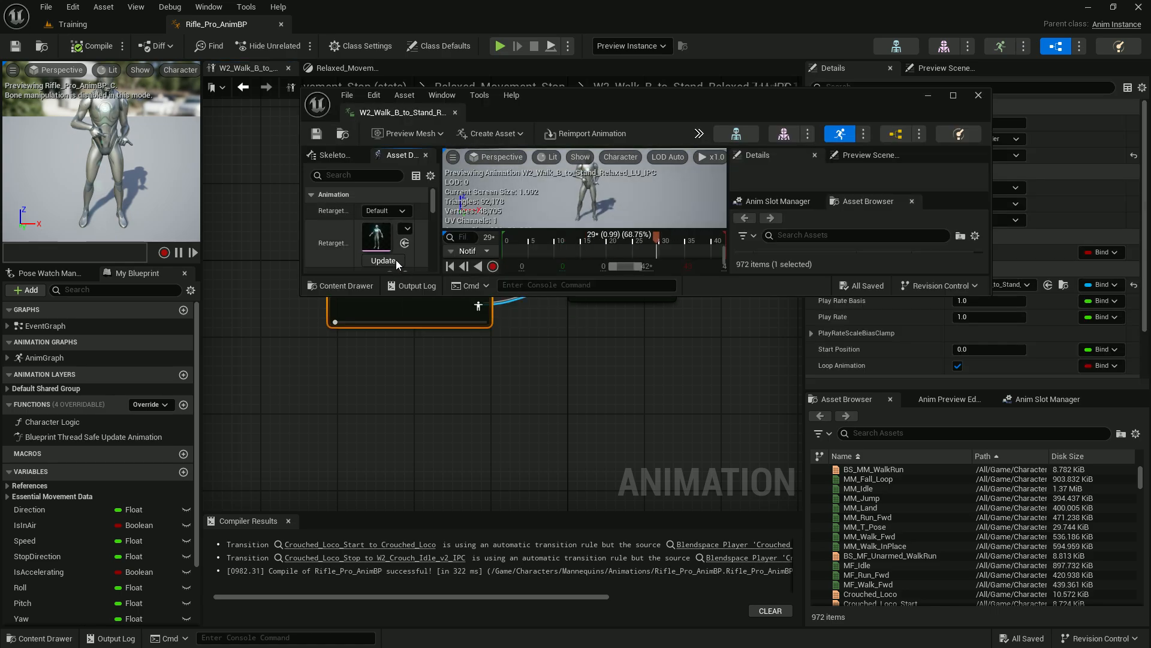
pyautogui.click(393, 261)
pyautogui.click(454, 112)
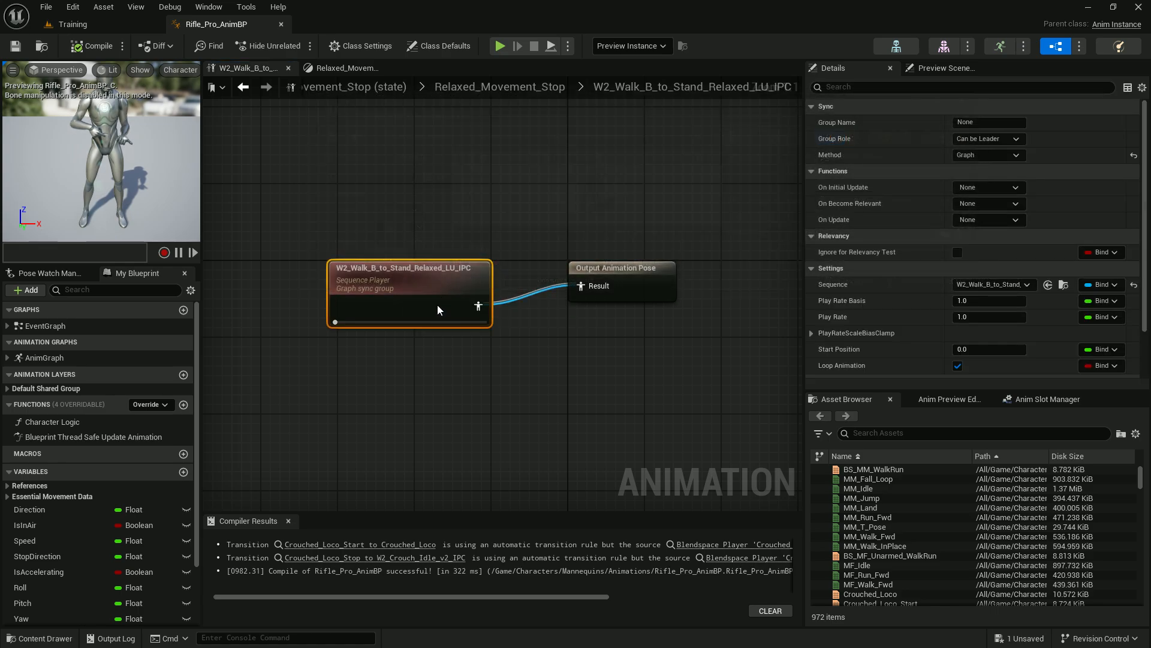
pyautogui.rightClick(431, 298)
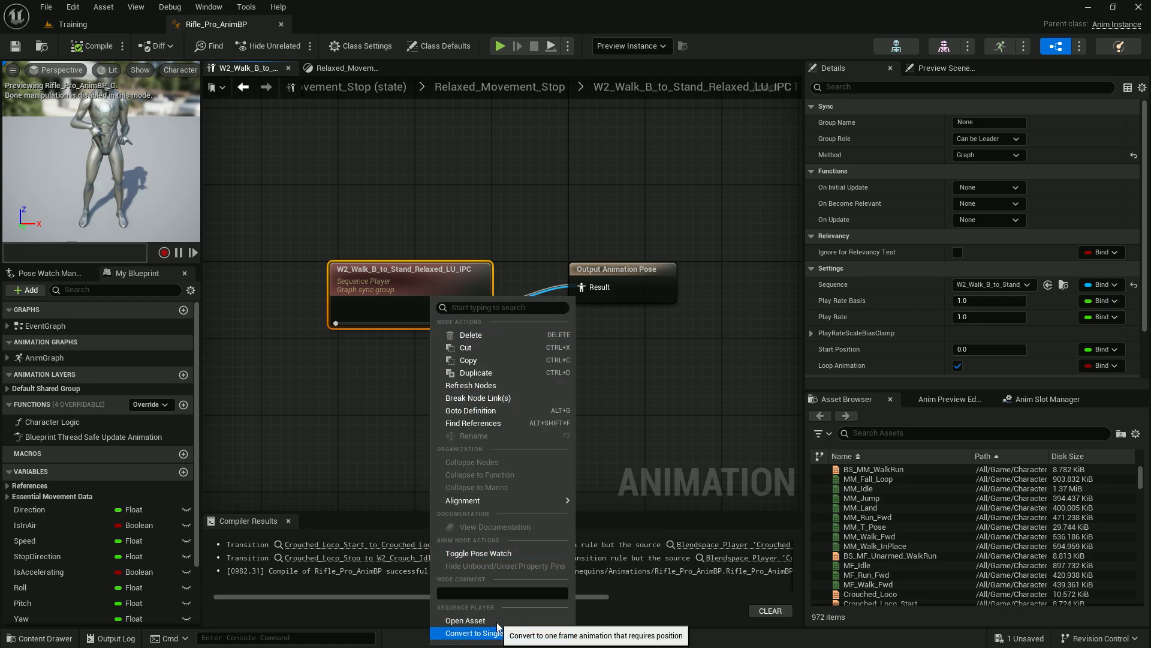
pyautogui.click(383, 328)
pyautogui.click(385, 280)
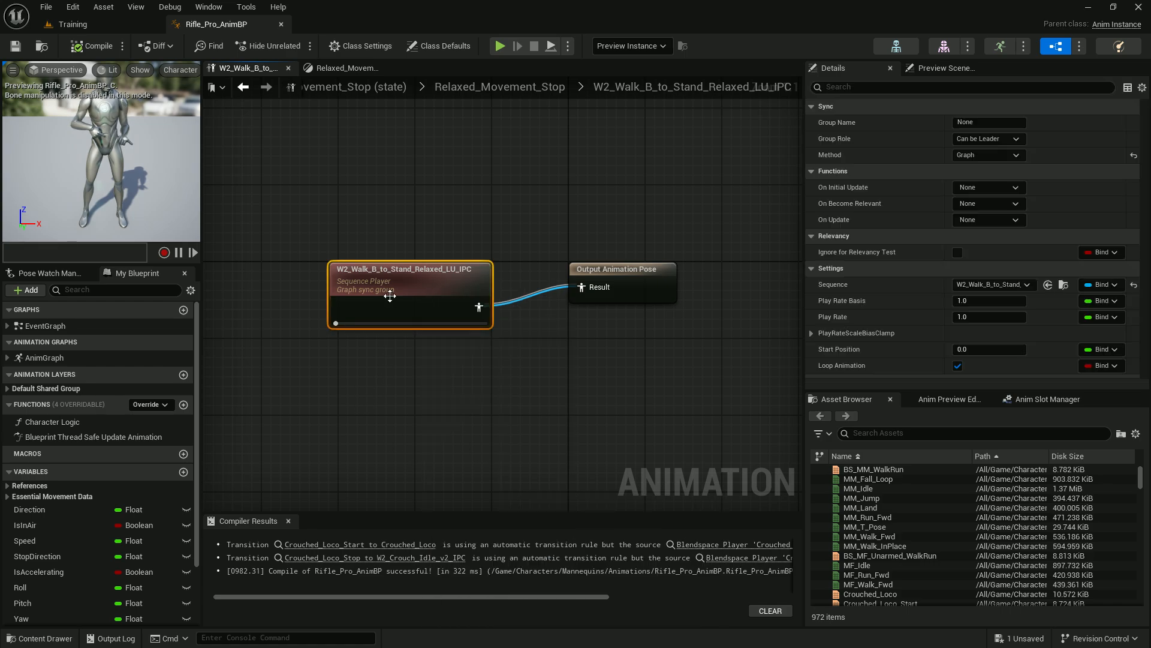
pyautogui.doubleClick(380, 267)
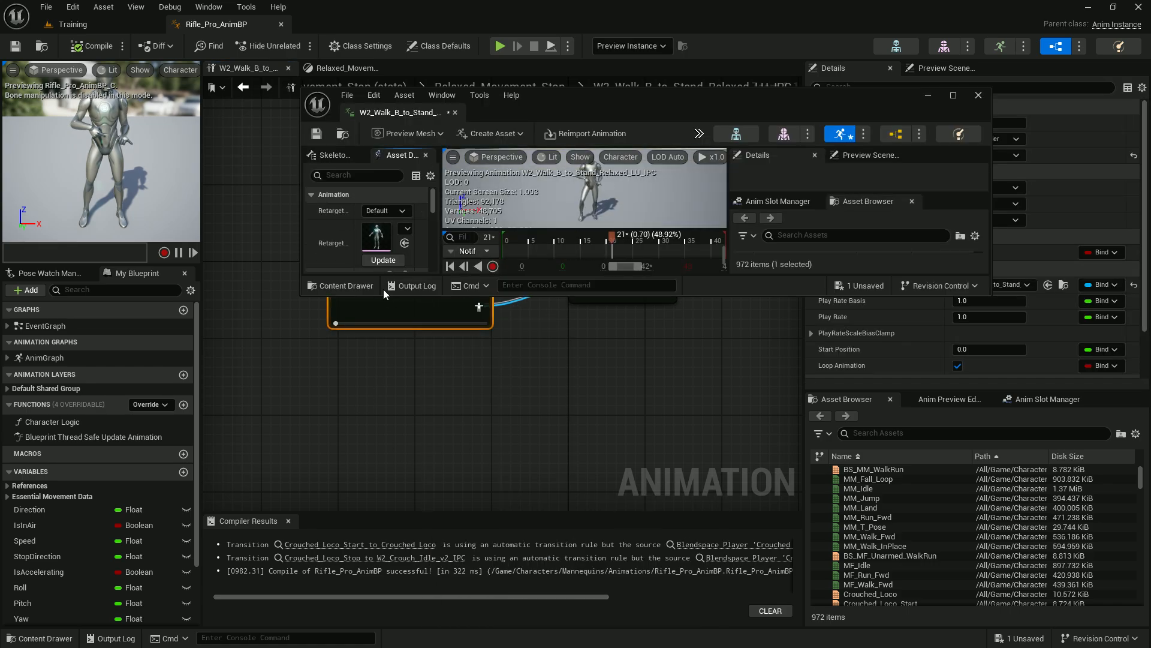
pyautogui.click(978, 95)
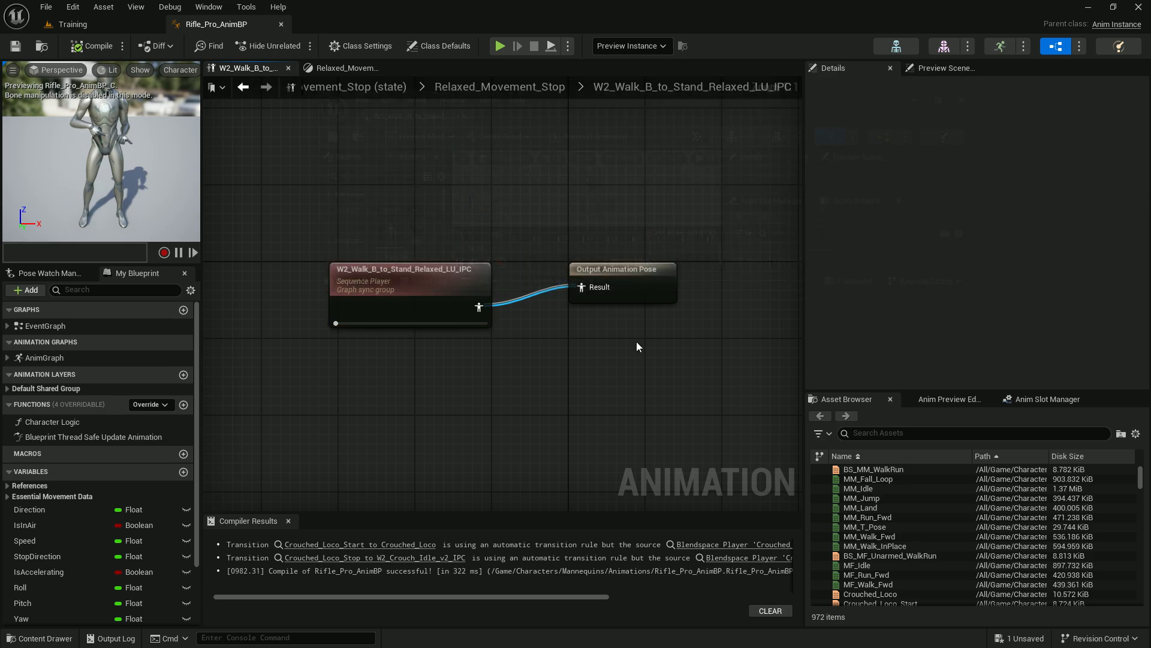
# Step: Expose Start Position and Play Rate as pins on the W2_Walk_B_to_Stand_Relaxed_LU_IPC player, compile and save, and return to the blend space graph
pyautogui.moveTo(437, 292); pyautogui.dragTo(427, 269)
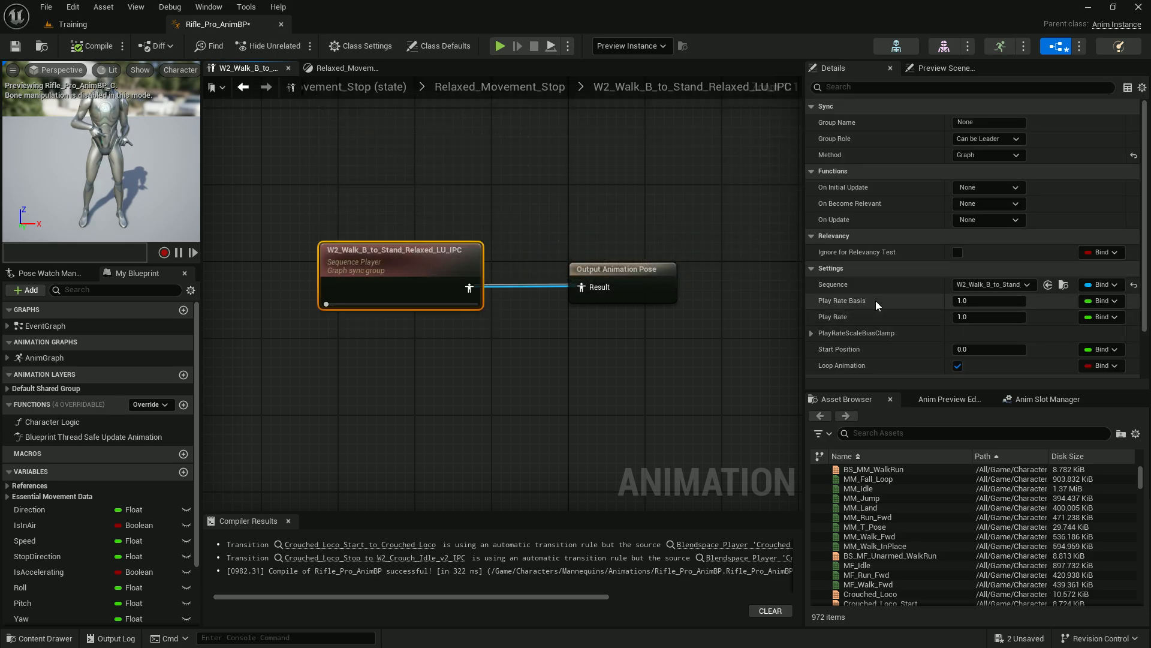
pyautogui.scroll(-2, 875, 304)
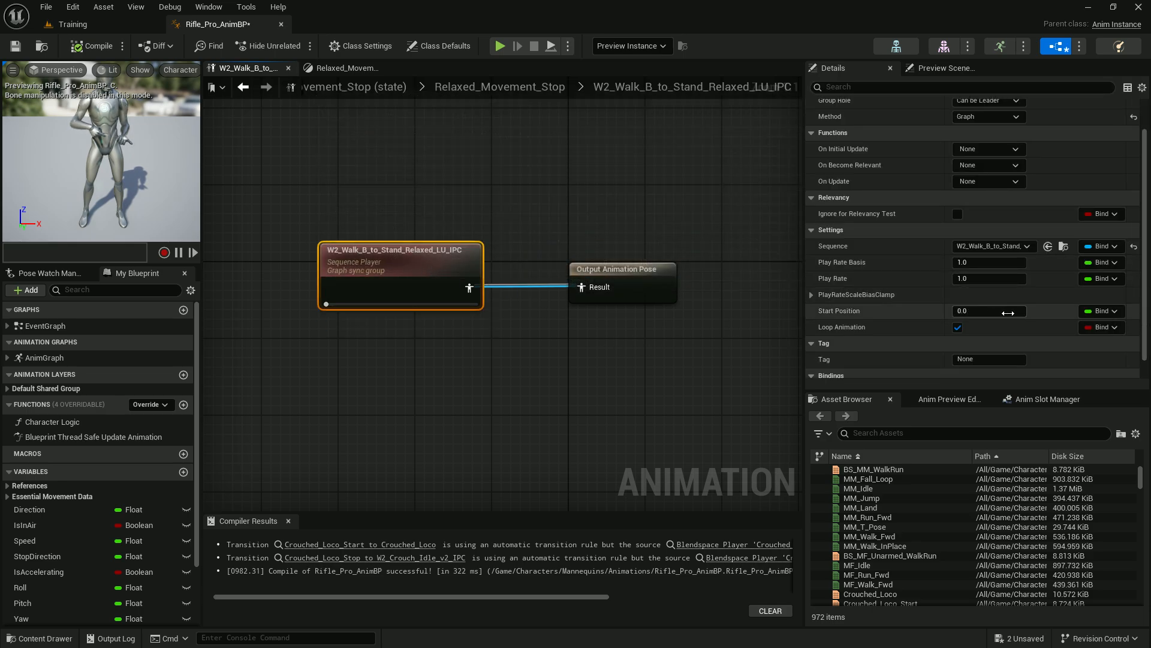
pyautogui.click(1101, 310)
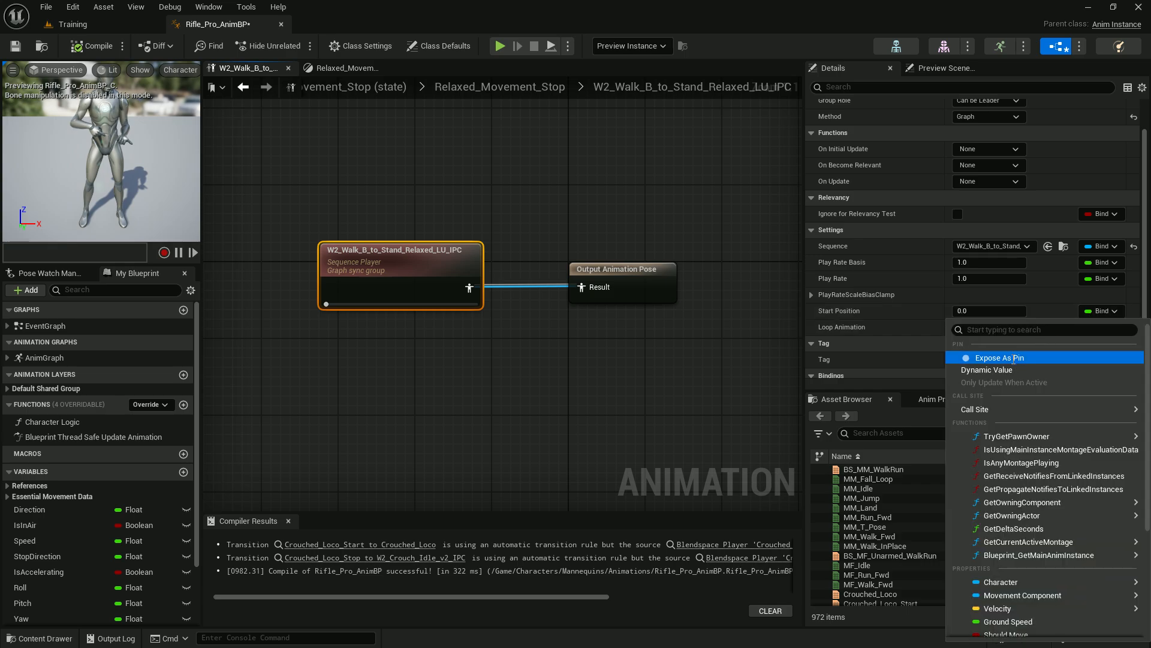
pyautogui.click(1014, 358)
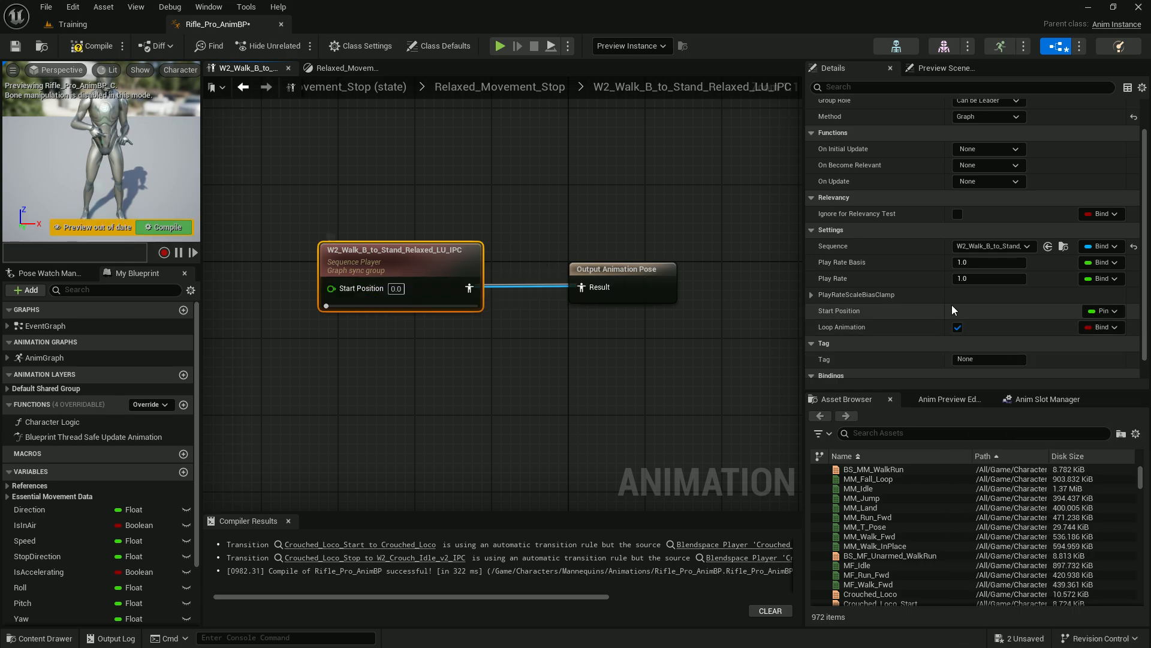
pyautogui.scroll(-1, 868, 311)
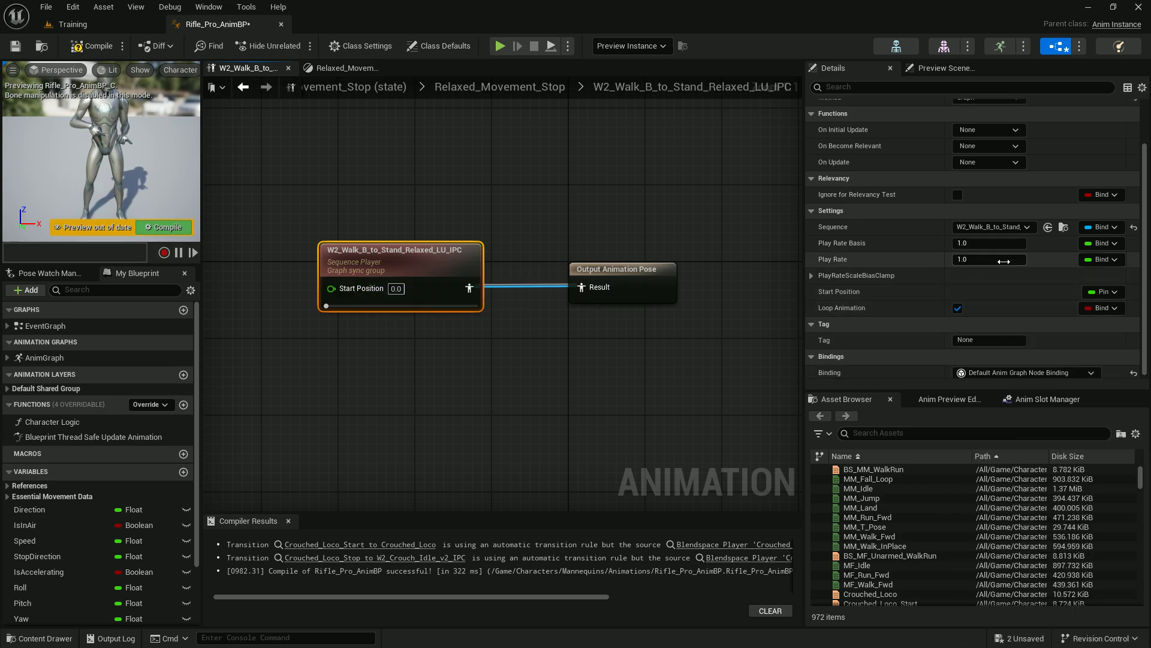
pyautogui.click(1101, 259)
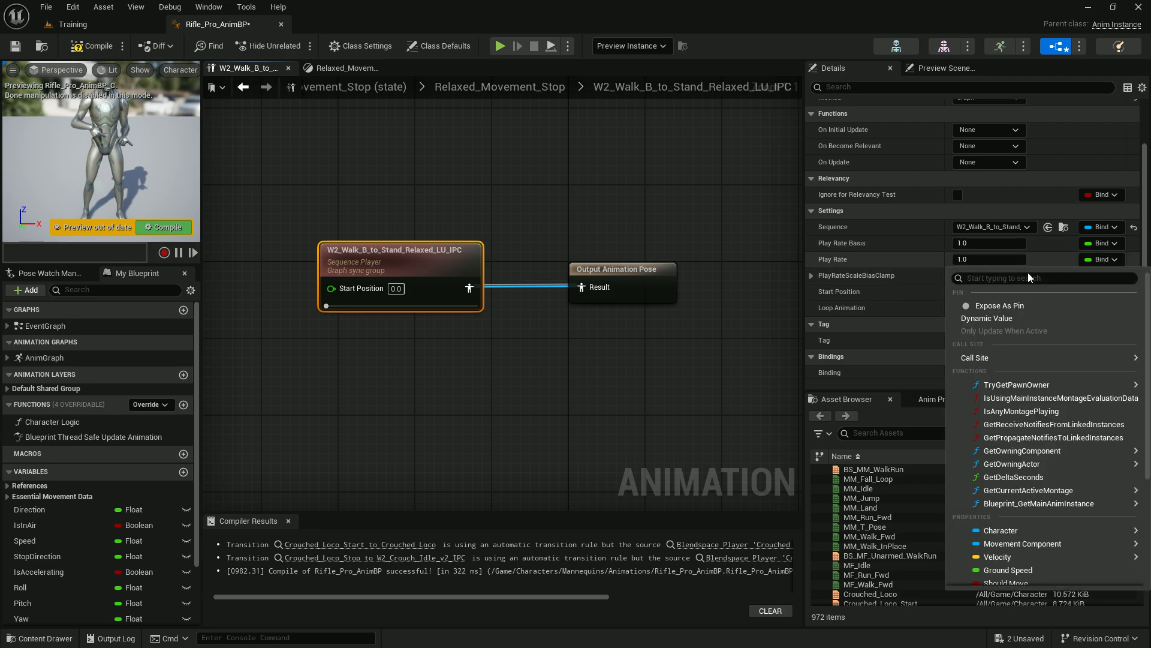
pyautogui.click(1014, 306)
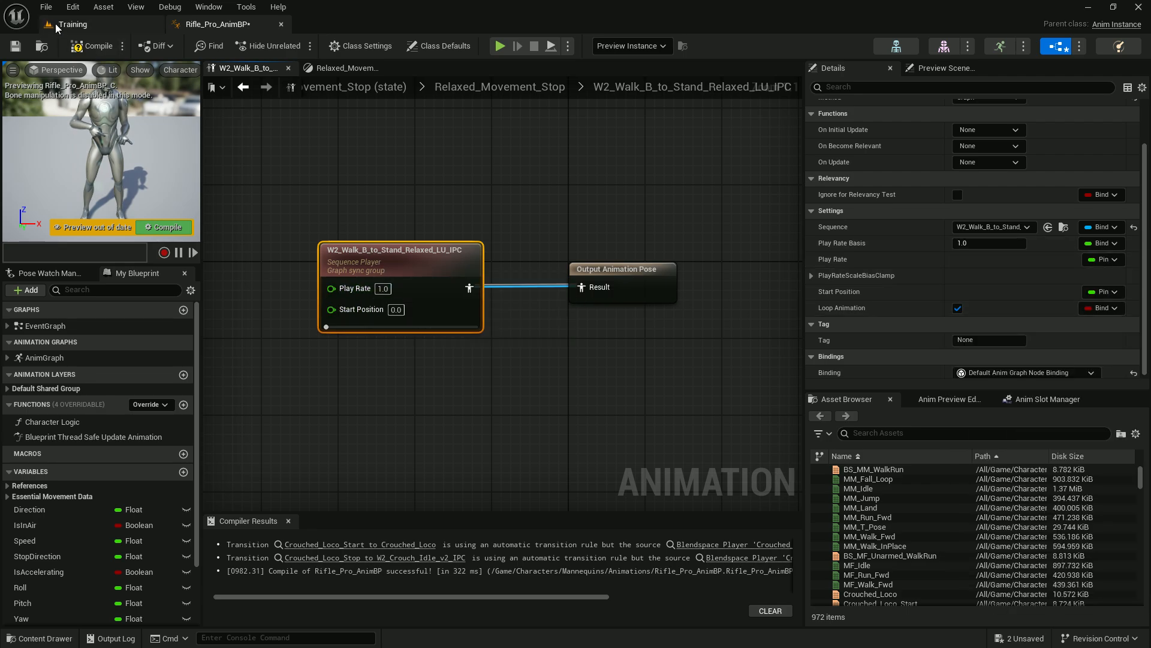
pyautogui.click(15, 48)
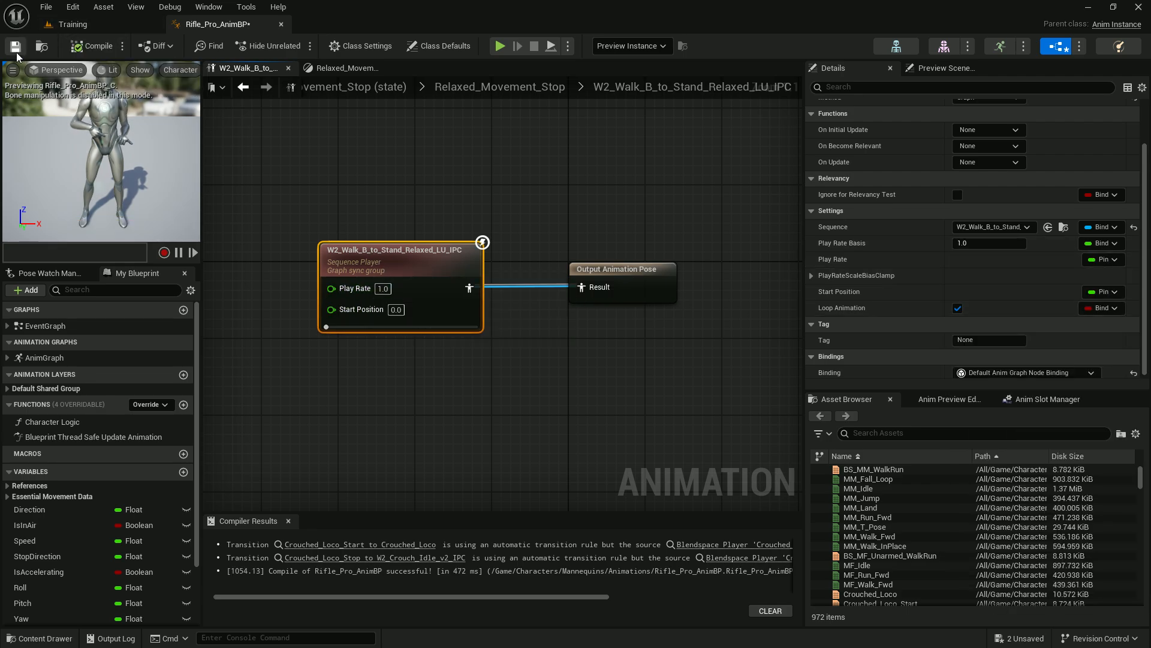
pyautogui.click(244, 89)
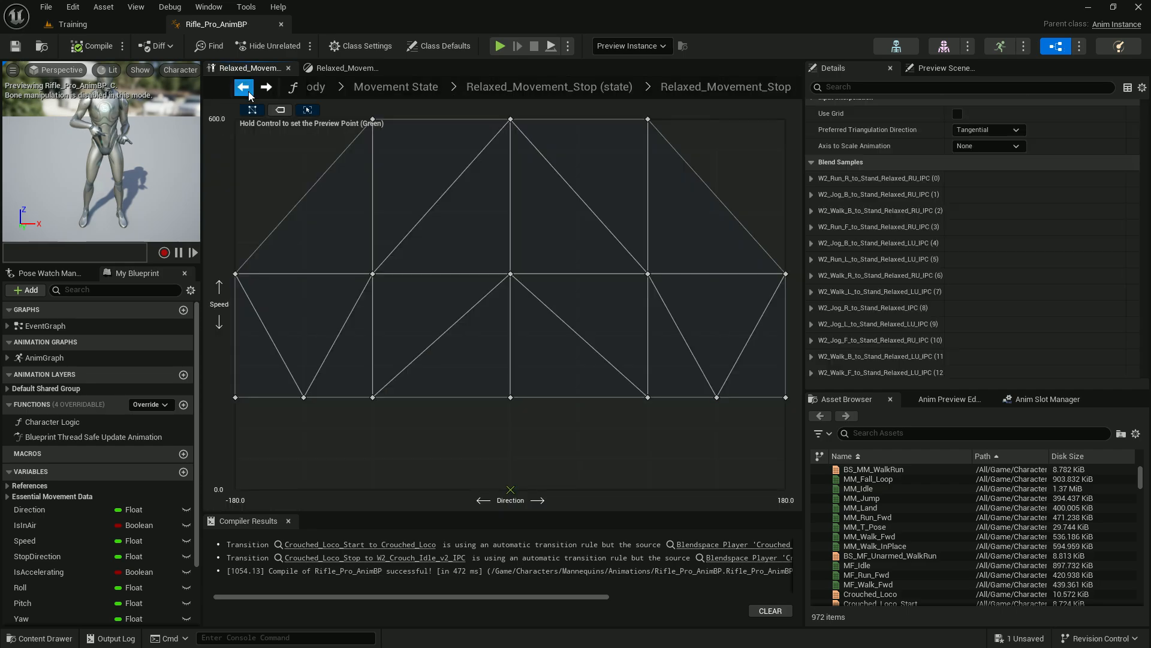
# Step: Expose Play Rate and Start Position as pins on the W2_Walk_B_to_Stand_Relaxed_RU_IPC sample's player, compile and save, and return to the blend space graph
pyautogui.doubleClick(786, 398)
pyautogui.moveTo(446, 312)
pyautogui.mouseDown()
pyautogui.moveTo(442, 279)
pyautogui.moveTo(440, 290)
pyautogui.mouseUp()
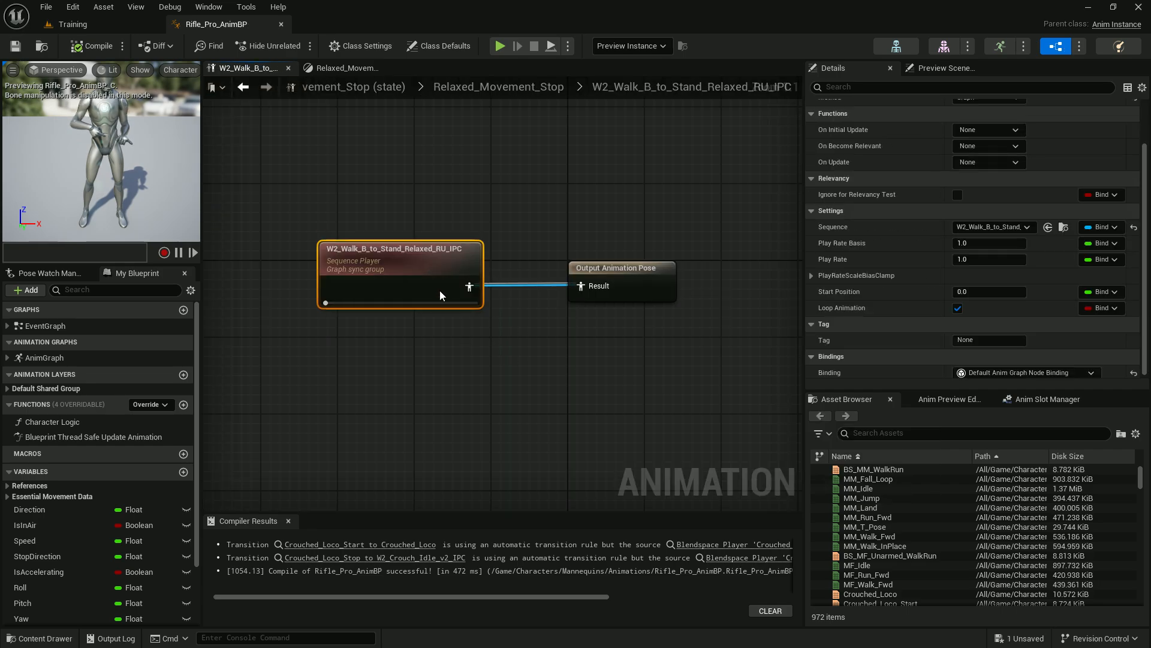
pyautogui.click(1107, 261)
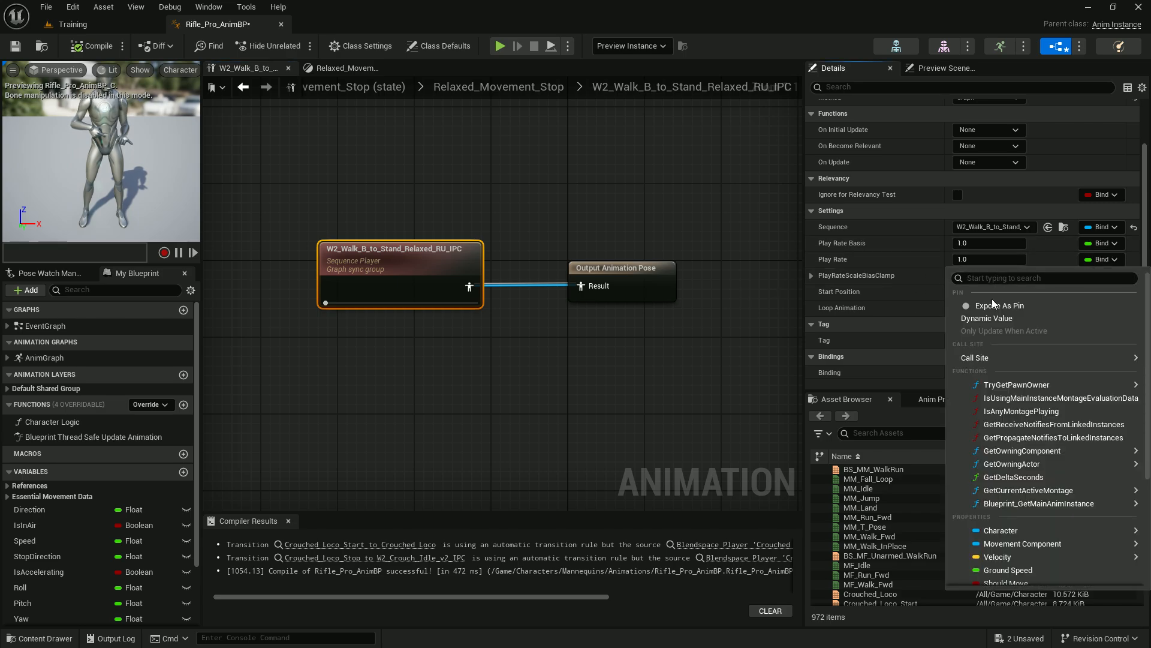
pyautogui.click(988, 306)
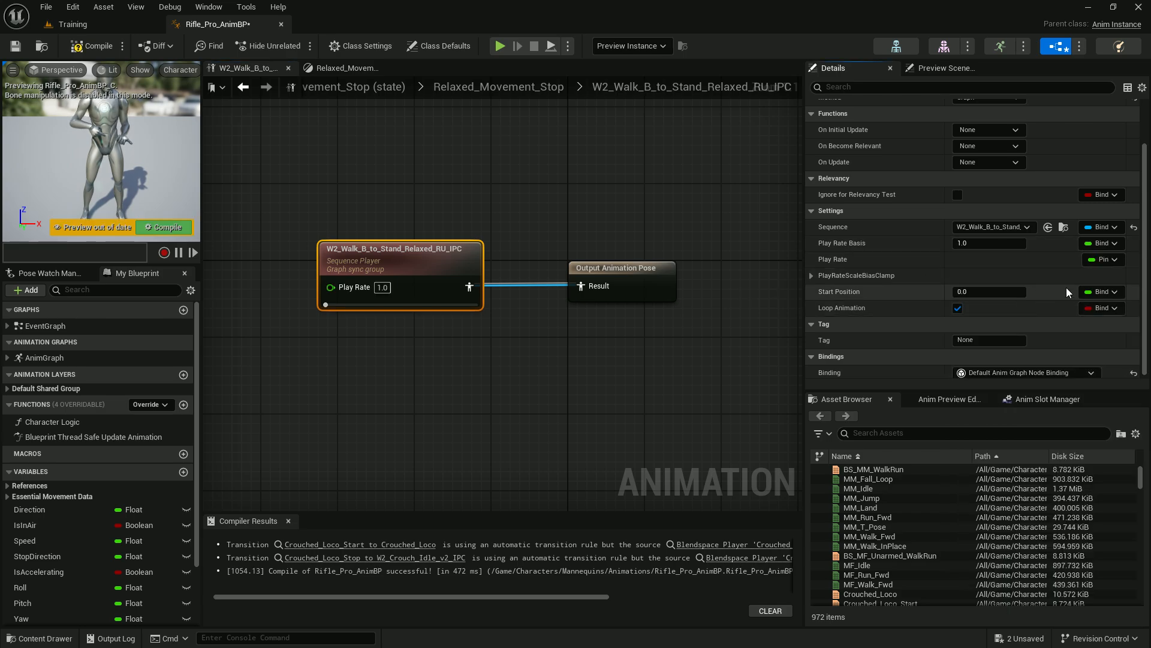
pyautogui.click(1103, 292)
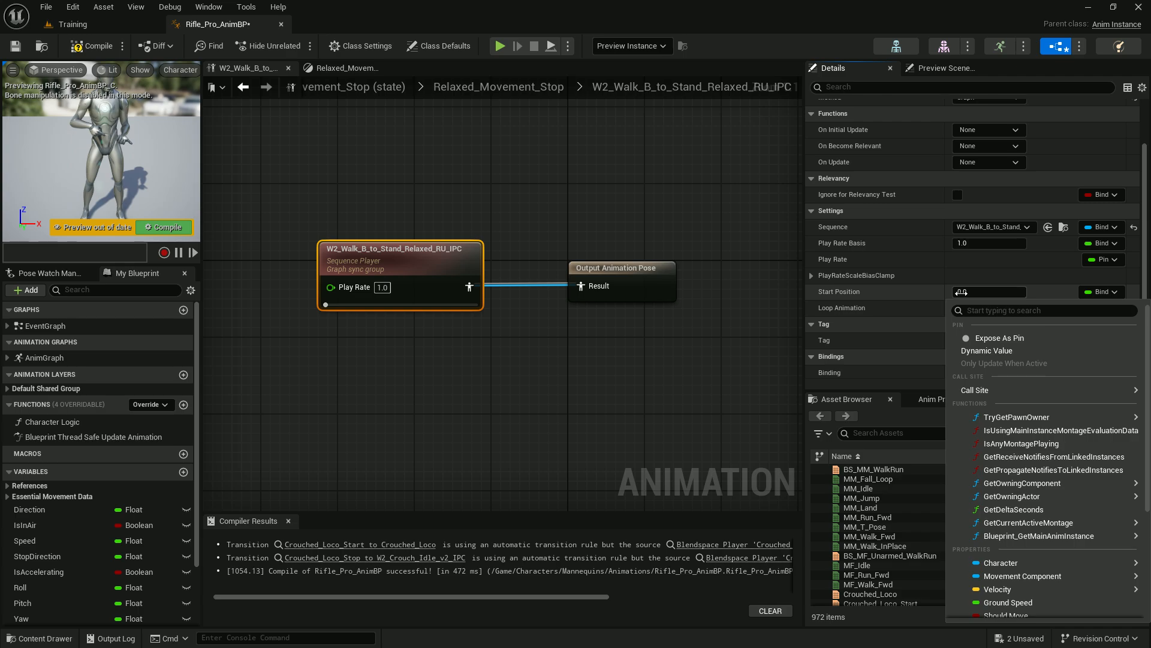
pyautogui.click(992, 339)
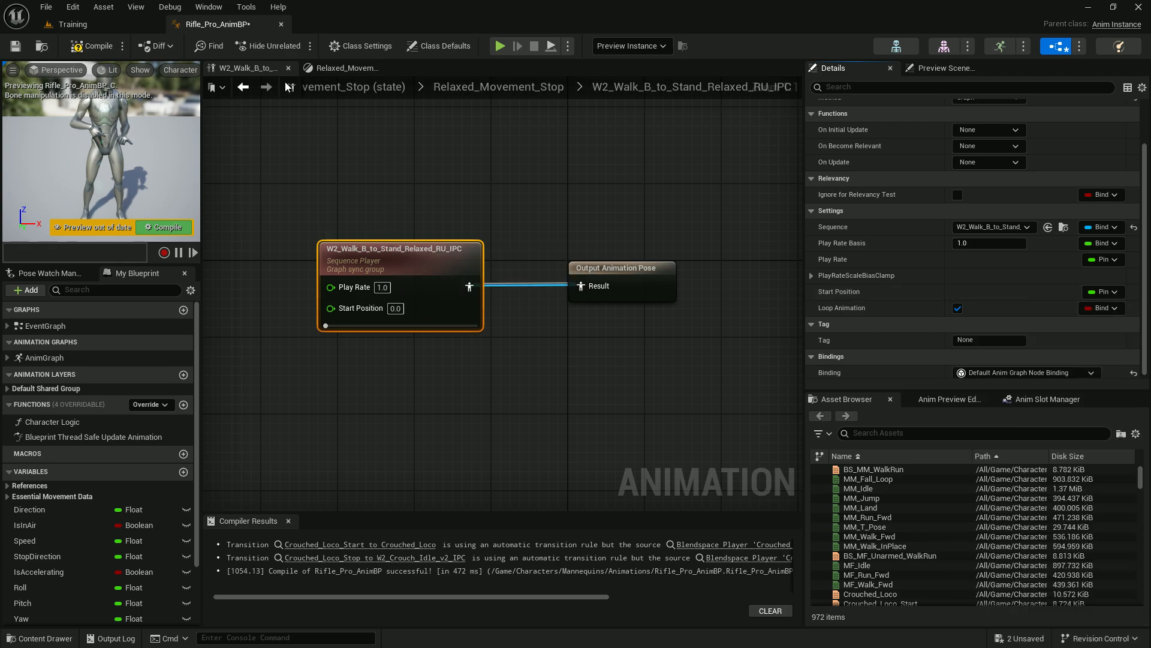
pyautogui.click(16, 47)
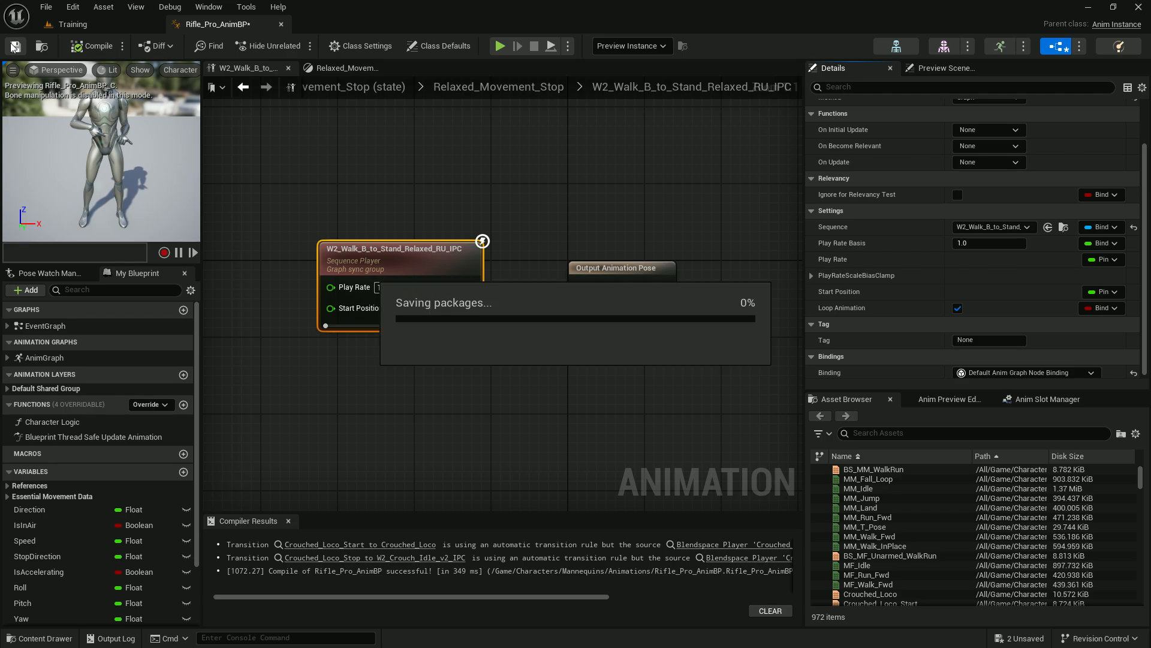
pyautogui.click(243, 87)
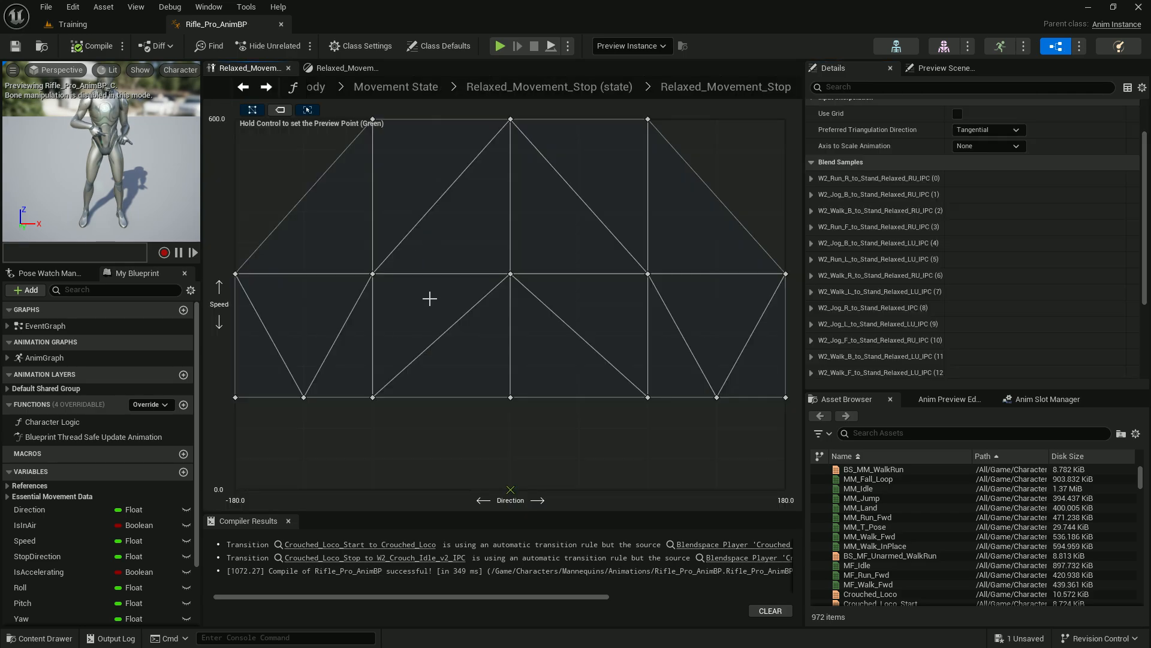
# Step: Open the W2_Walk_B_to_Stand_Relaxed_LU_IPC sample graph, inspect its player's animation asset, and close the animation editor
pyautogui.doubleClick(235, 397)
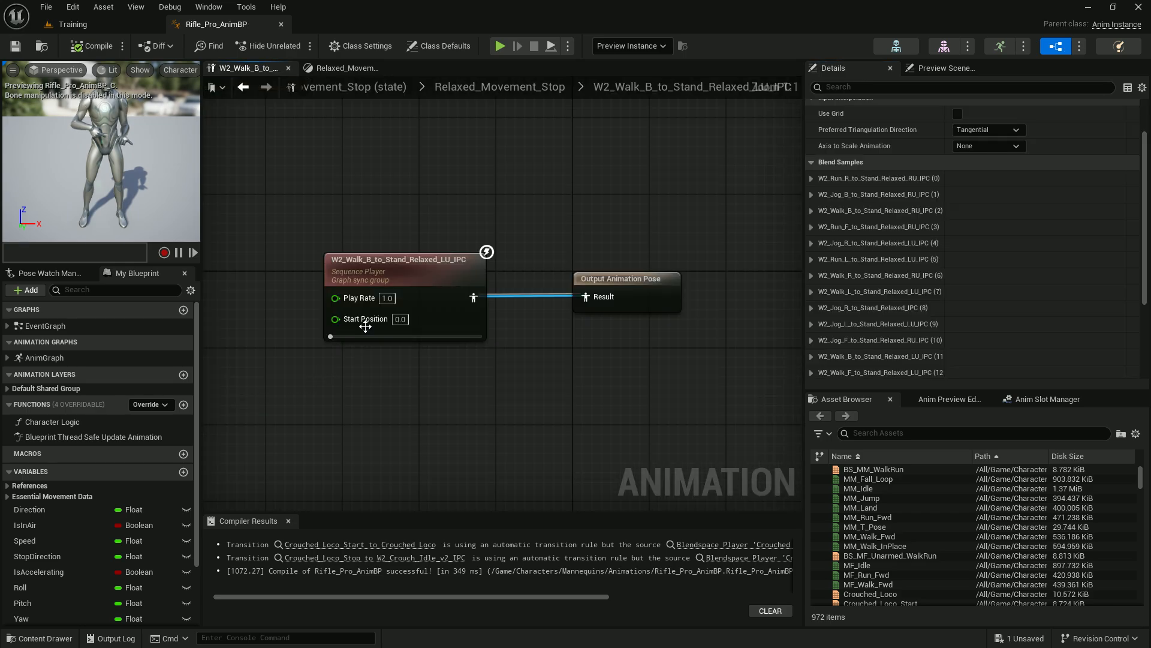
pyautogui.click(397, 280)
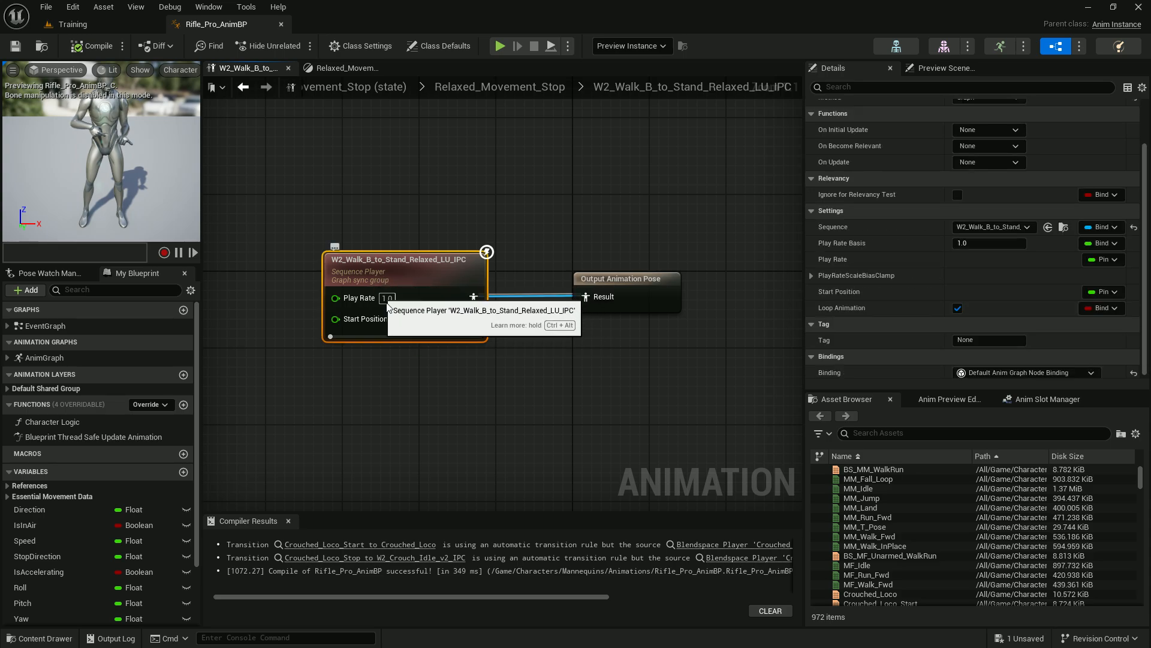
pyautogui.doubleClick(454, 281)
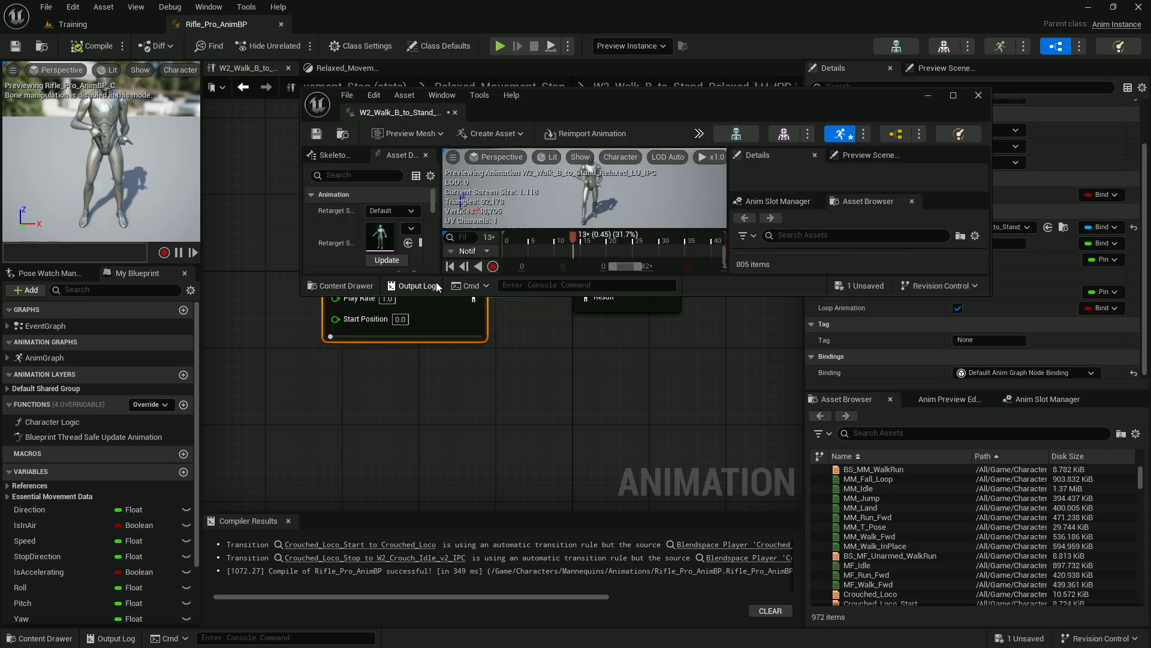
pyautogui.click(454, 115)
# Step: Play-test the Training level, moving and stopping the character in several directions, then end play and return to Rifle_Pro_AnimBP
pyautogui.click(104, 24)
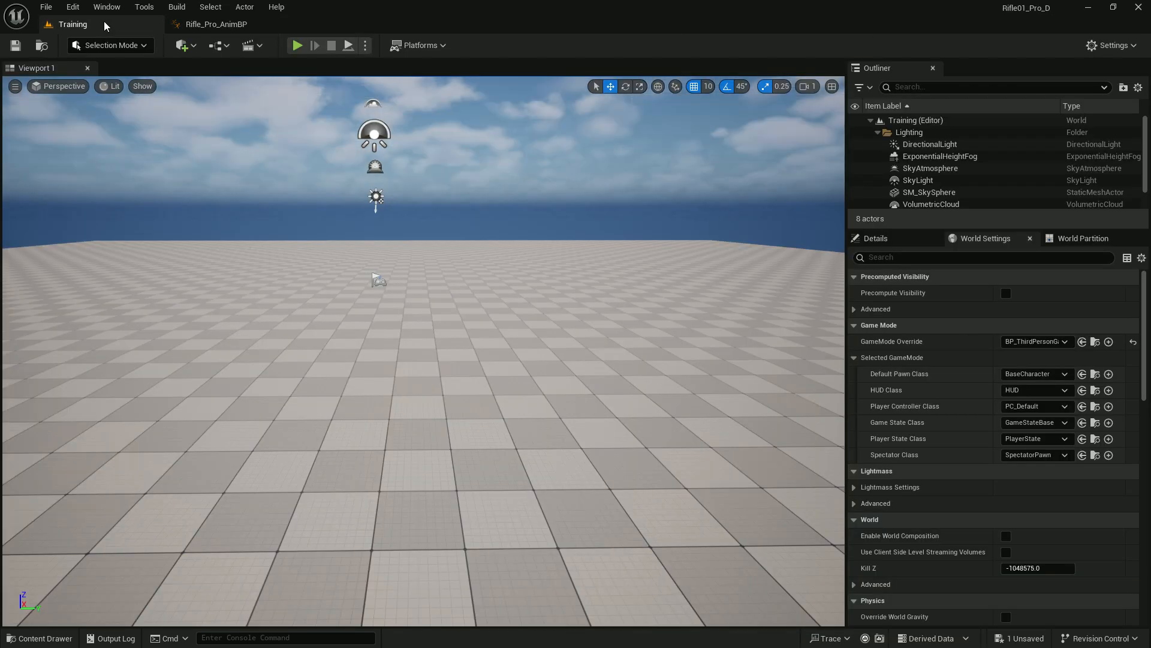
pyautogui.click(297, 46)
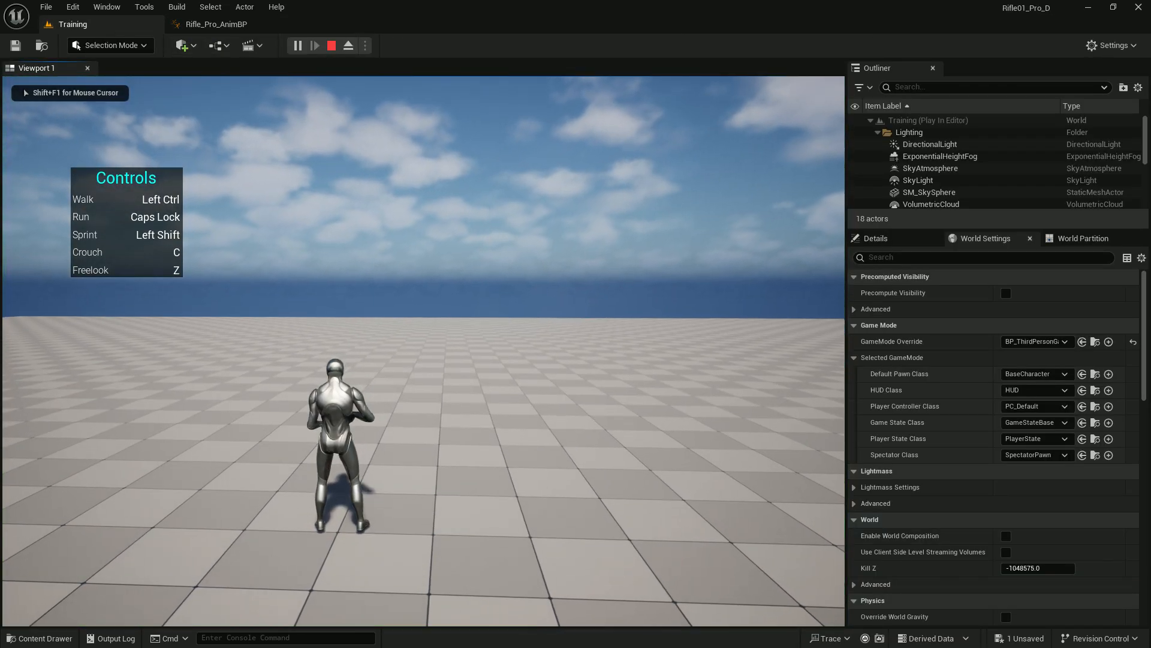
pyautogui.press('d')
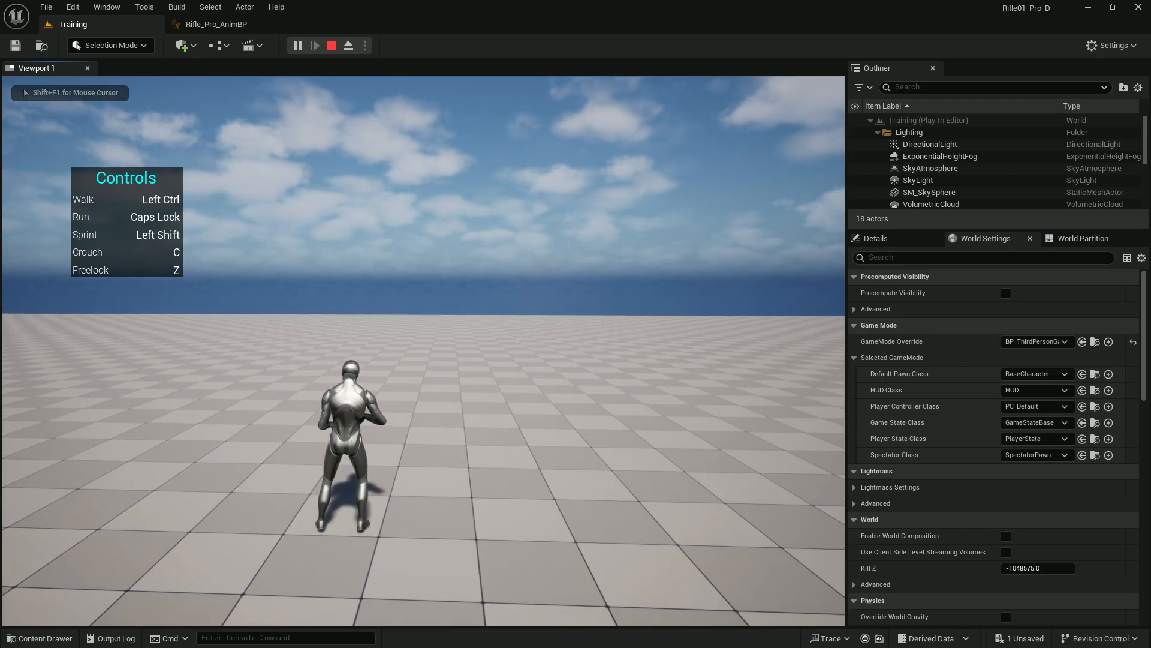
pyautogui.press('a')
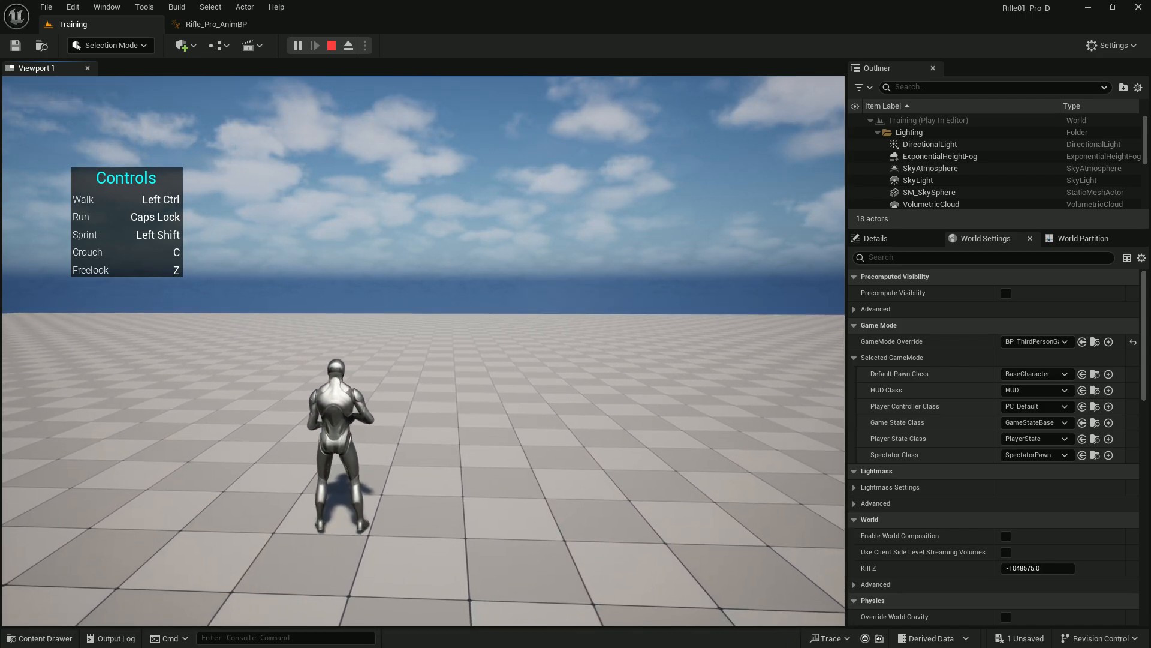
pyautogui.press('w')
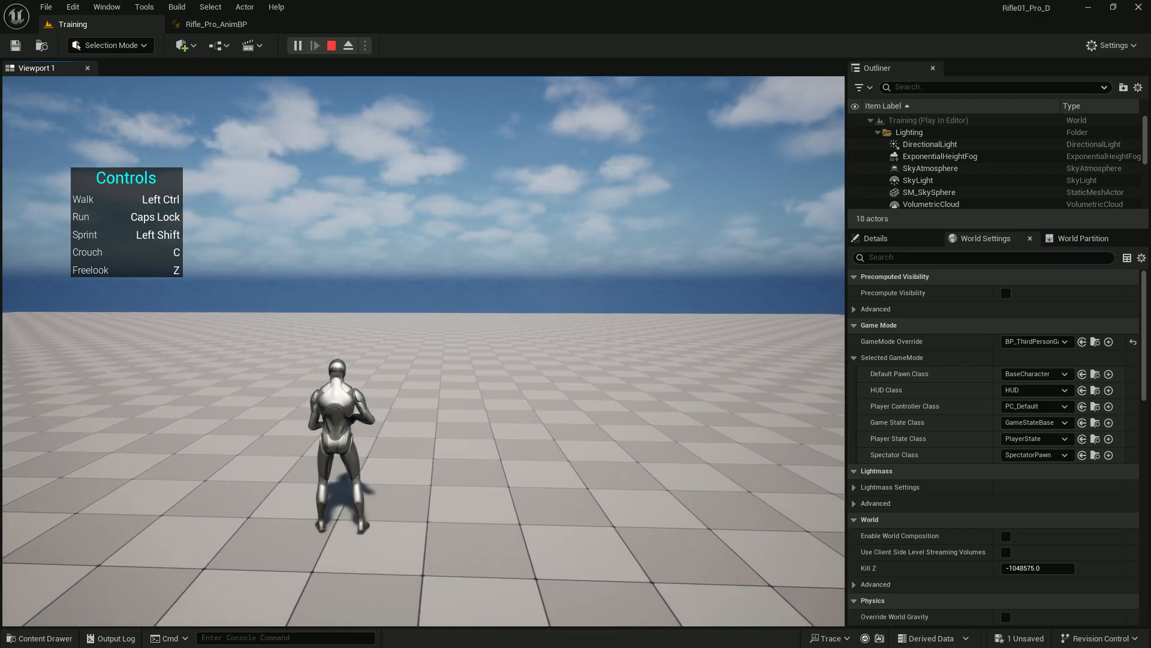
pyautogui.press('s')
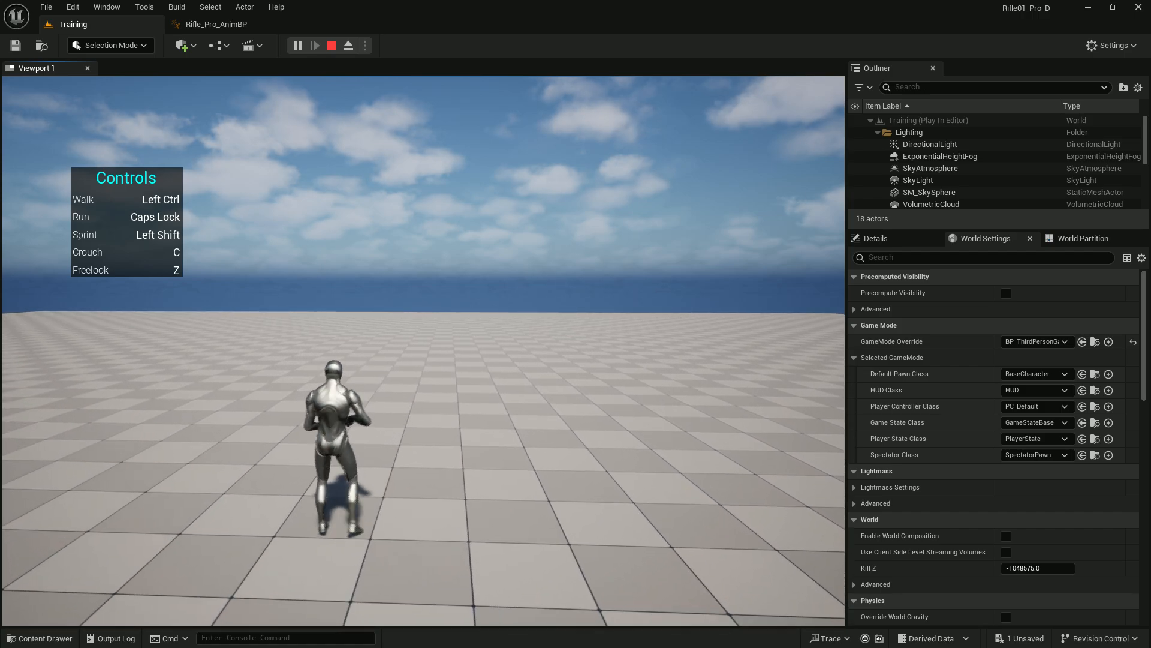
pyautogui.press('w')
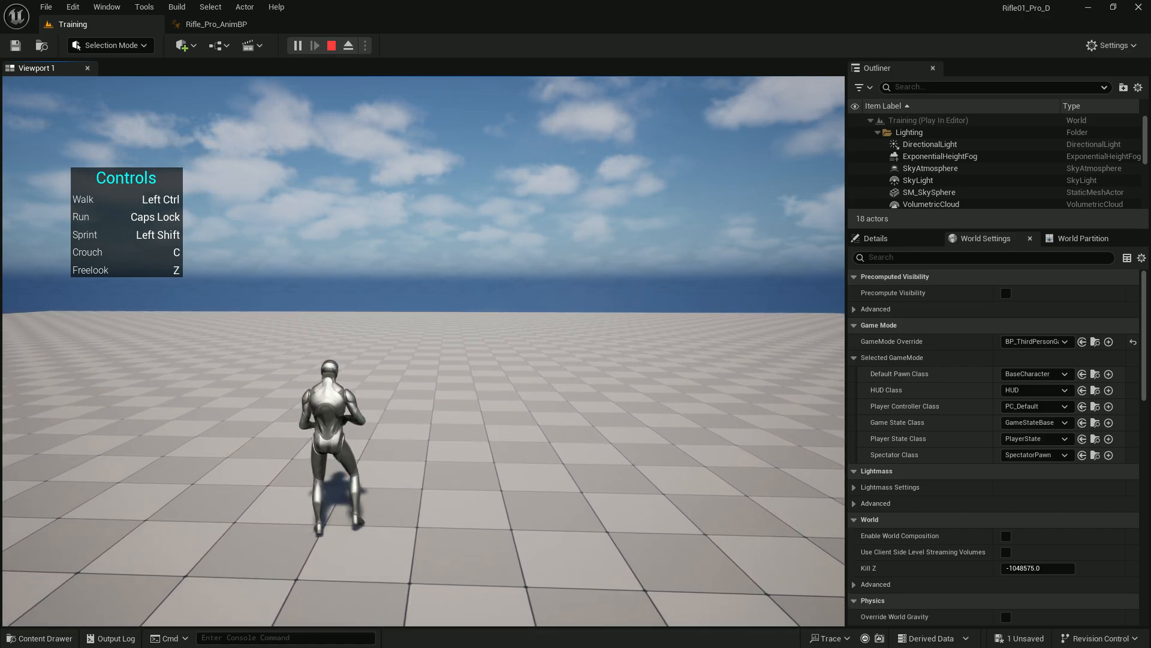
pyautogui.press('w')
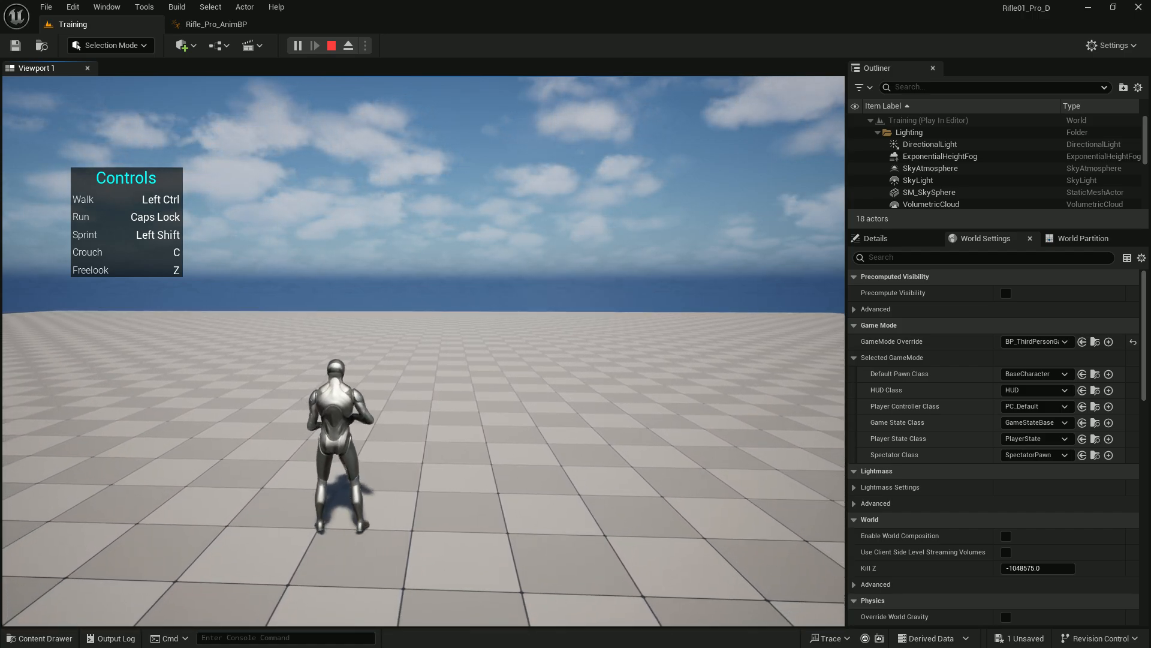
pyautogui.press('d')
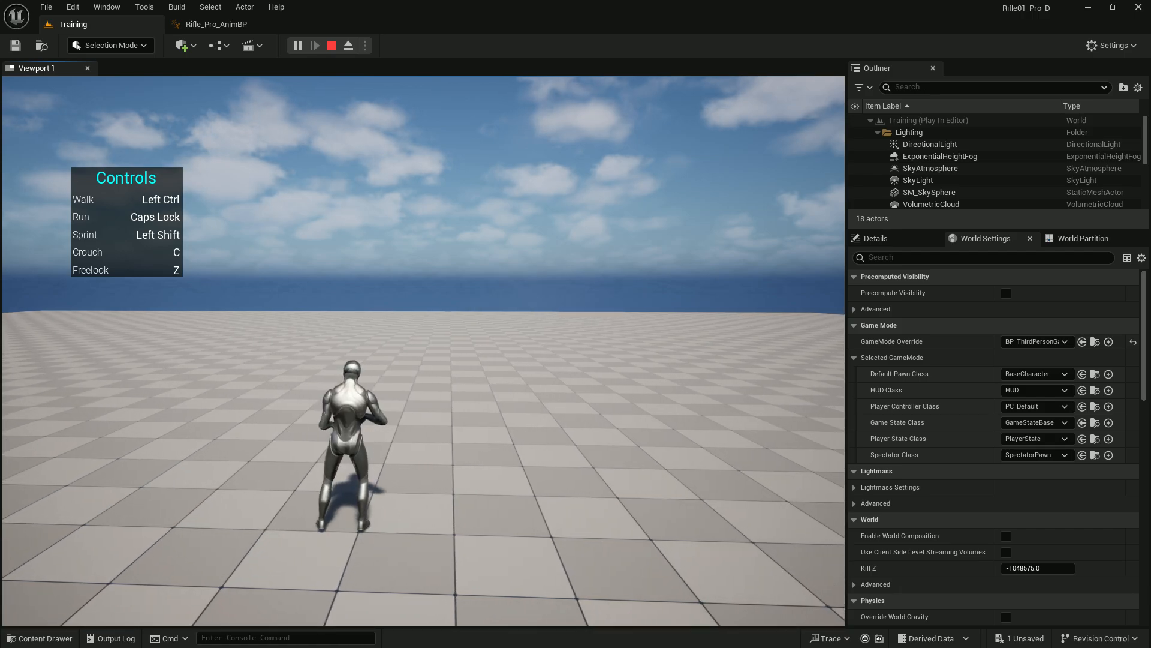
pyautogui.press('Escape')
pyautogui.click(210, 7)
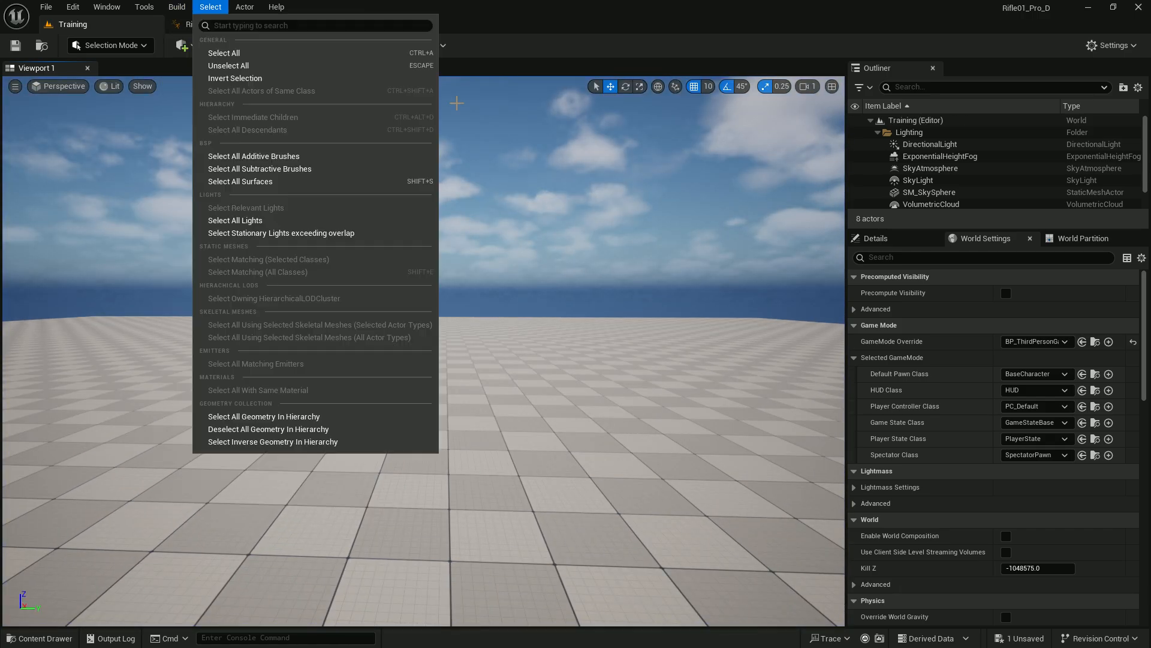
pyautogui.click(239, 26)
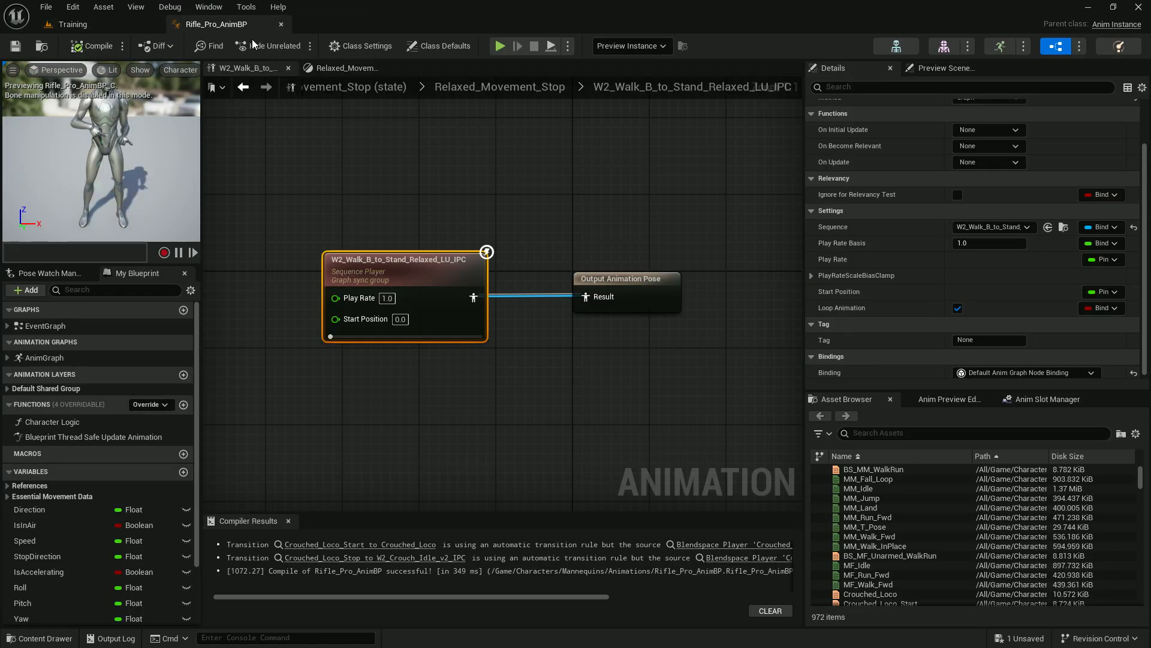
# Step: In the Relaxed_Movement_Stop state, add a Relaxed_Movement_Stop blendspace player from the assets and connect it to Output Animation Pose
pyautogui.click(535, 91)
pyautogui.click(487, 93)
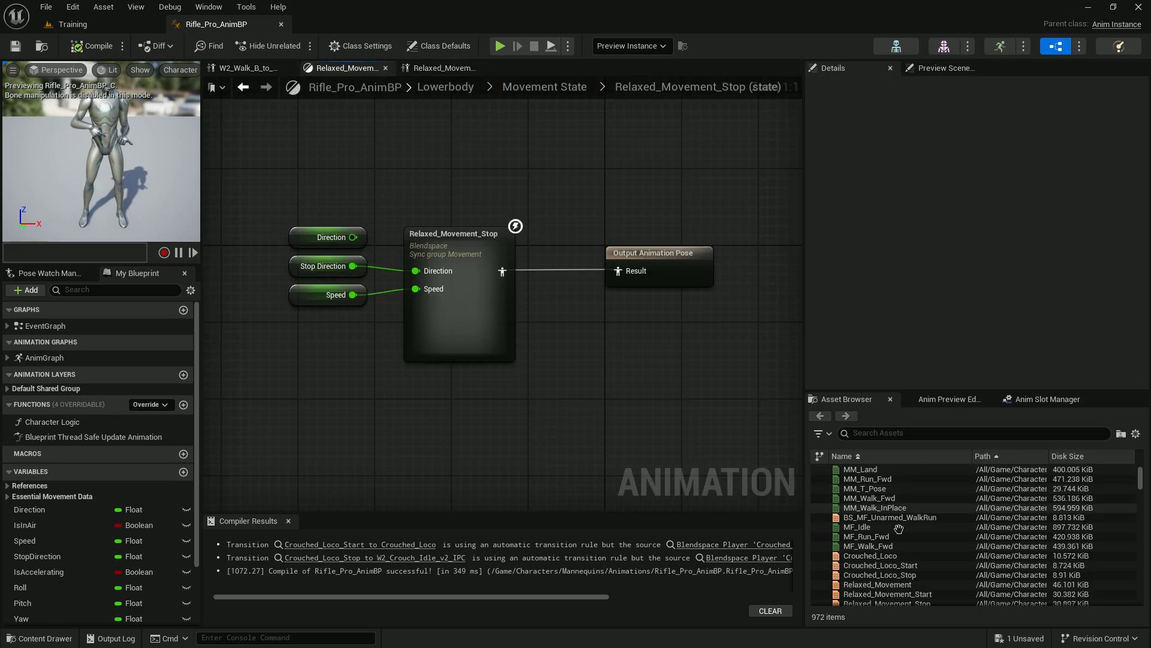
pyautogui.scroll(-2, 906, 552)
pyautogui.moveTo(915, 570)
pyautogui.scroll(-1, 914, 570)
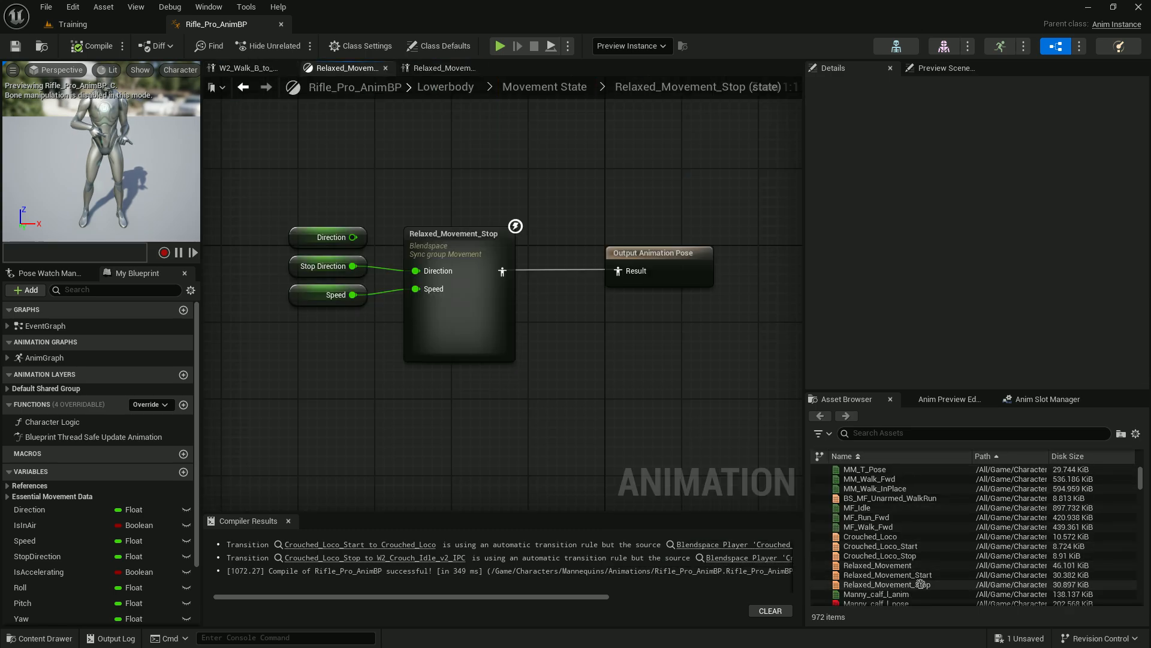
pyautogui.moveTo(887, 584); pyautogui.dragTo(419, 148)
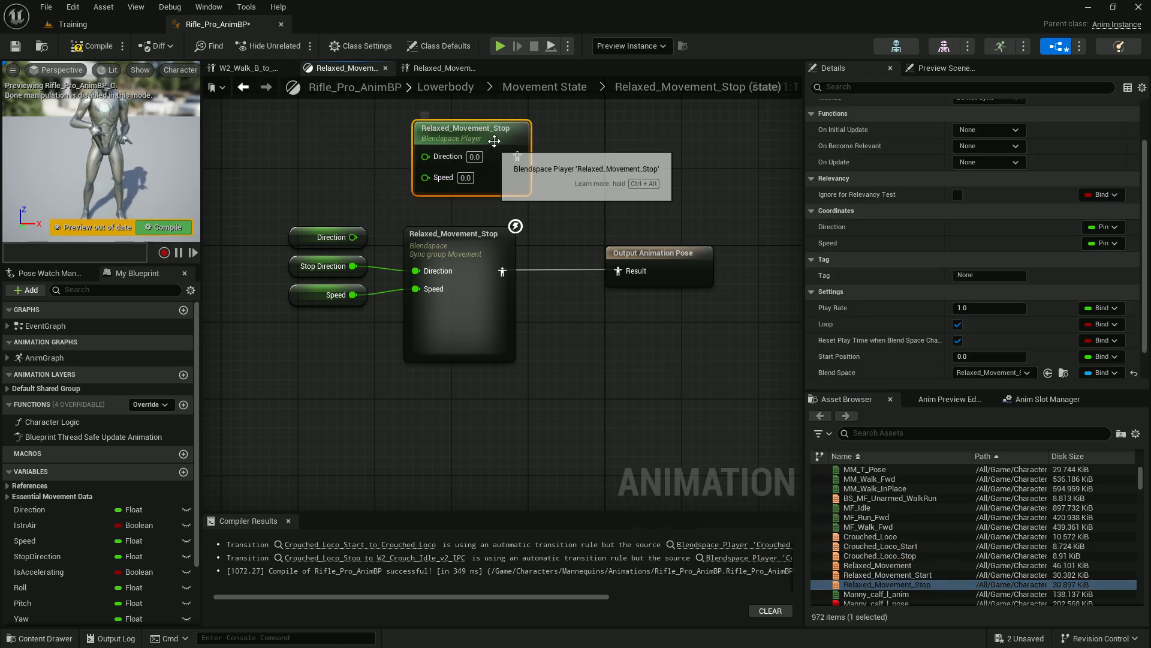
pyautogui.moveTo(498, 167); pyautogui.dragTo(623, 155)
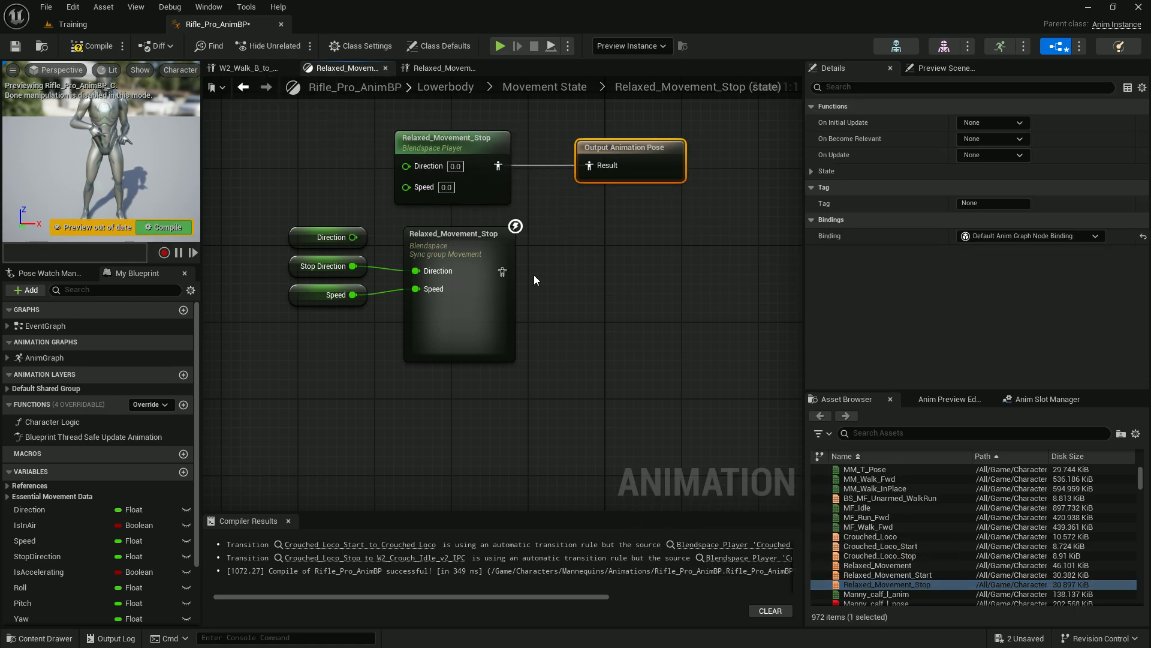
# Step: Delete the unused Direction node, wire Stop Direction and Speed into the new Relaxed_Movement_Stop blendspace player, and compile and save
pyautogui.moveTo(435, 299); pyautogui.dragTo(501, 413, button='right')
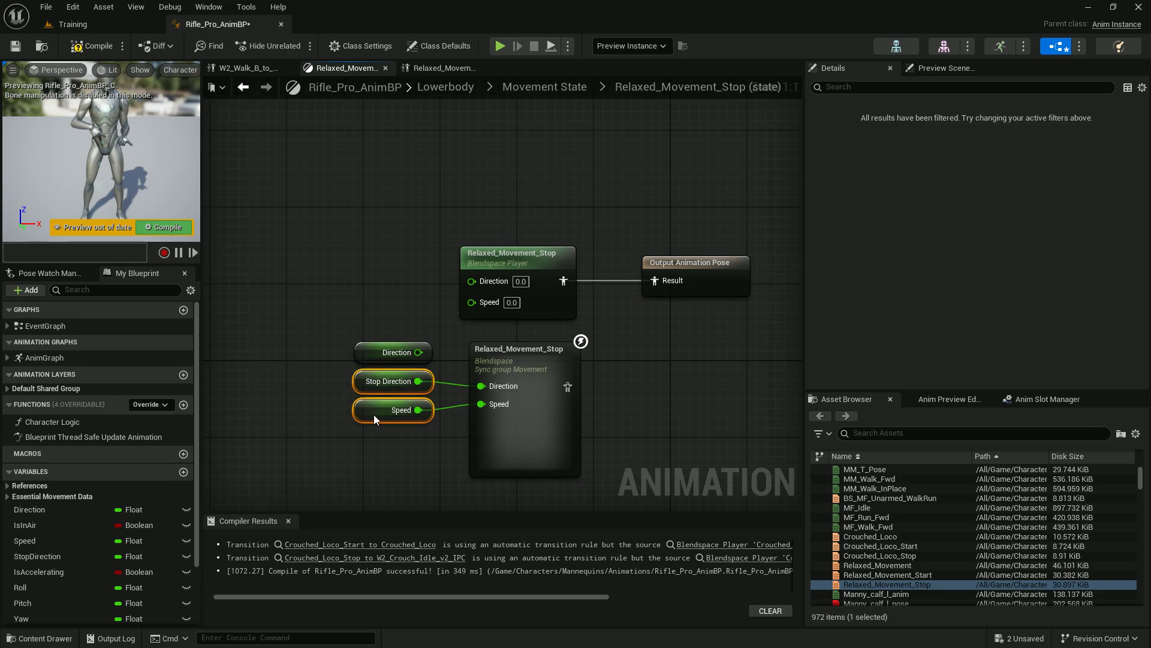
pyautogui.moveTo(373, 415); pyautogui.dragTo(386, 263)
pyautogui.click(373, 345)
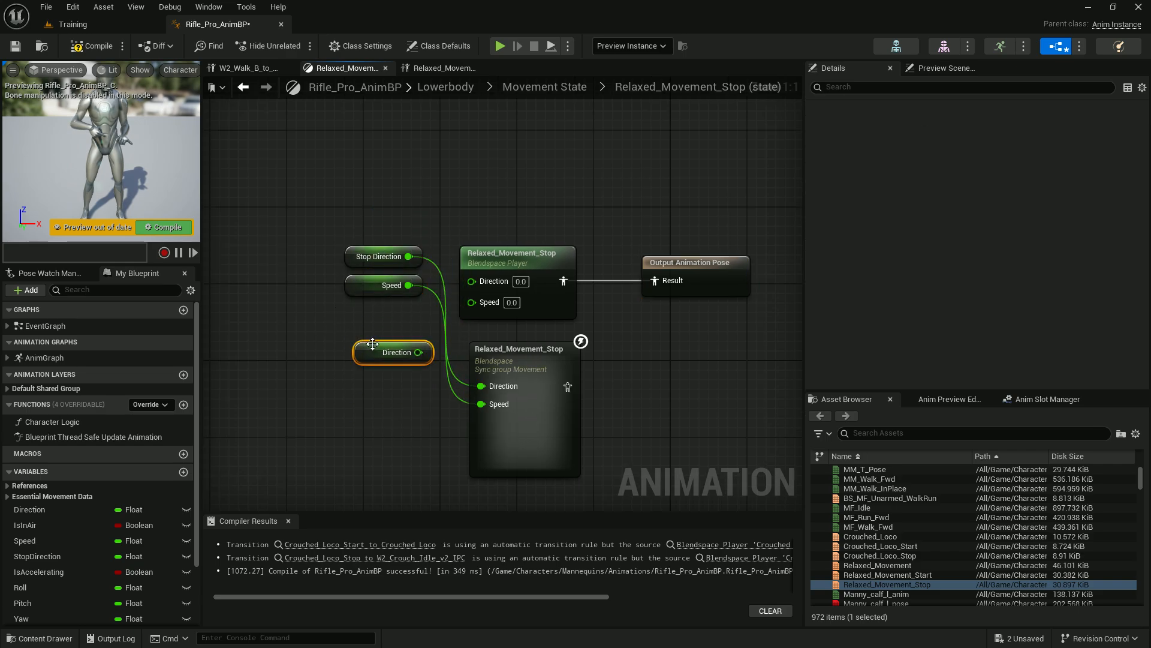
pyautogui.press('Delete')
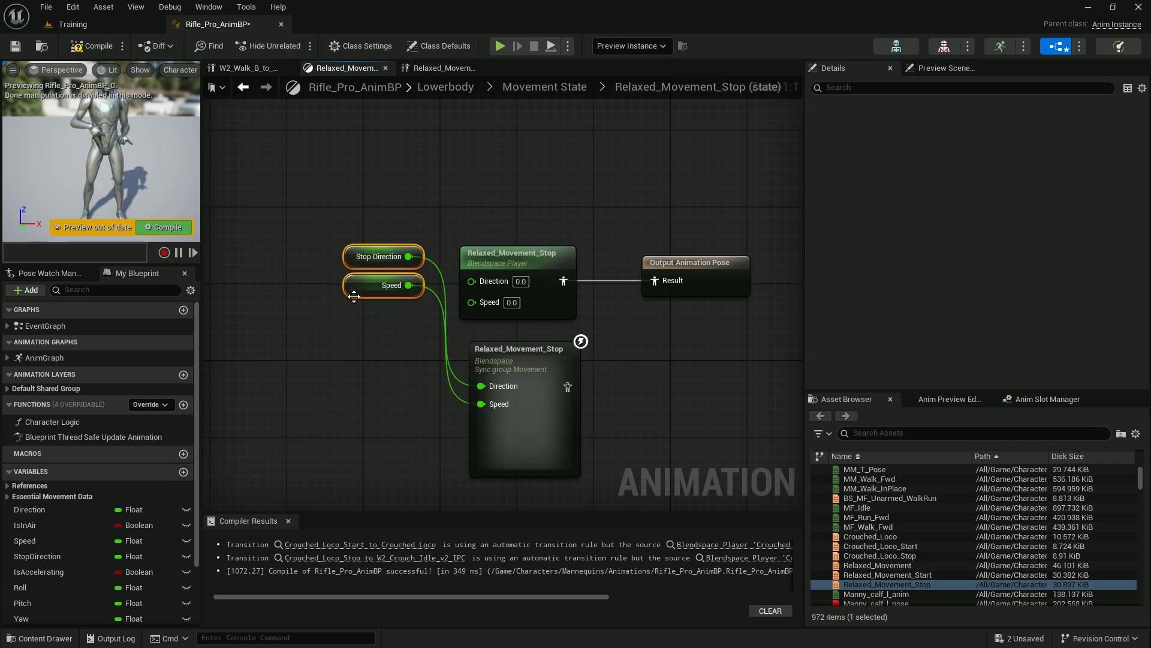
pyautogui.moveTo(418, 276); pyautogui.dragTo(427, 305)
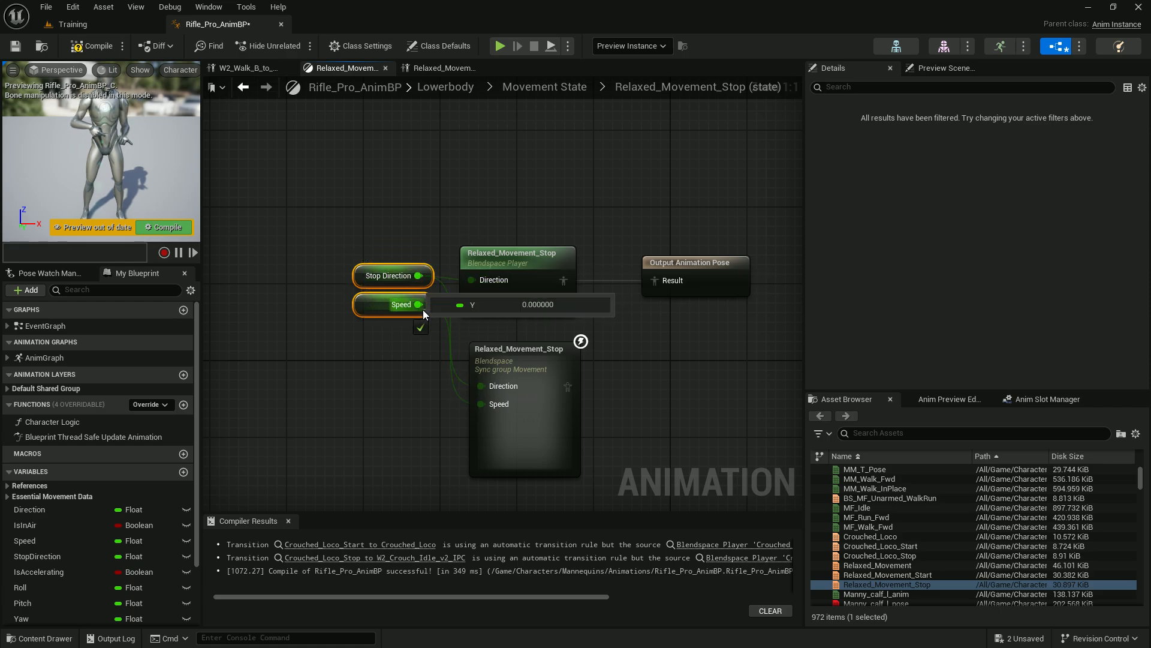
pyautogui.click(542, 211)
pyautogui.click(14, 47)
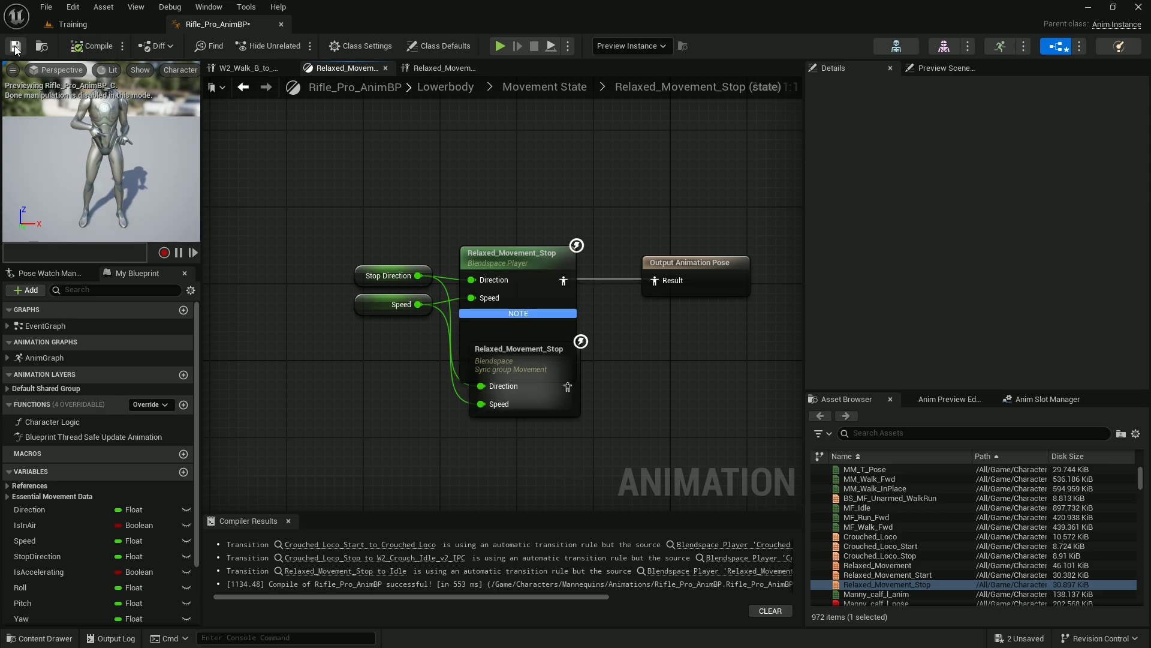
# Step: Move the old Relaxed_Movement_Stop blend space graph node aside, break its Direction and Speed links, and compile and save
pyautogui.click(107, 21)
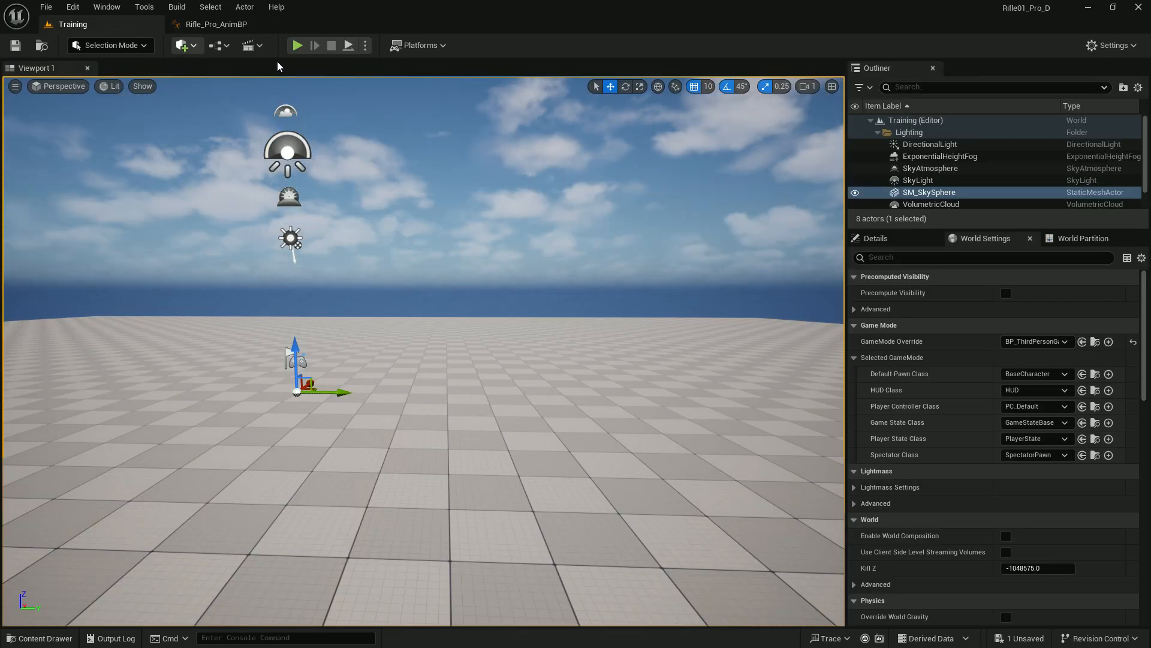
pyautogui.click(235, 25)
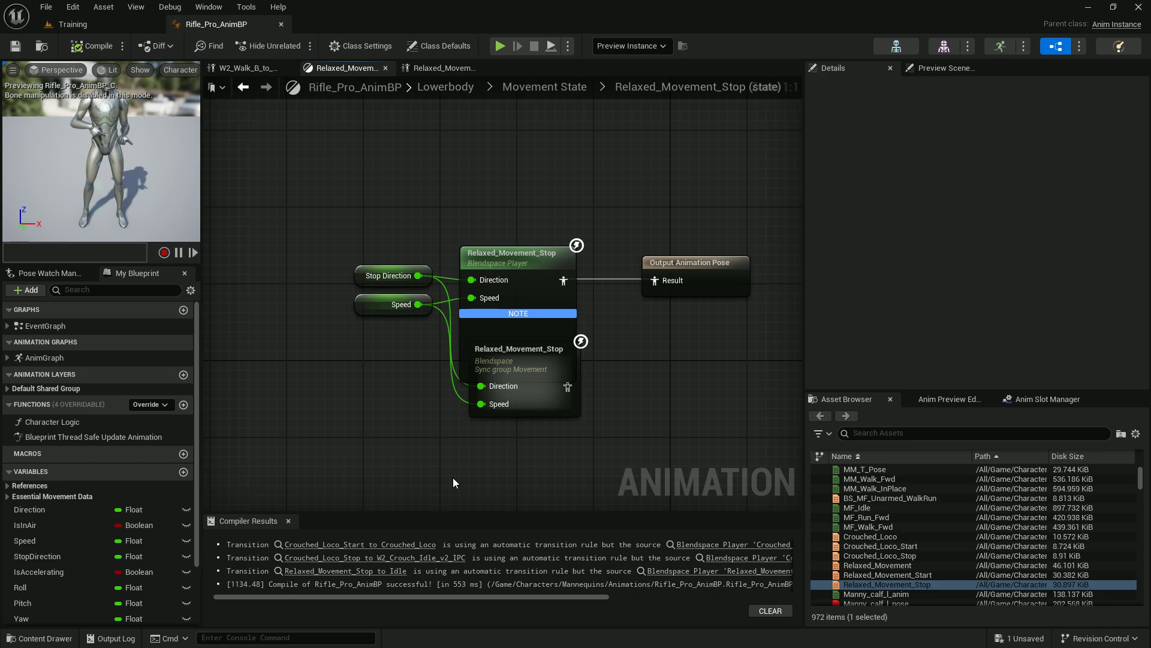
pyautogui.moveTo(534, 408); pyautogui.dragTo(390, 433)
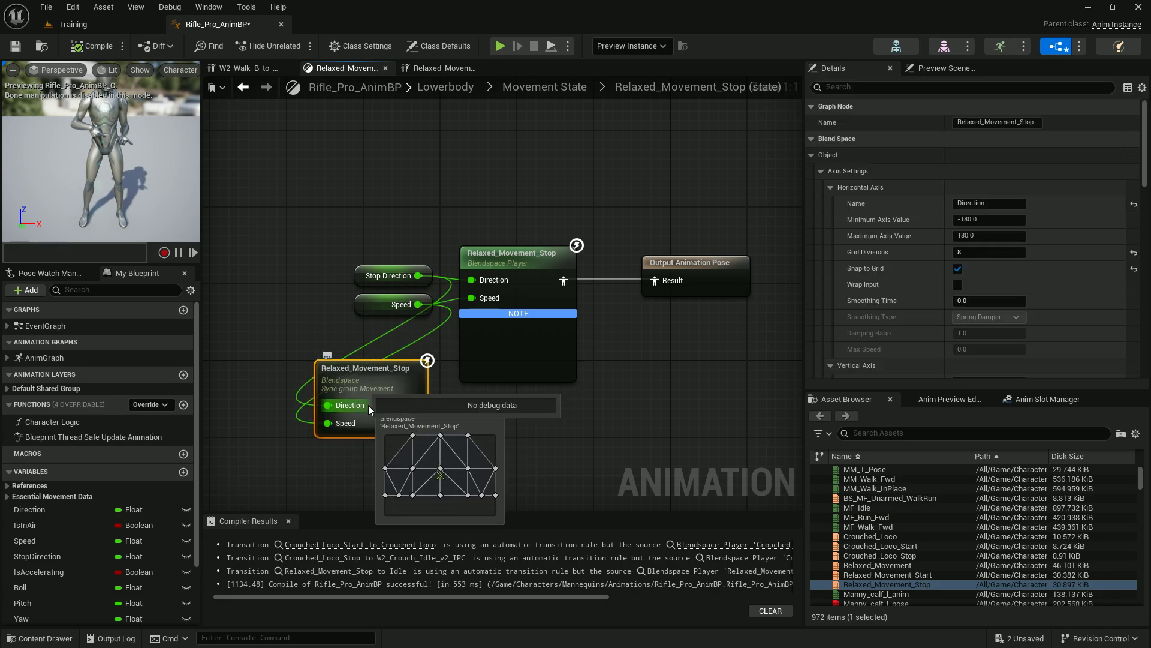
pyautogui.keyDown('alt'); pyautogui.click(328, 407); pyautogui.keyUp('alt')
pyautogui.keyDown('alt'); pyautogui.click(327, 427); pyautogui.keyUp('alt')
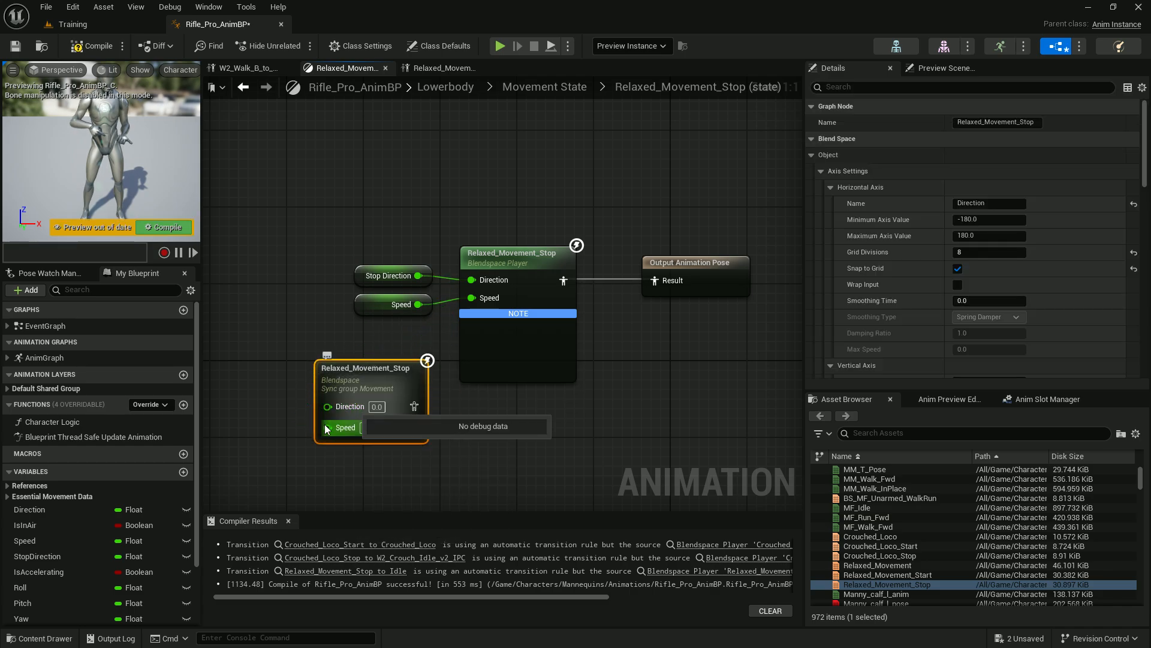
pyautogui.click(16, 47)
# Step: Play-test the Training level by moving the character forward and left to check the stop animations, then end play
pyautogui.click(131, 31)
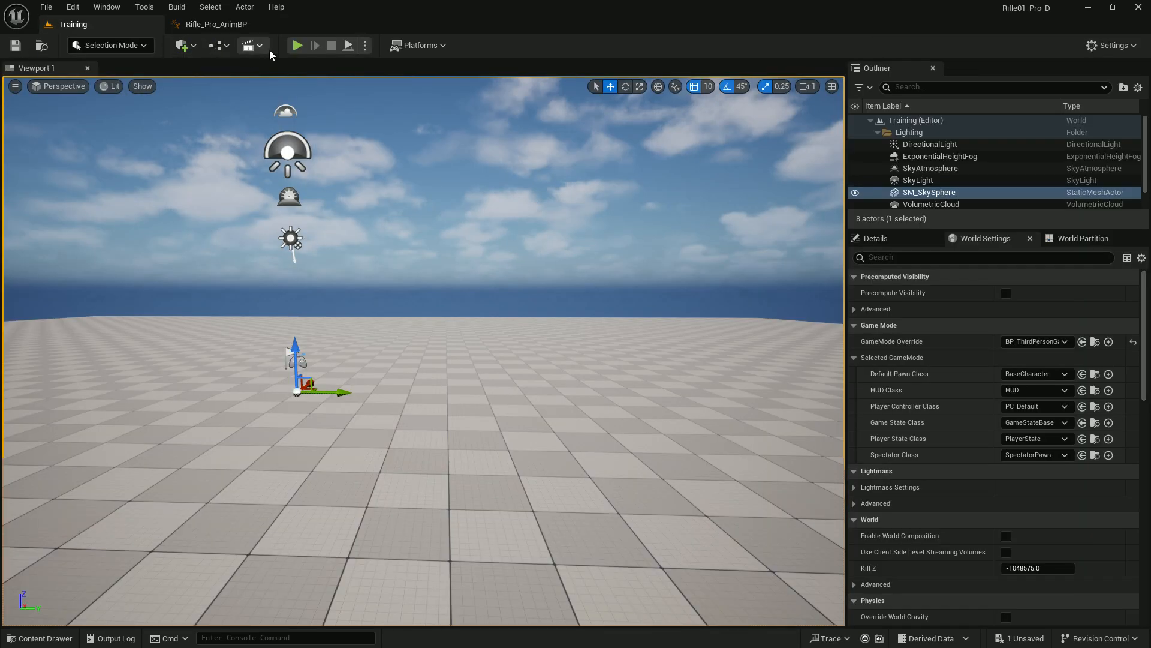
pyautogui.click(298, 45)
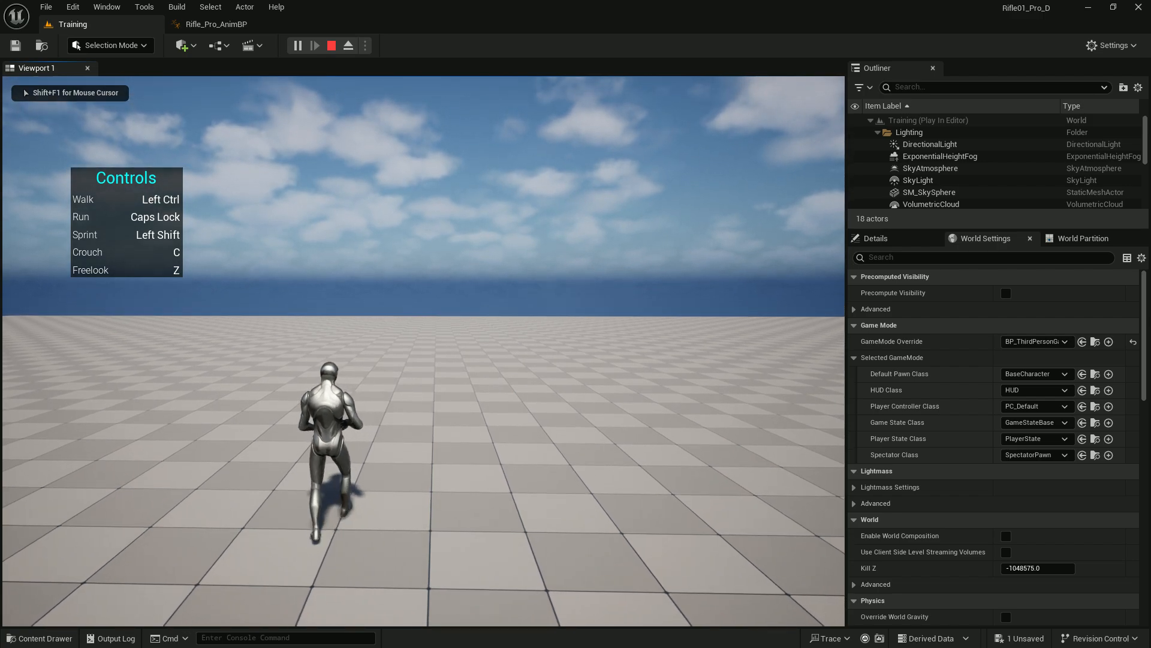
pyautogui.press('w')
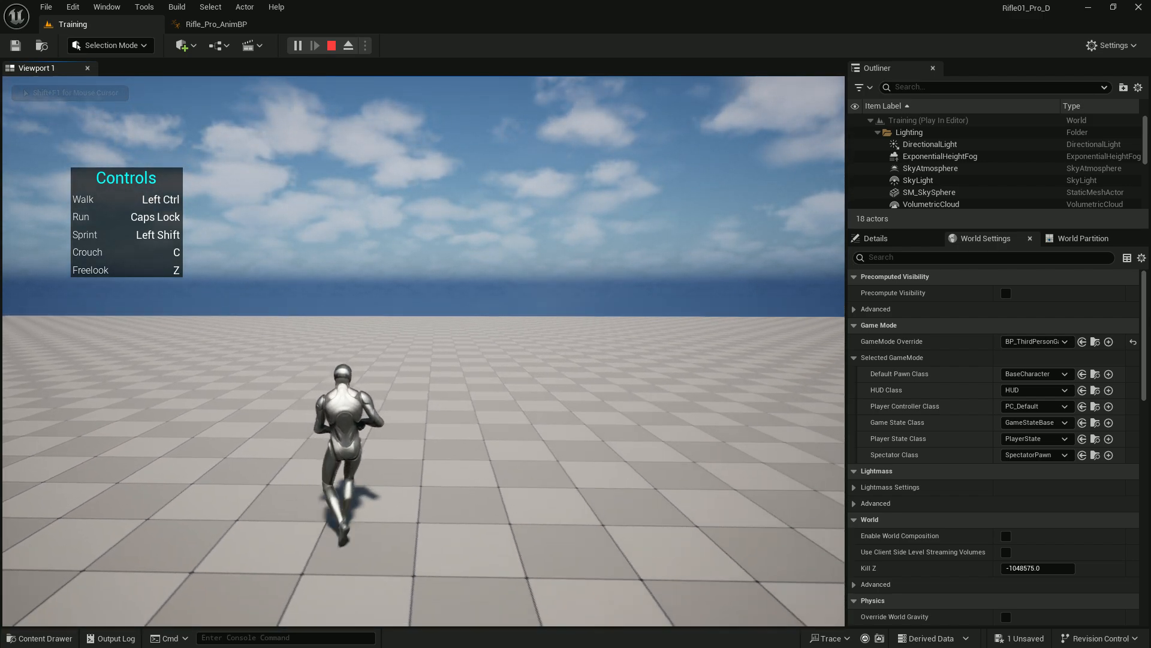
pyautogui.press('a')
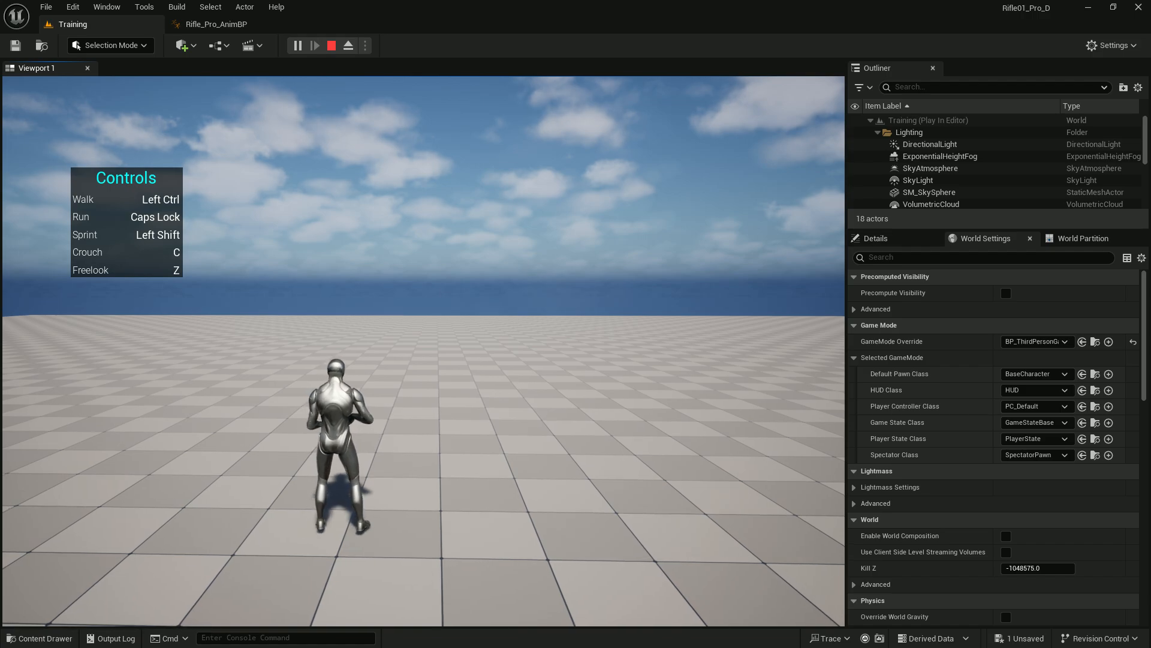
pyautogui.press('Escape')
# Step: Open the Relaxed_Movement_Stop to Idle transition rule in Rifle_Pro_AnimBP and add a Time Remaining (ratio) node for Relaxed_Movement_Stop
pyautogui.click(233, 26)
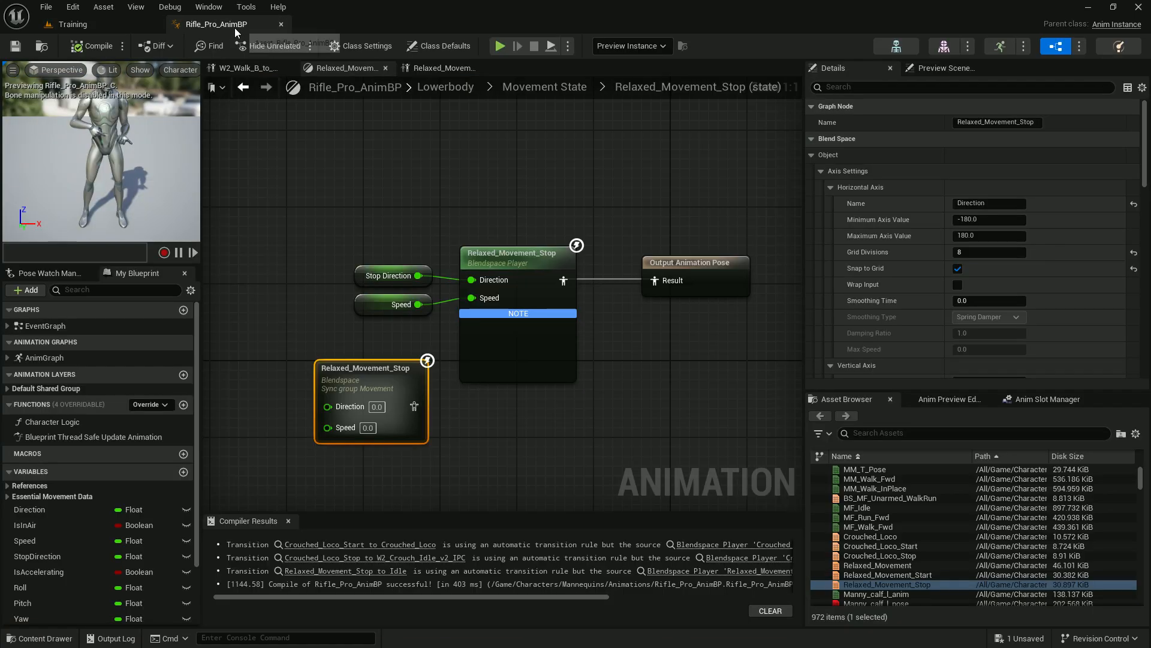
pyautogui.click(521, 86)
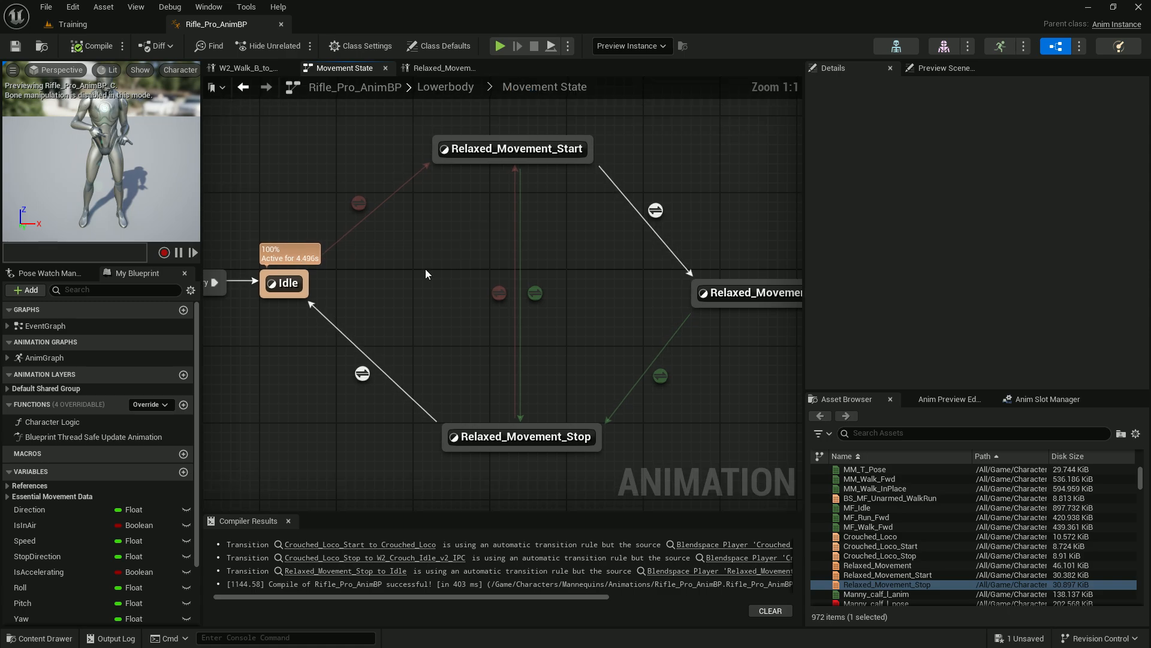
pyautogui.click(361, 374)
pyautogui.doubleClick(361, 374)
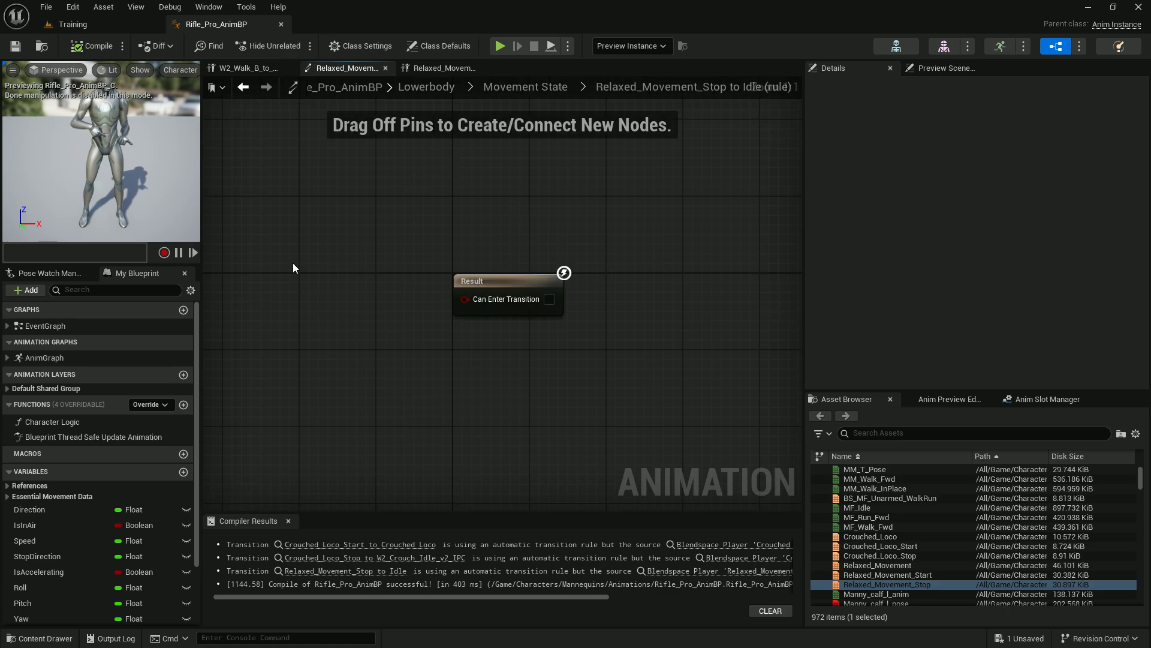
pyautogui.rightClick(277, 269)
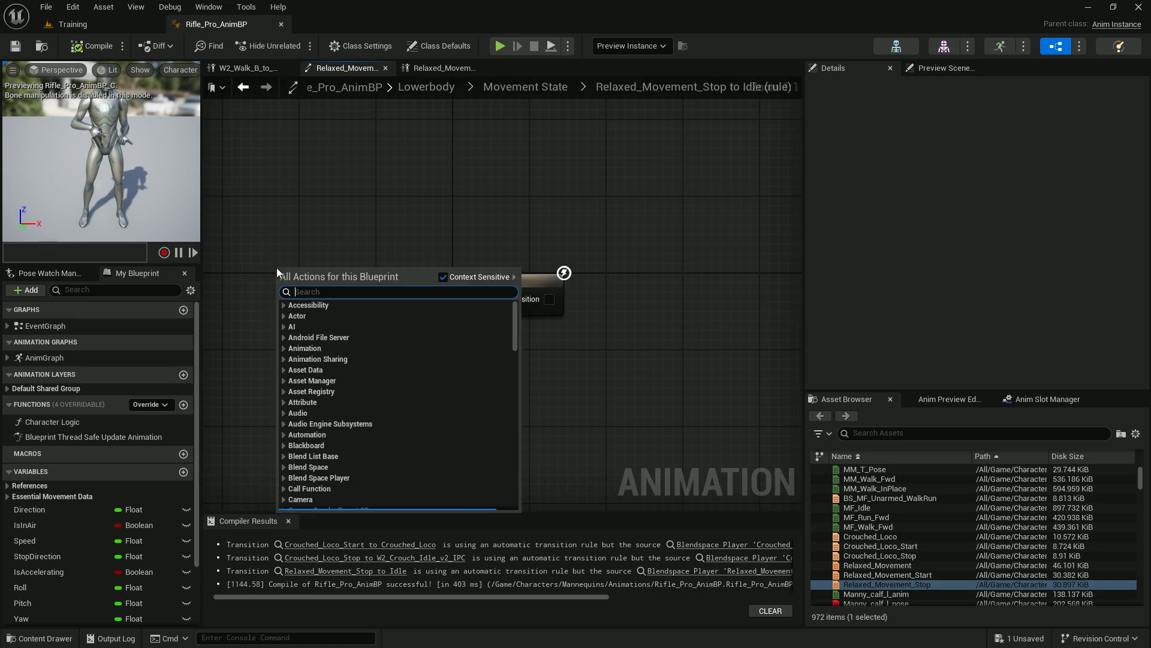
pyautogui.write('ratio')
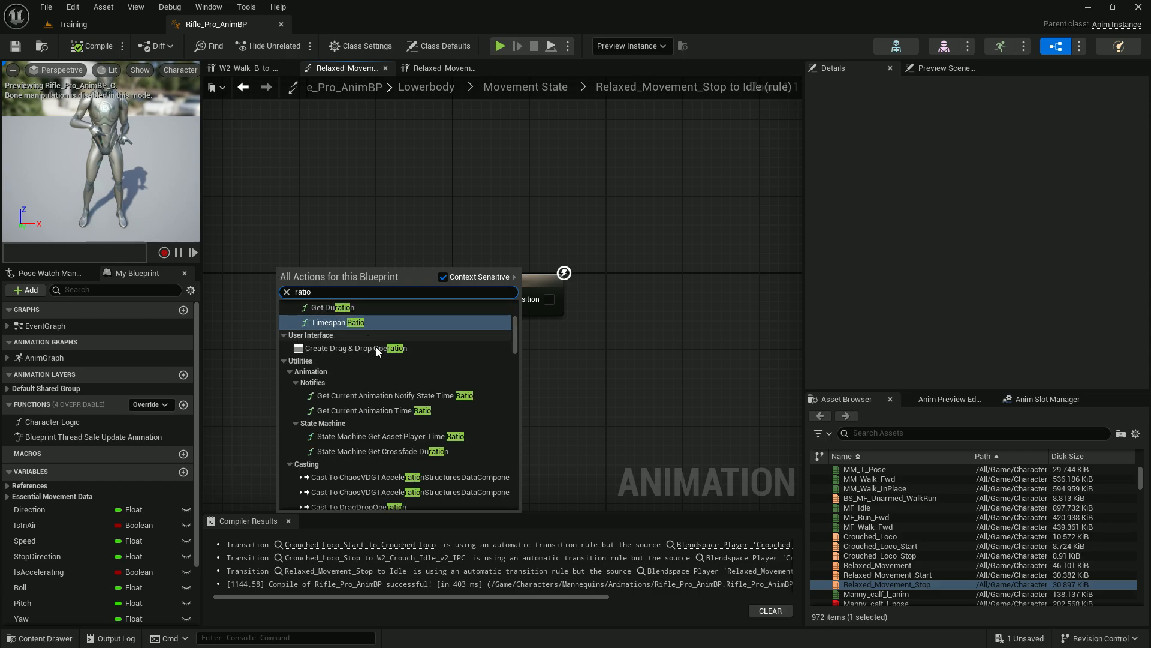
pyautogui.scroll(5, 398, 372)
pyautogui.click(400, 343)
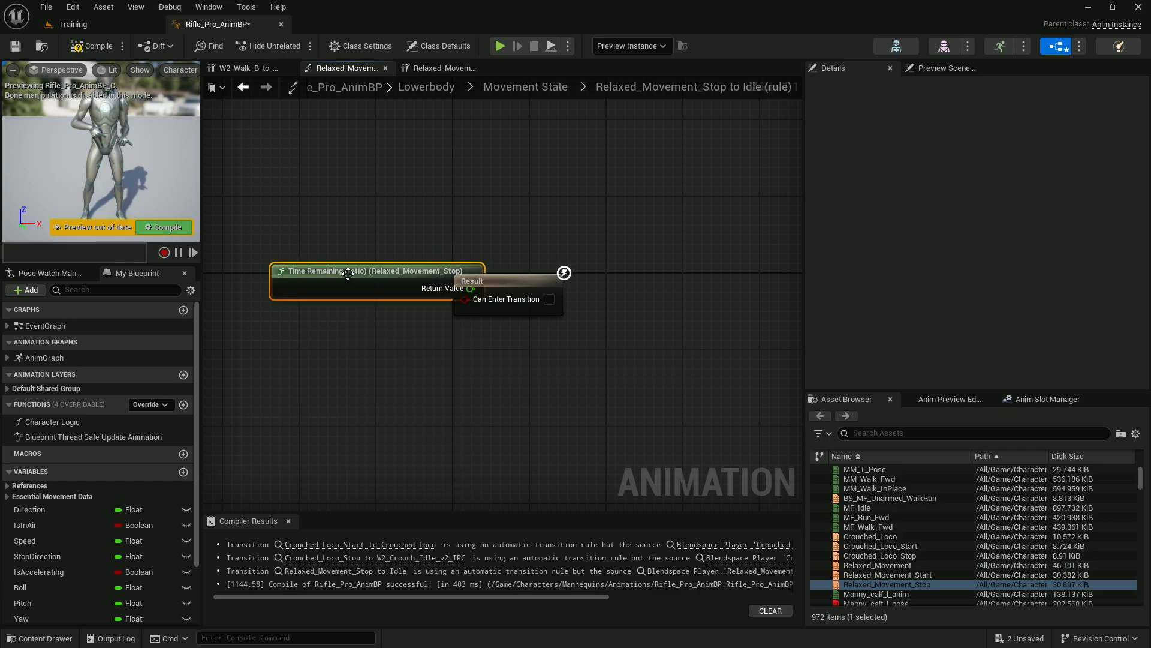
# Step: Feed the Time Remaining (ratio) value into a new less-than node and connect its output to Can Enter Transition
pyautogui.moveTo(287, 273); pyautogui.dragTo(207, 274)
pyautogui.moveTo(304, 297); pyautogui.dragTo(380, 329)
pyautogui.write('<')
pyautogui.click(455, 402)
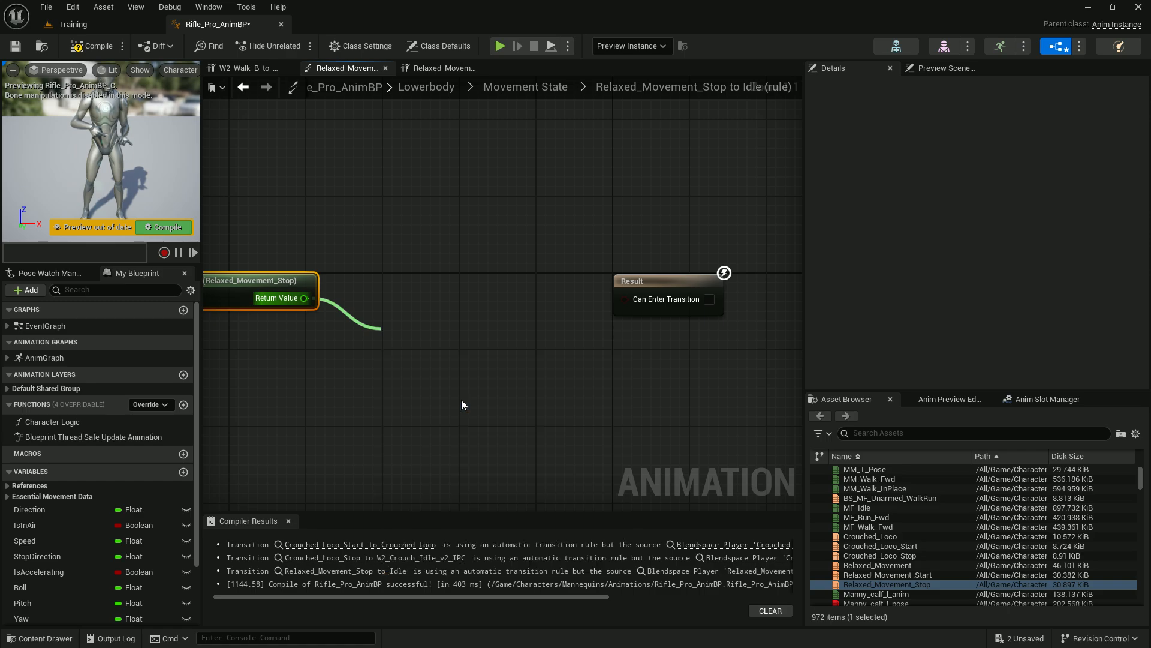
pyautogui.moveTo(452, 343); pyautogui.dragTo(628, 303)
pyautogui.moveTo(441, 325); pyautogui.dragTo(500, 288)
pyautogui.click(324, 279)
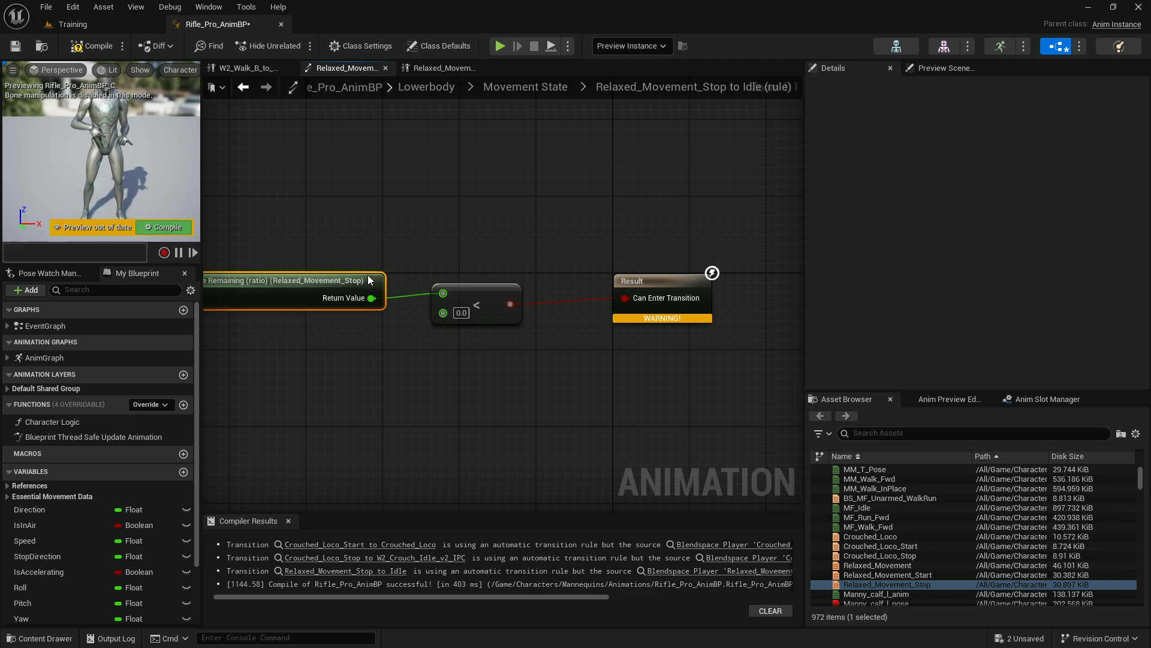
# Step: Set the less-than node's comparison value to 0.6, and compile and save the animation blueprint
pyautogui.click(460, 313)
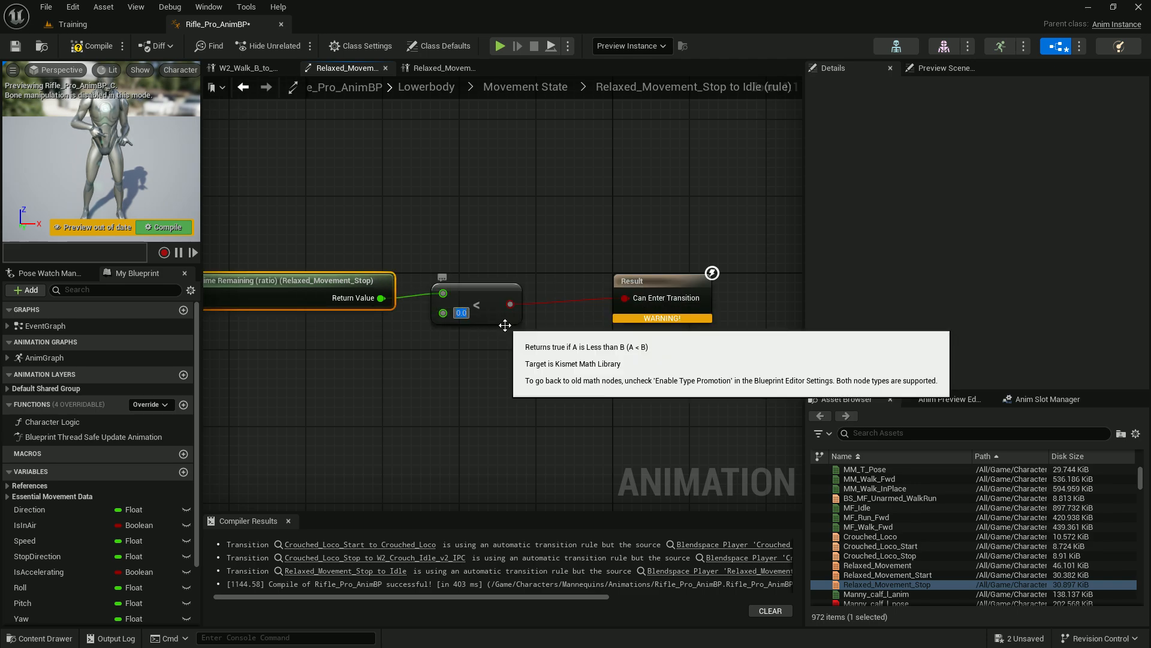
pyautogui.write('.6')
pyautogui.click(469, 252)
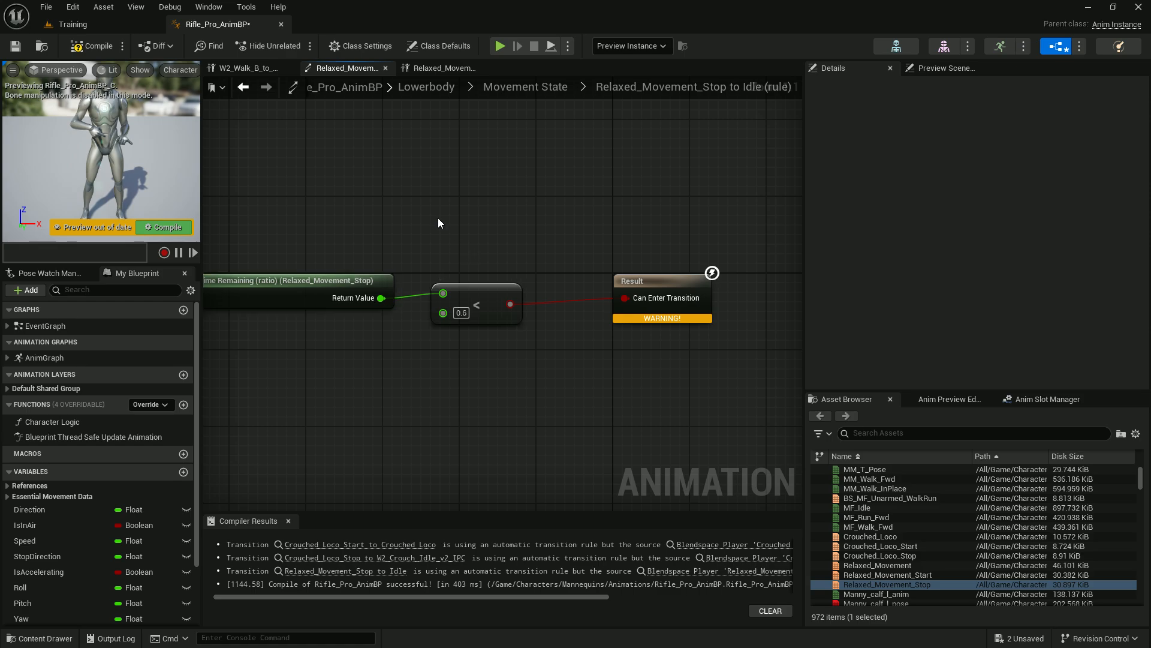
pyautogui.click(84, 47)
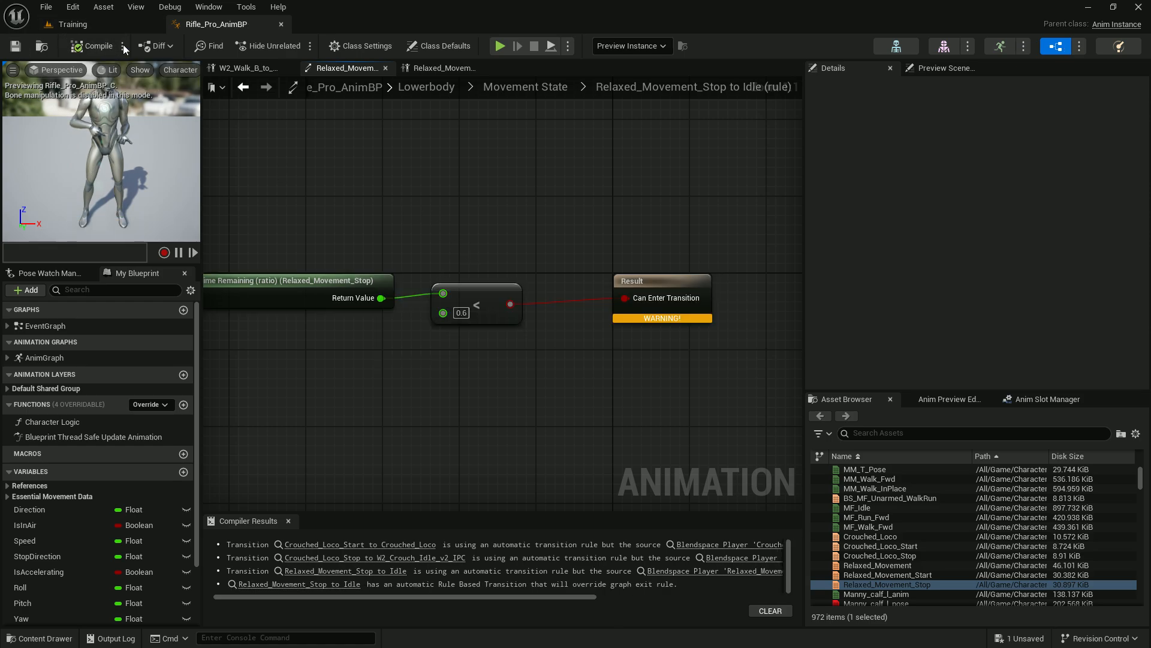
# Step: Play-test the Training level by moving the character forward several times to check the stop-to-idle blend, and end play
pyautogui.click(92, 30)
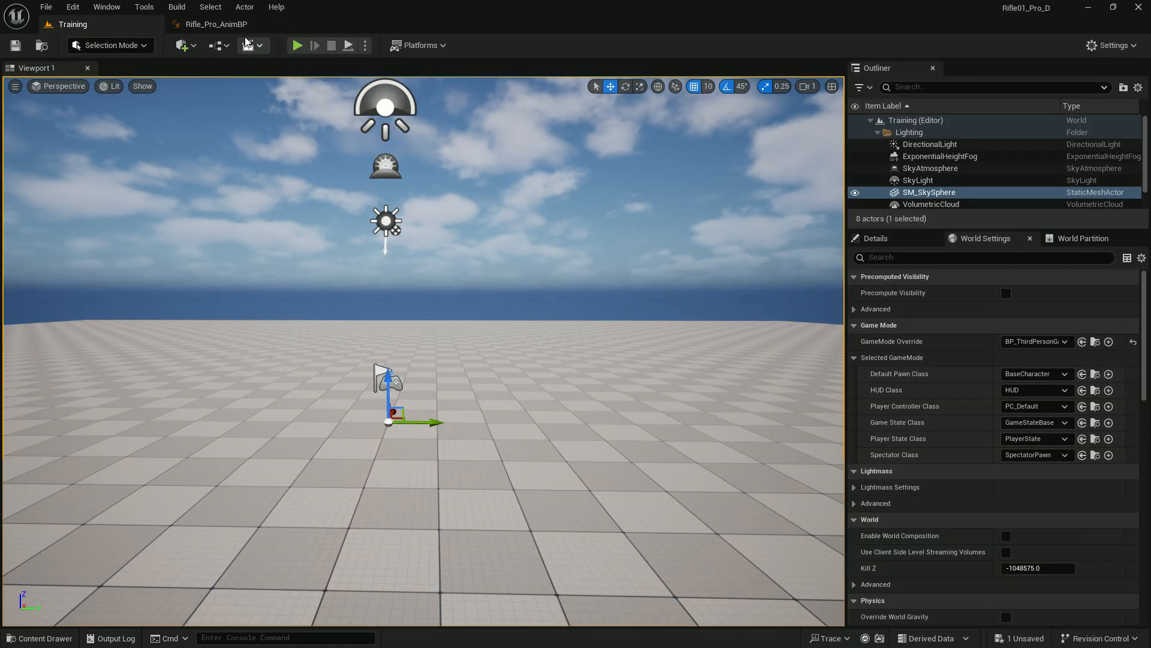
pyautogui.click(297, 46)
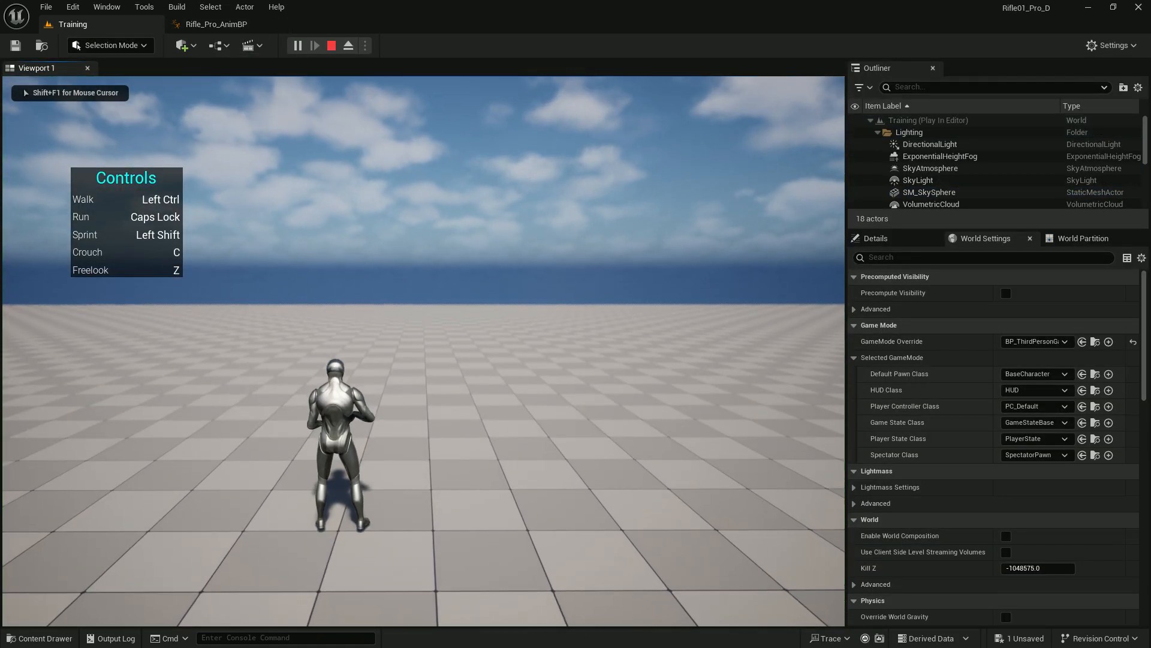
pyautogui.press('w')
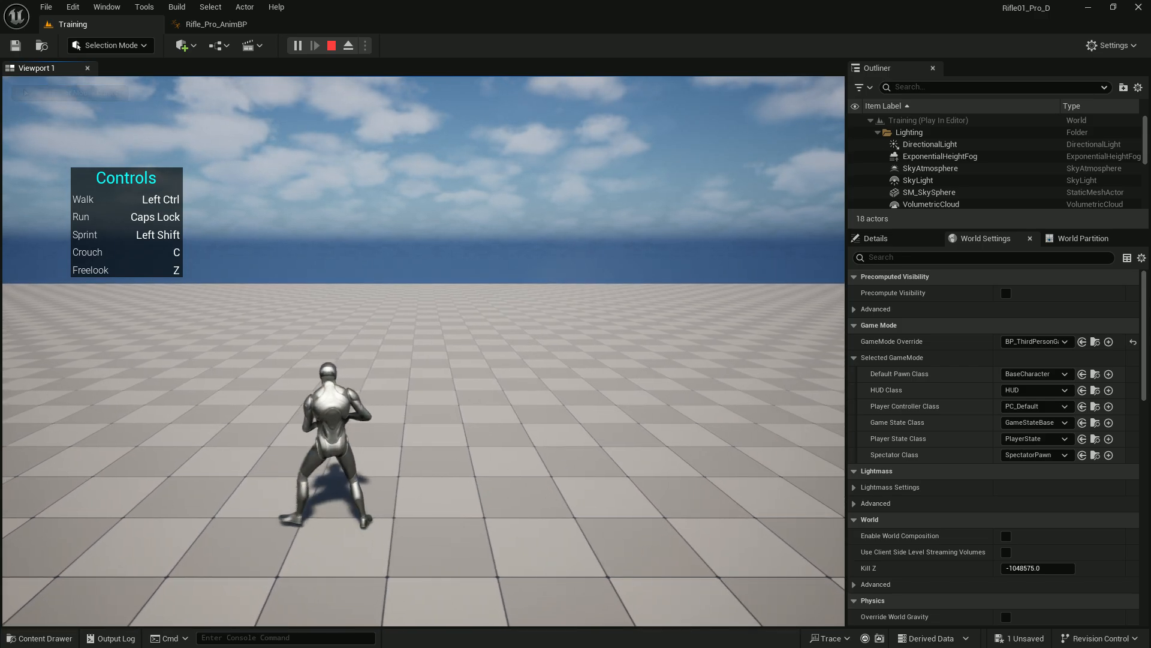
pyautogui.press('w')
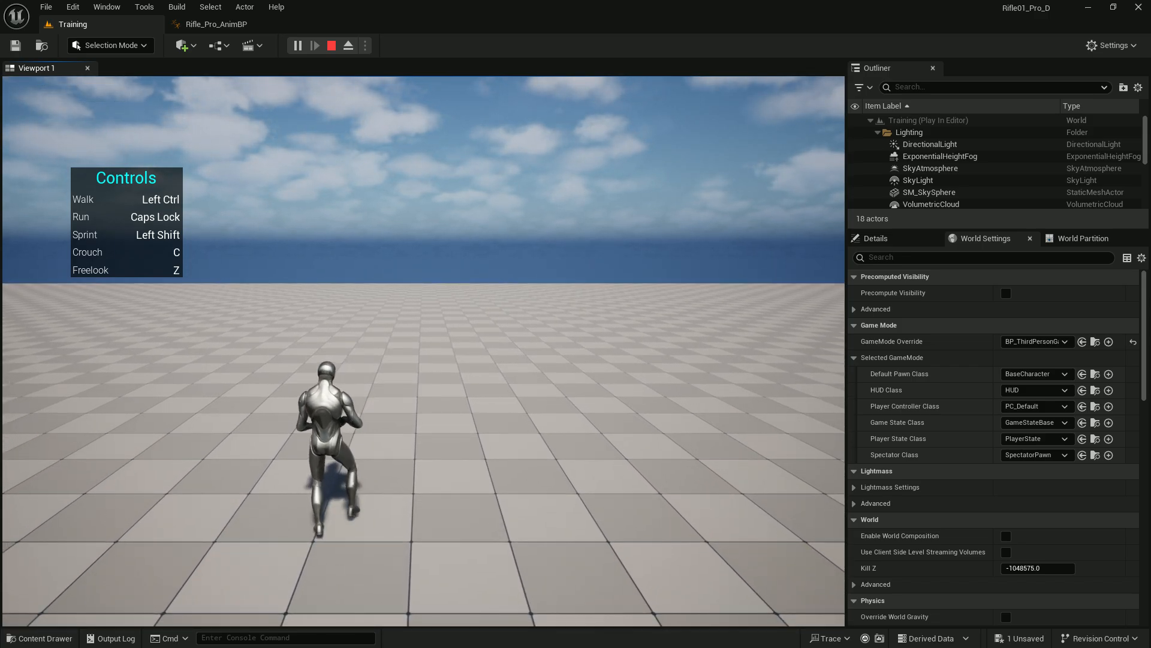
pyautogui.press('w')
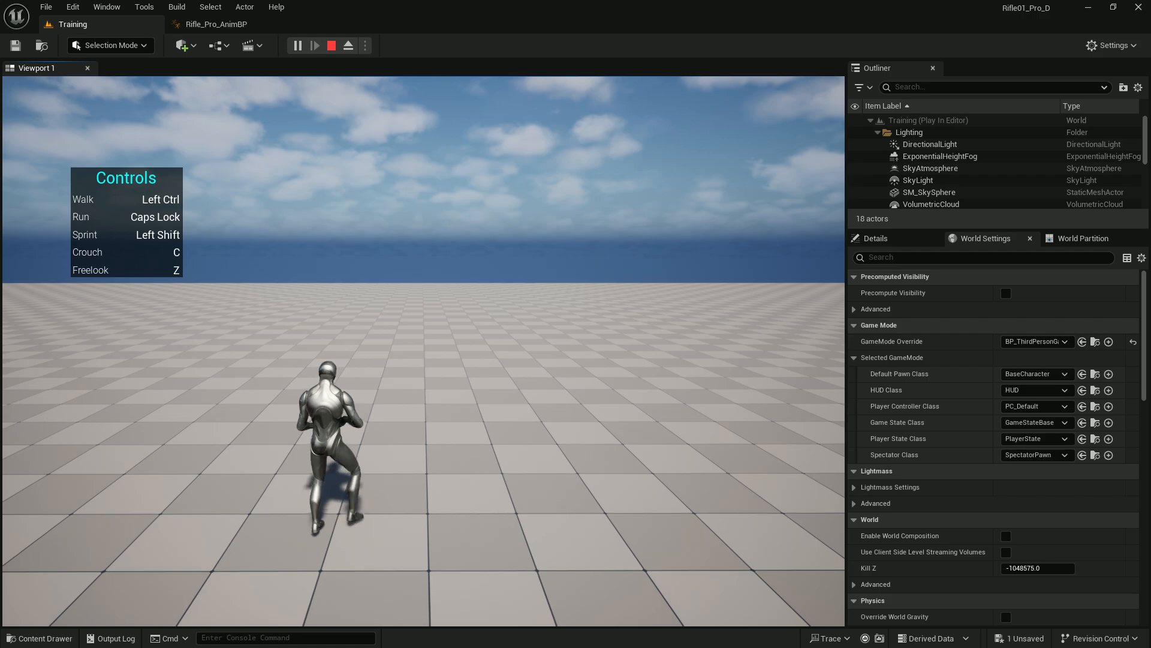
pyautogui.press('w')
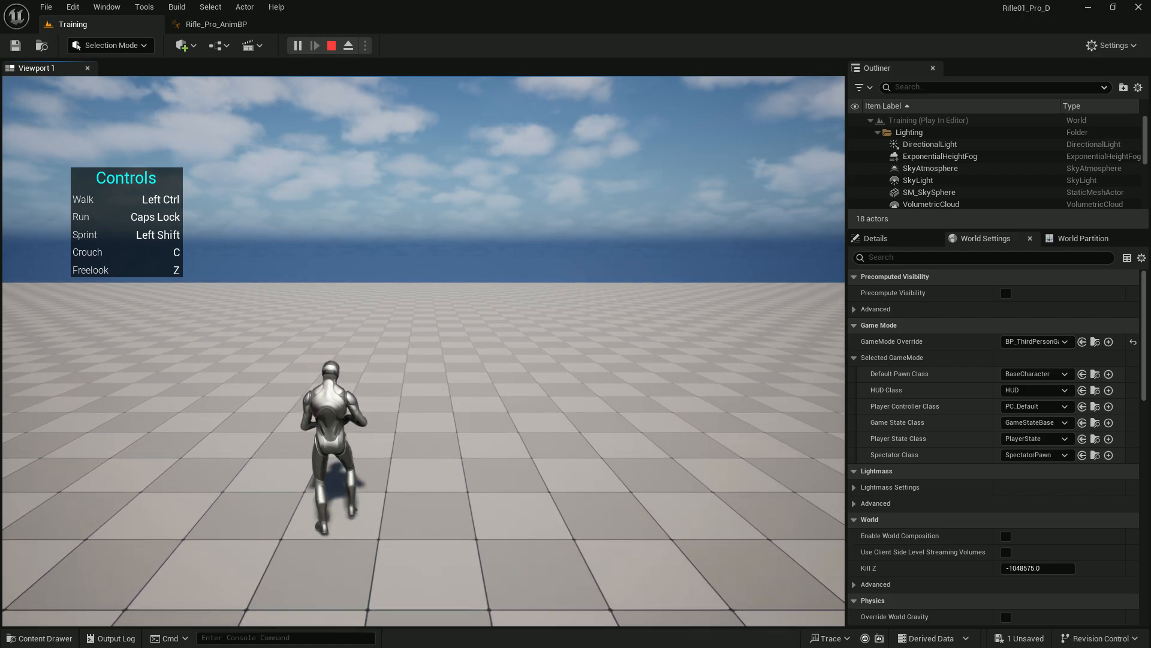
pyautogui.press('Escape')
# Step: Raise the less-than comparison value in the Relaxed_Movement_Stop to Idle rule to 0.8 and compile the blueprint
pyautogui.click(226, 28)
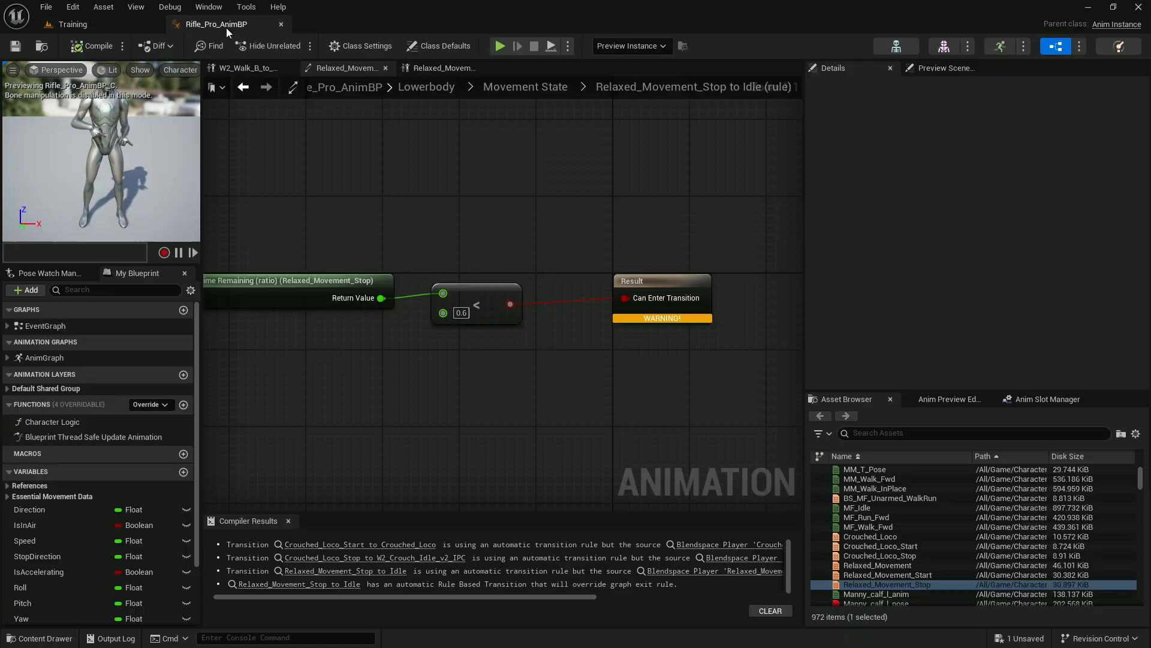
pyautogui.click(461, 313)
pyautogui.write('.8')
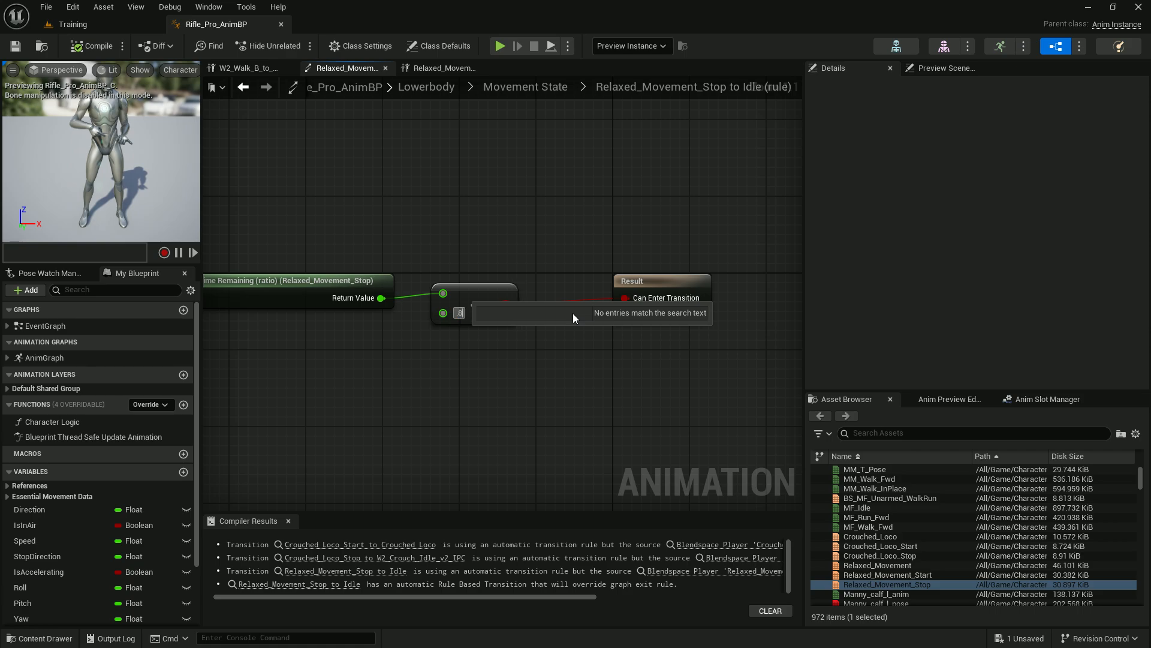
pyautogui.press('Return')
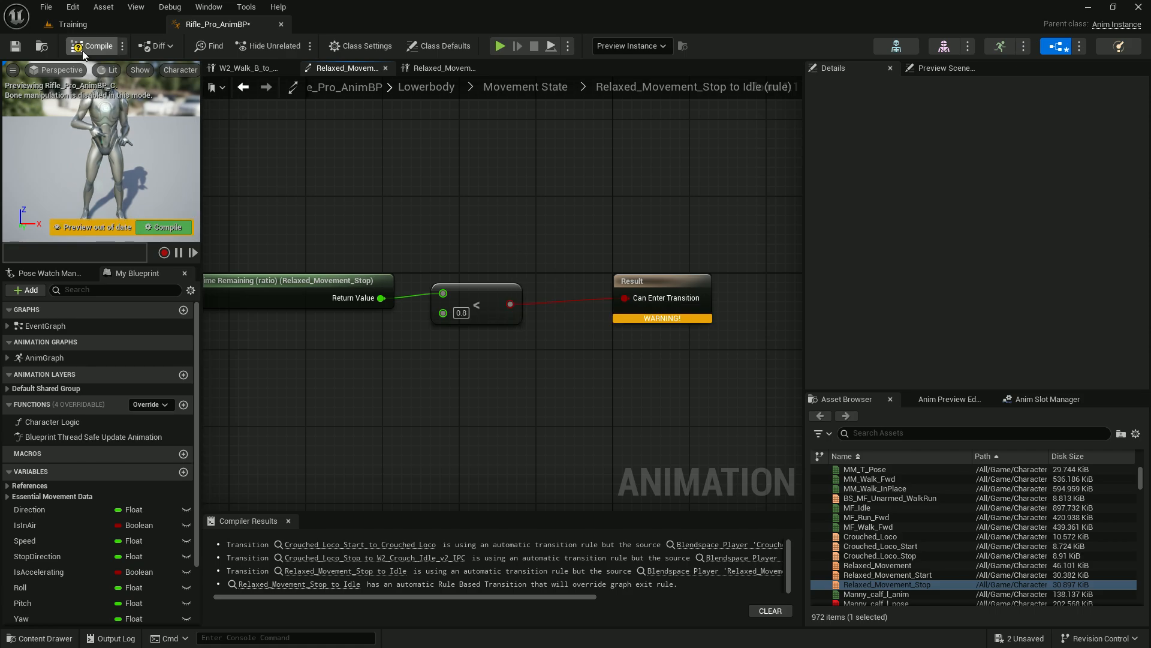
pyautogui.click(78, 48)
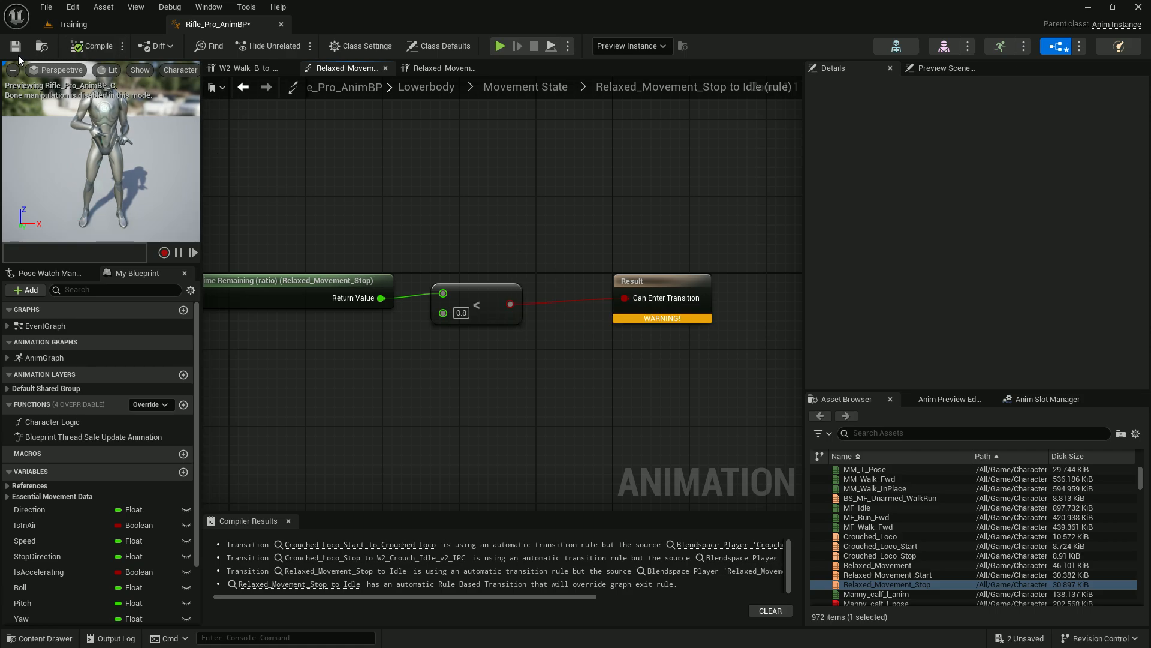
# Step: Play-test the Training level by moving the character forward, left, backward and right to check each directional stop, and end play
pyautogui.click(116, 24)
pyautogui.click(295, 46)
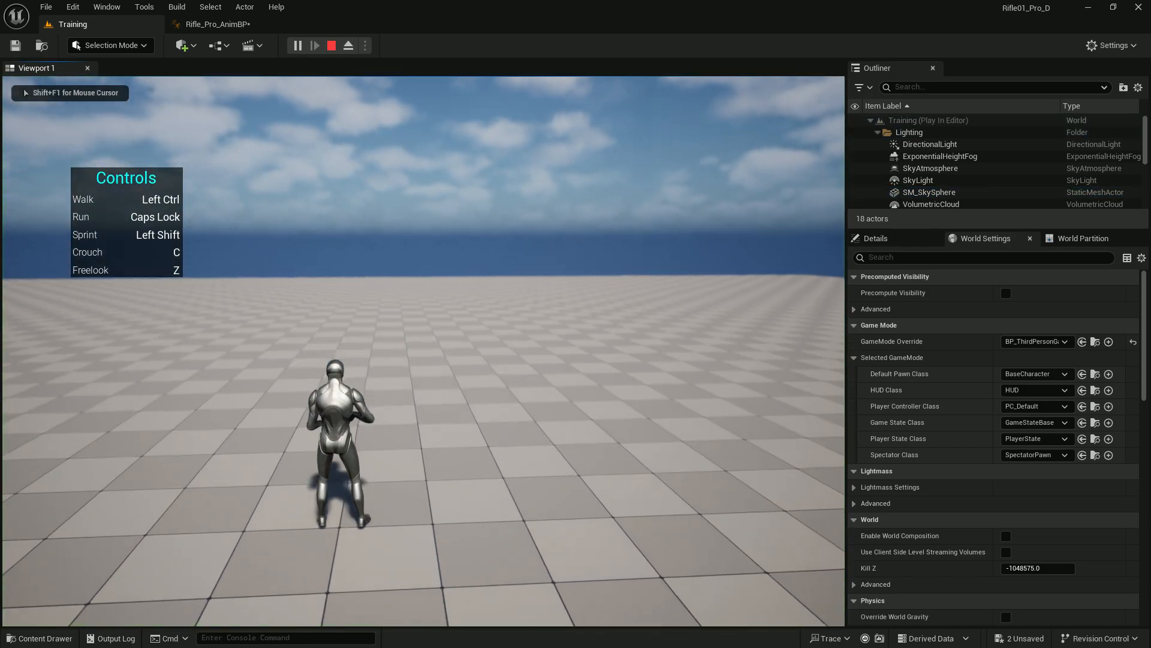
pyautogui.press('w')
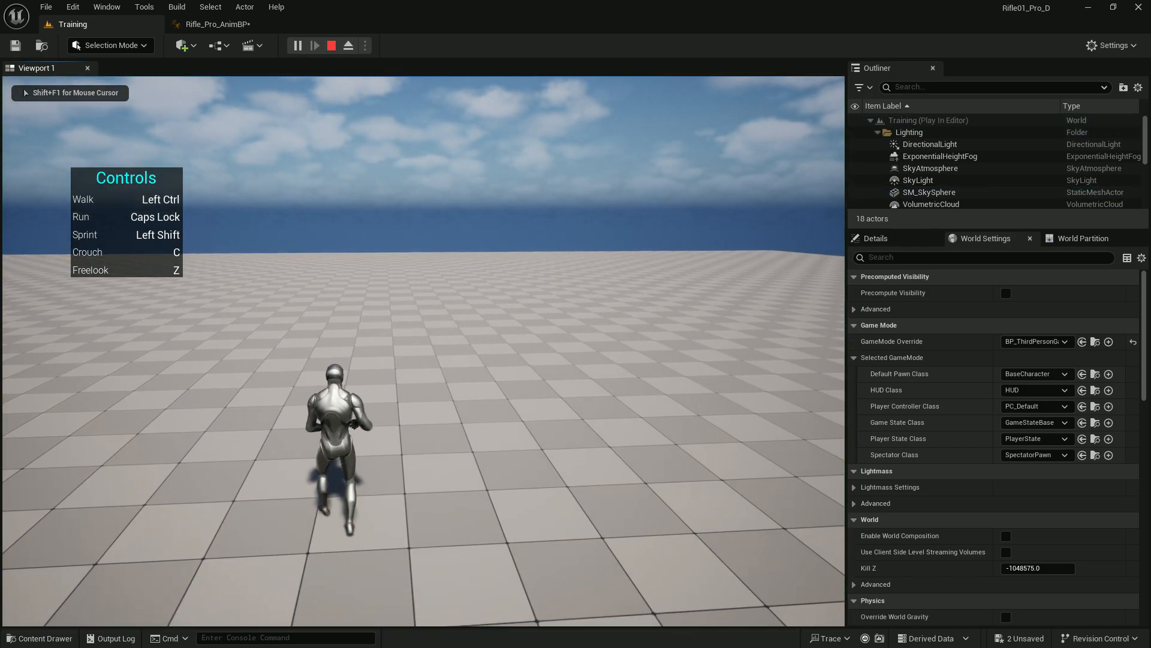
pyautogui.press('w')
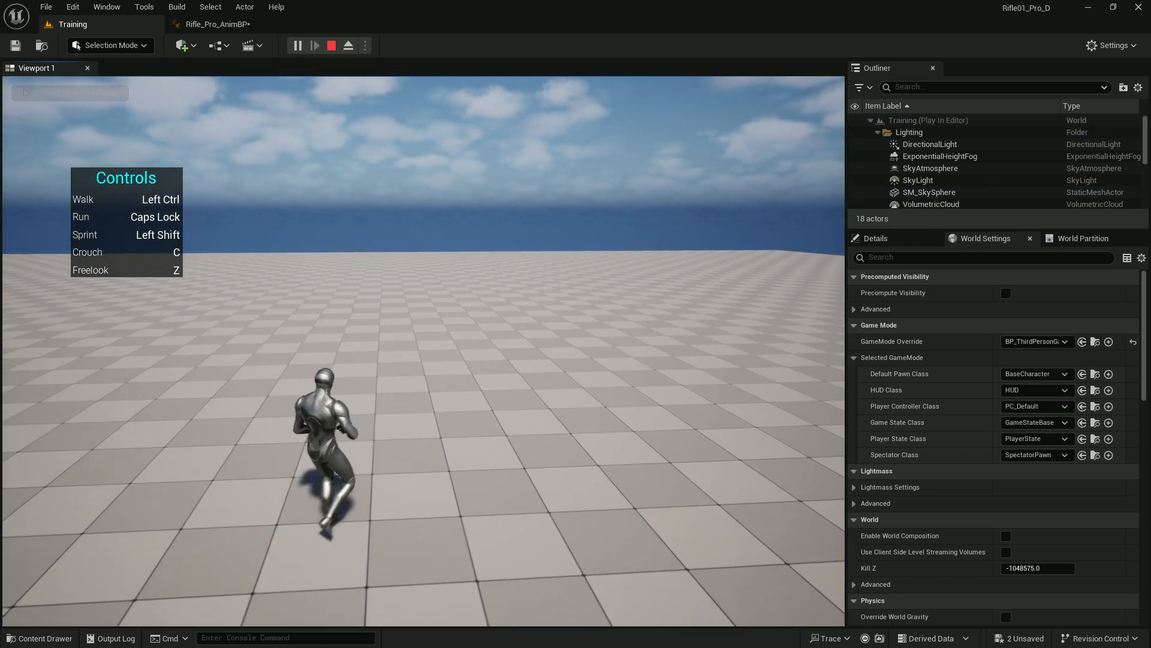
pyautogui.press('a')
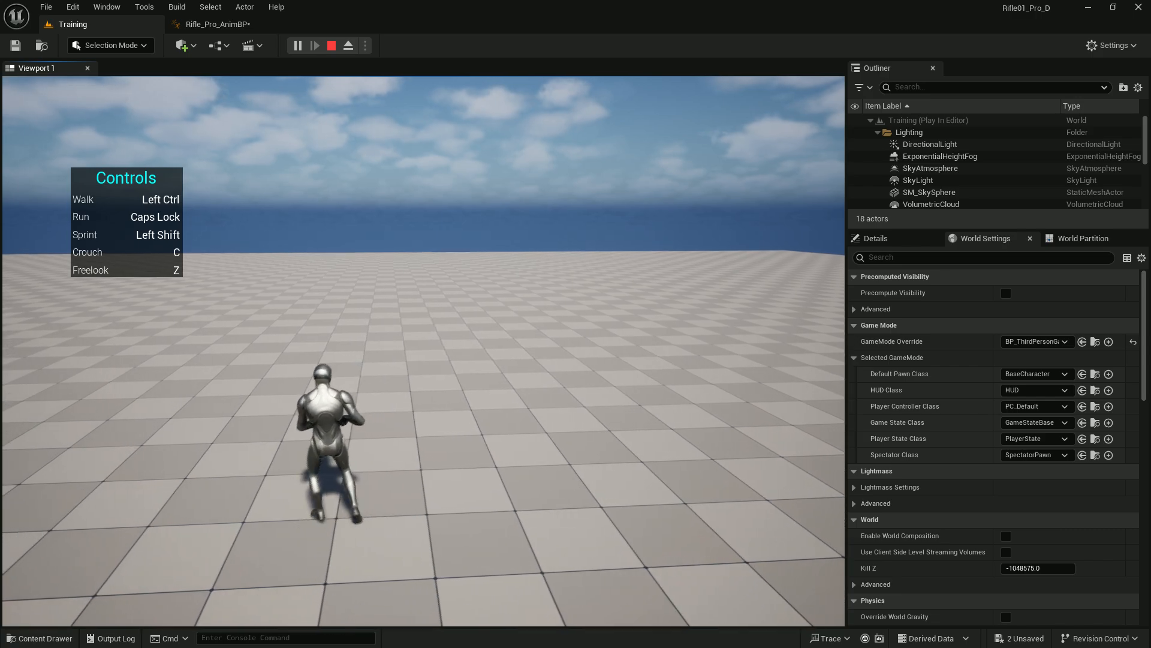
pyautogui.press('s')
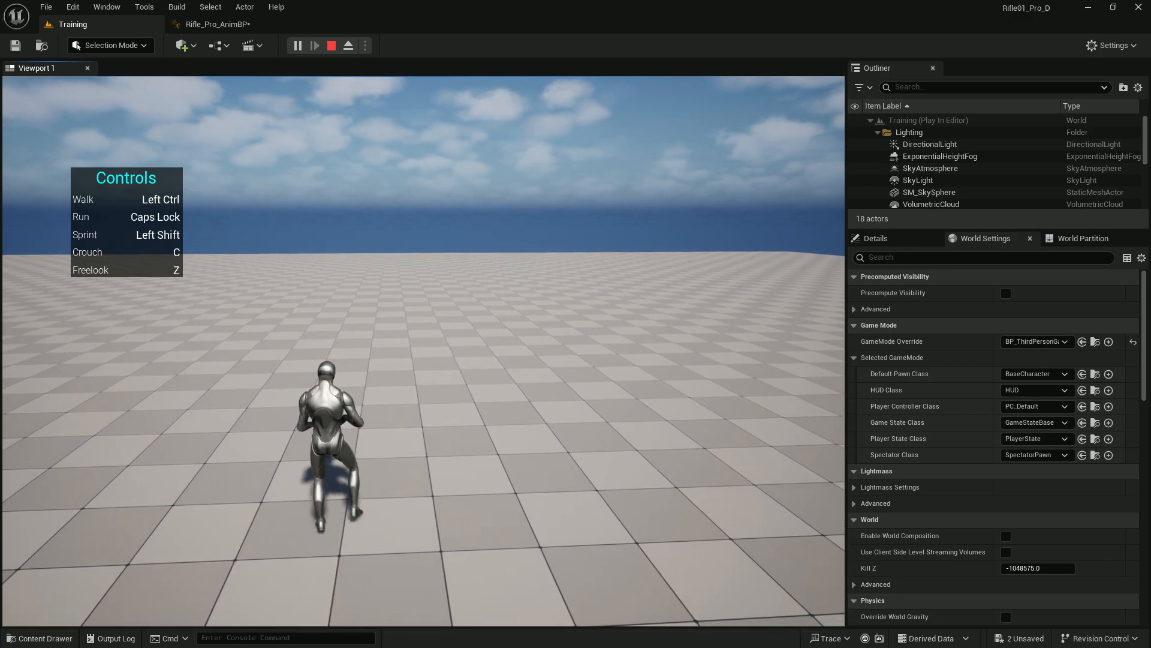
pyautogui.press('d')
pyautogui.press('w')
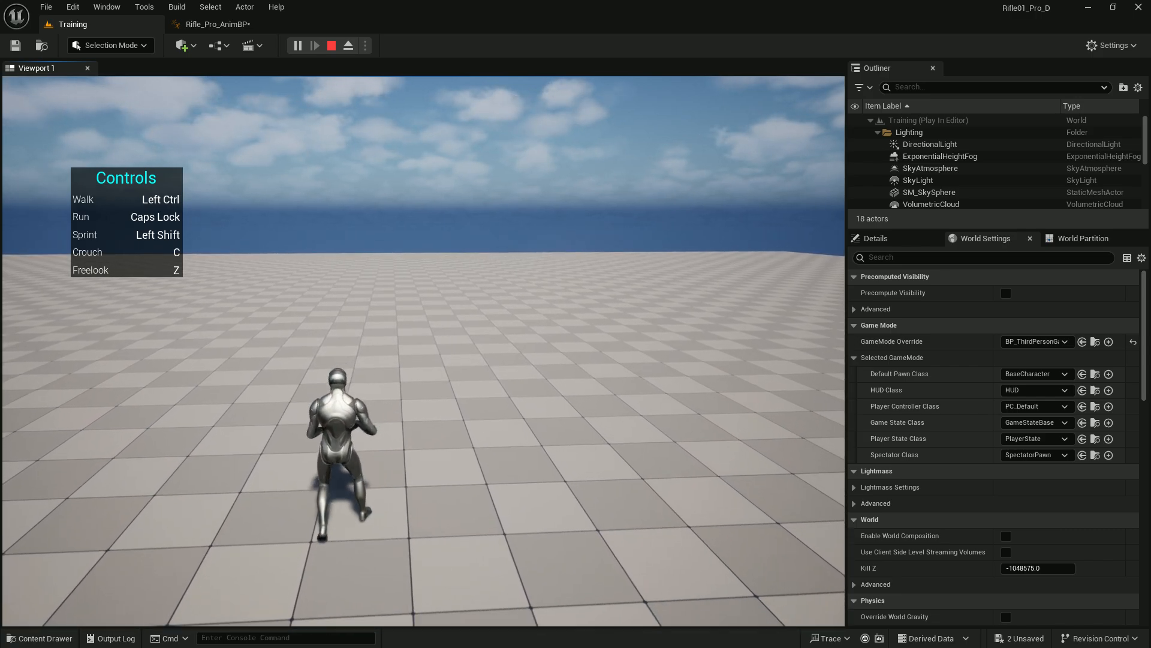
pyautogui.press('w')
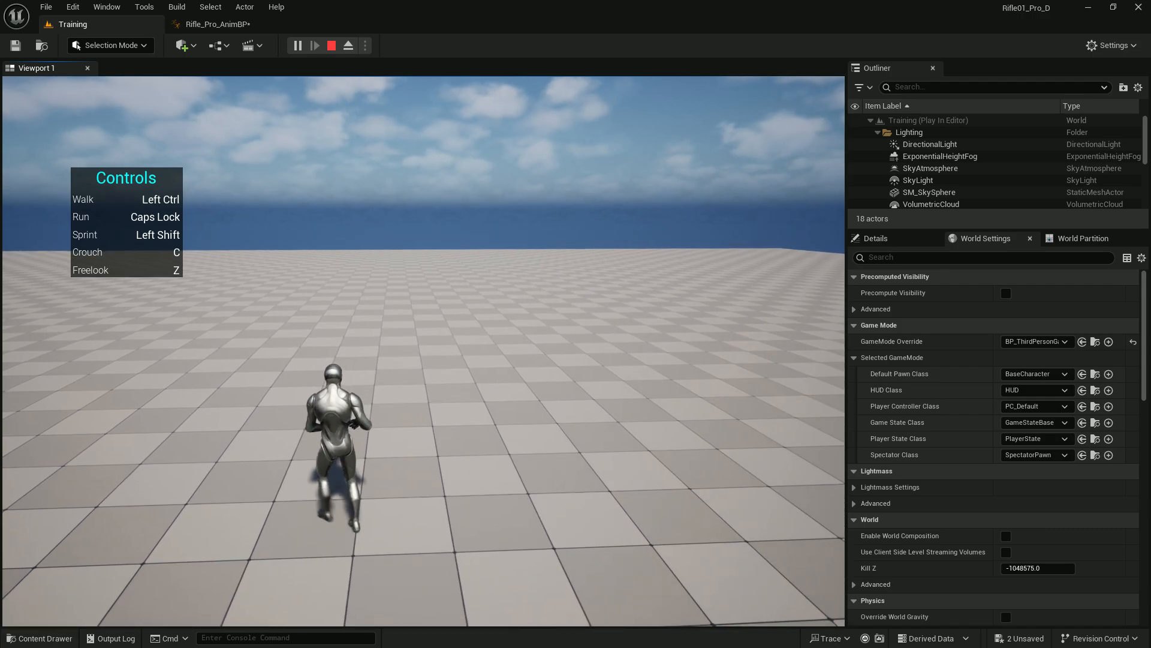
pyautogui.press('w')
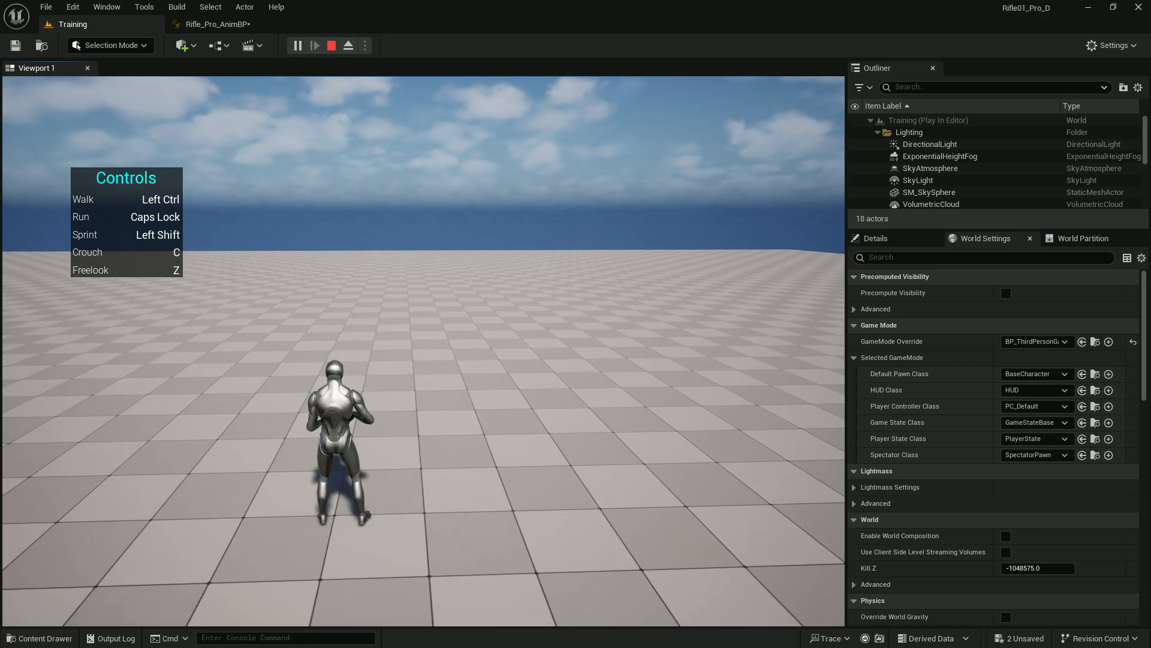
pyautogui.press('Escape')
# Step: Save Rifle_Pro_AnimBP and show the settings of the Relaxed_Movement_Stop to Idle transition in the Movement State graph
pyautogui.click(231, 27)
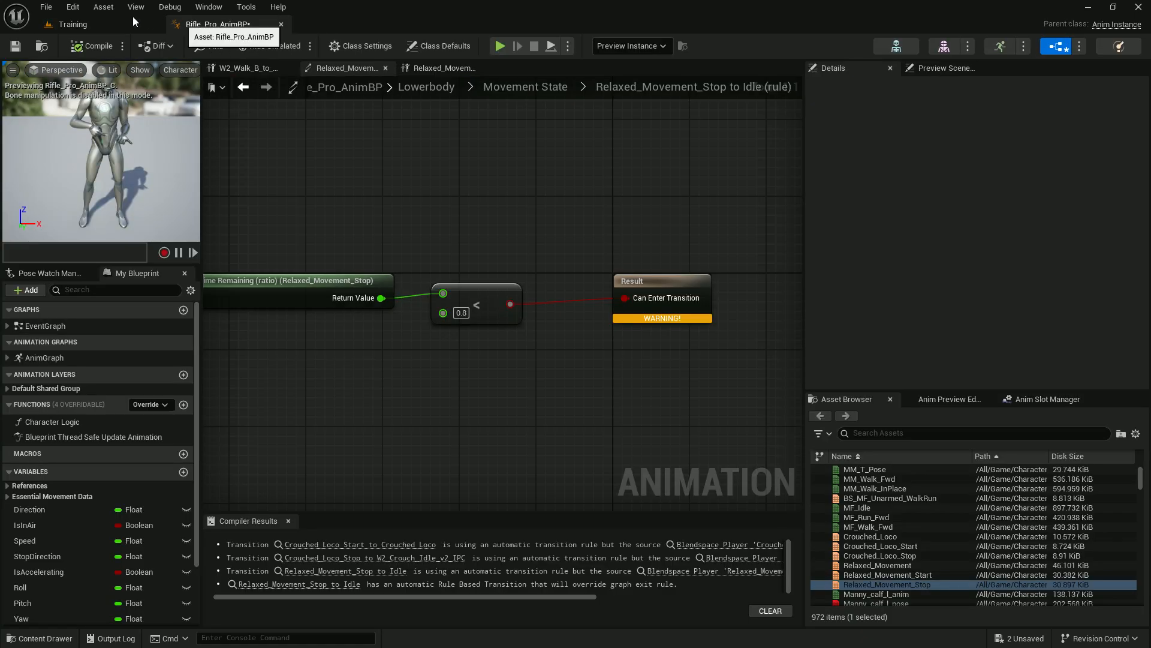
pyautogui.click(15, 47)
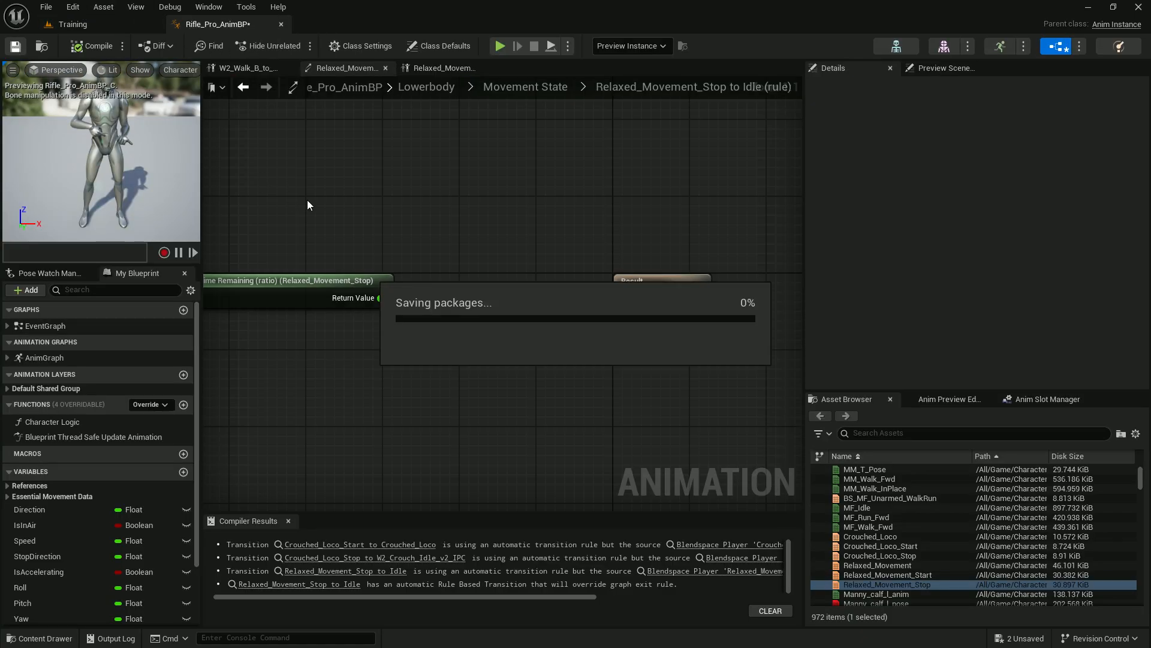
pyautogui.click(243, 87)
pyautogui.click(362, 374)
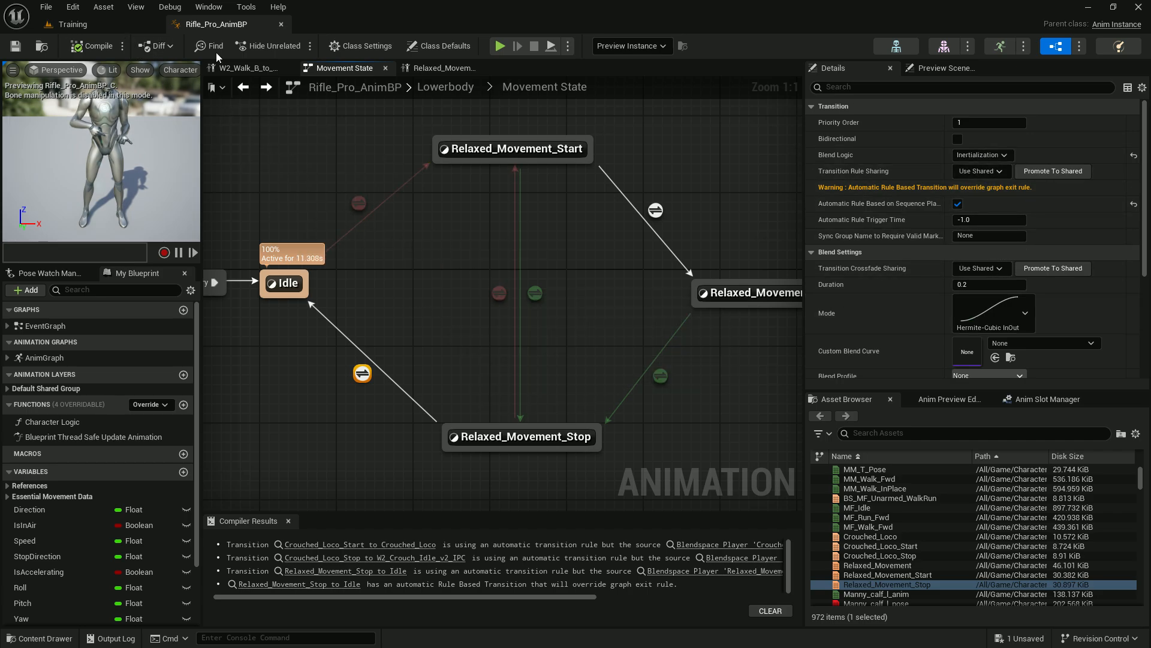
# Step: Run the Training level again, move the character forward to check its stop animation, and end play
pyautogui.click(127, 30)
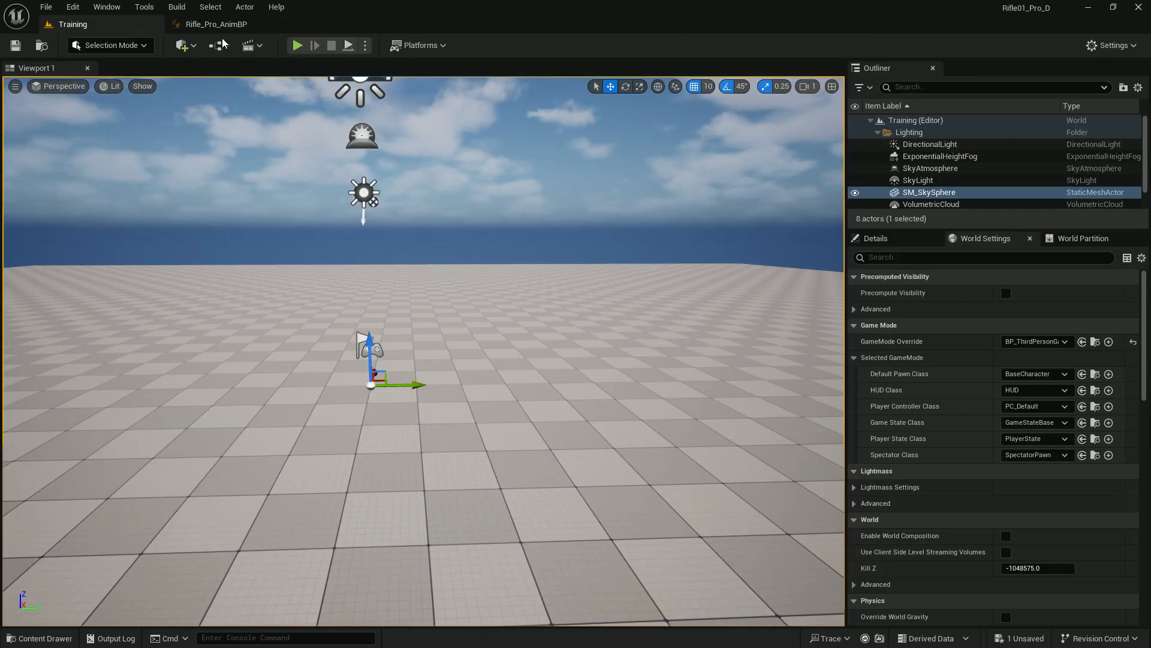
pyautogui.click(297, 46)
pyautogui.press('w')
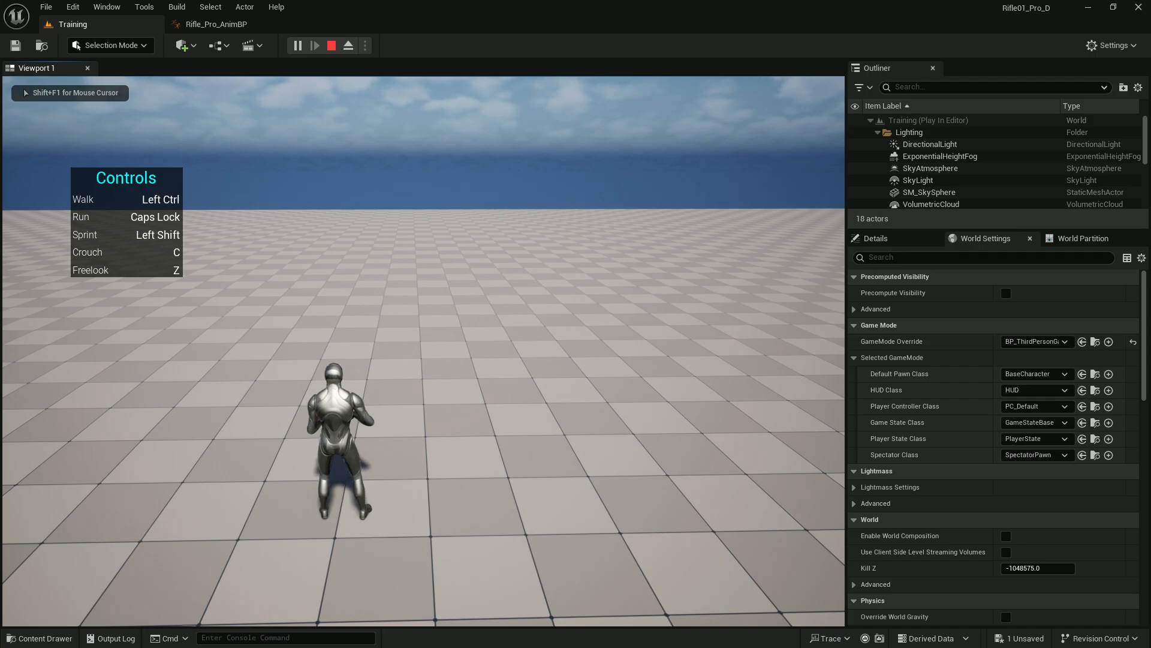
pyautogui.press('Escape')
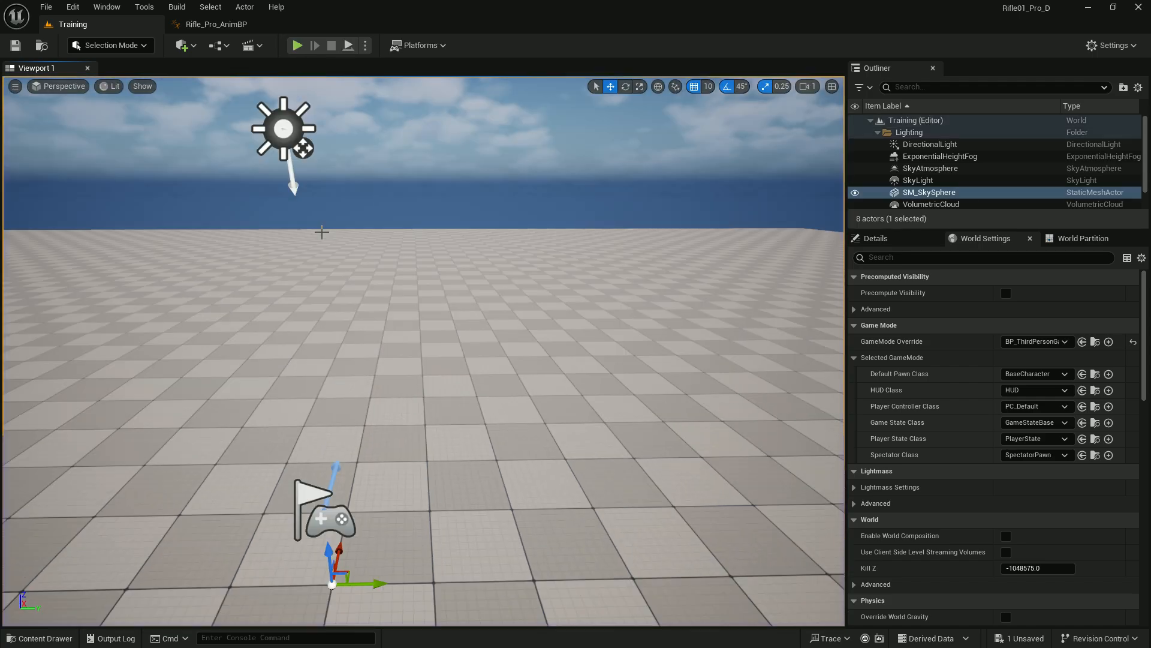